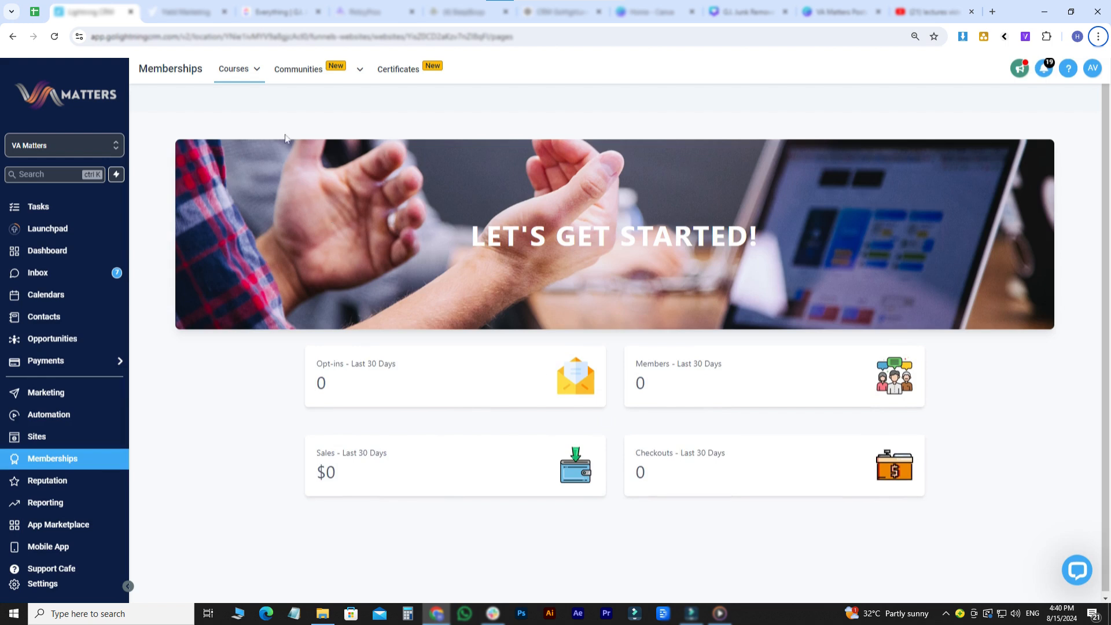
# - In the courses product list, check the comment manager filtered by HighLevel Mastery Marathon Course and by all products, and return to the list
pyautogui.click(249, 65)
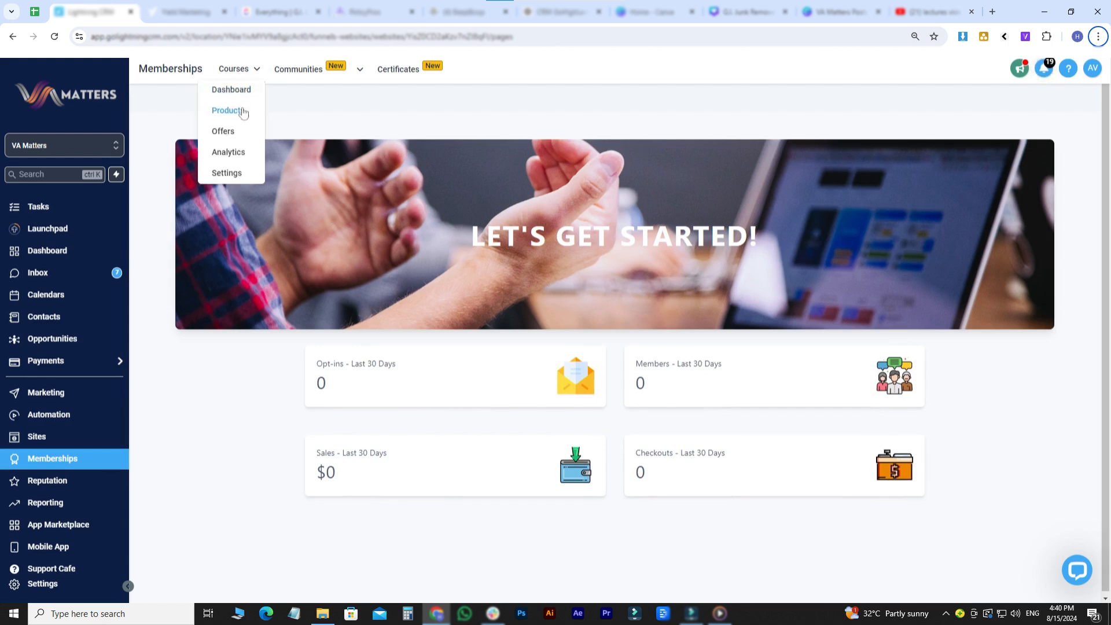
pyautogui.click(243, 112)
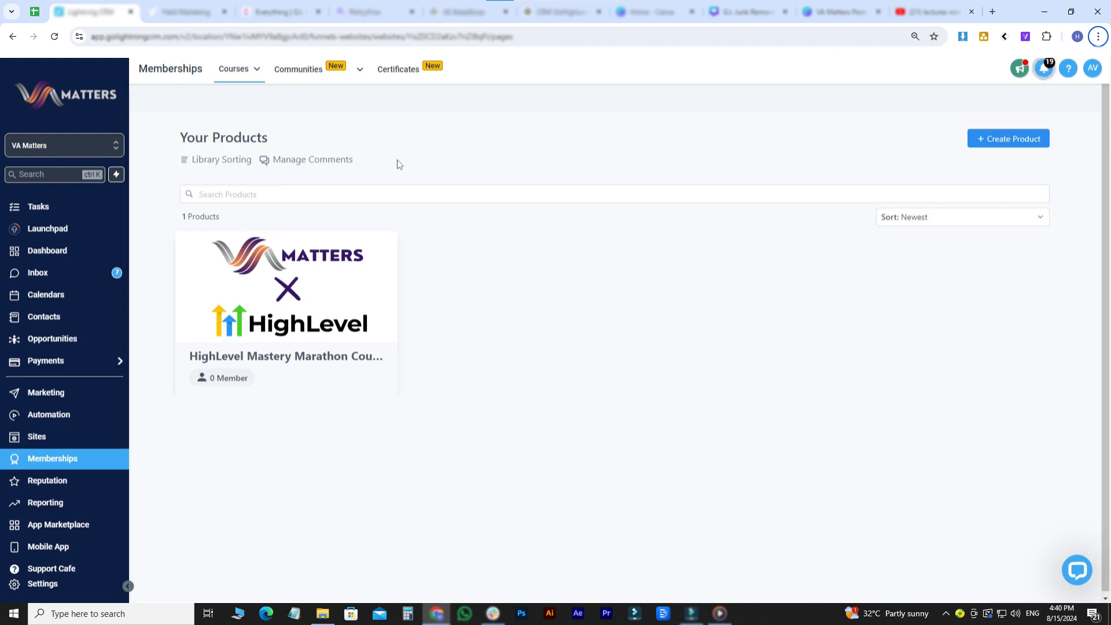
pyautogui.click(289, 159)
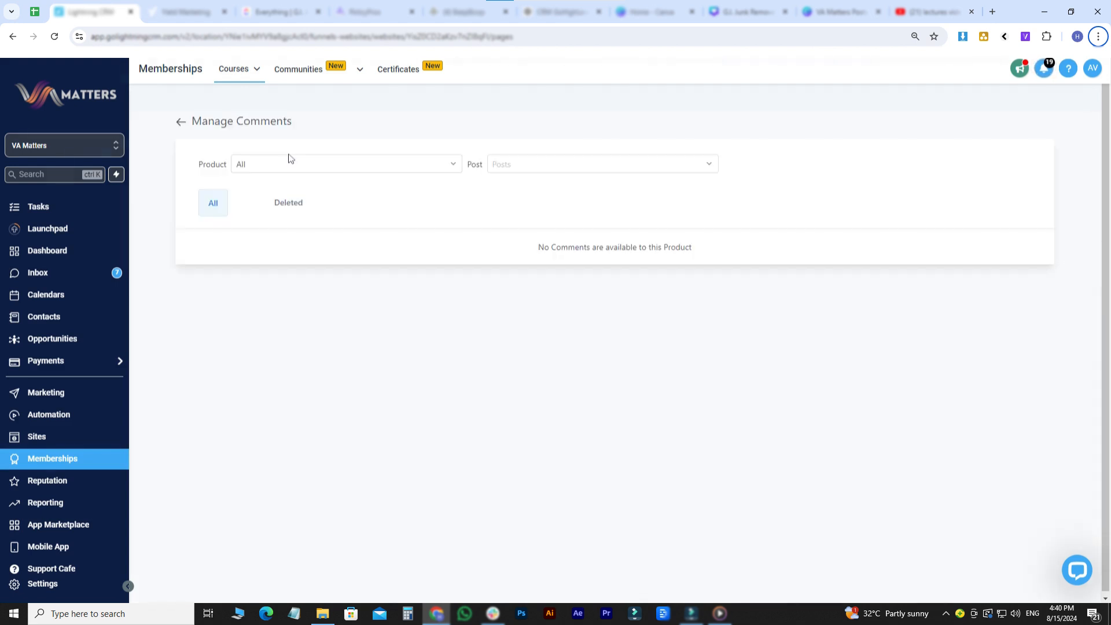
pyautogui.click(290, 160)
pyautogui.click(280, 208)
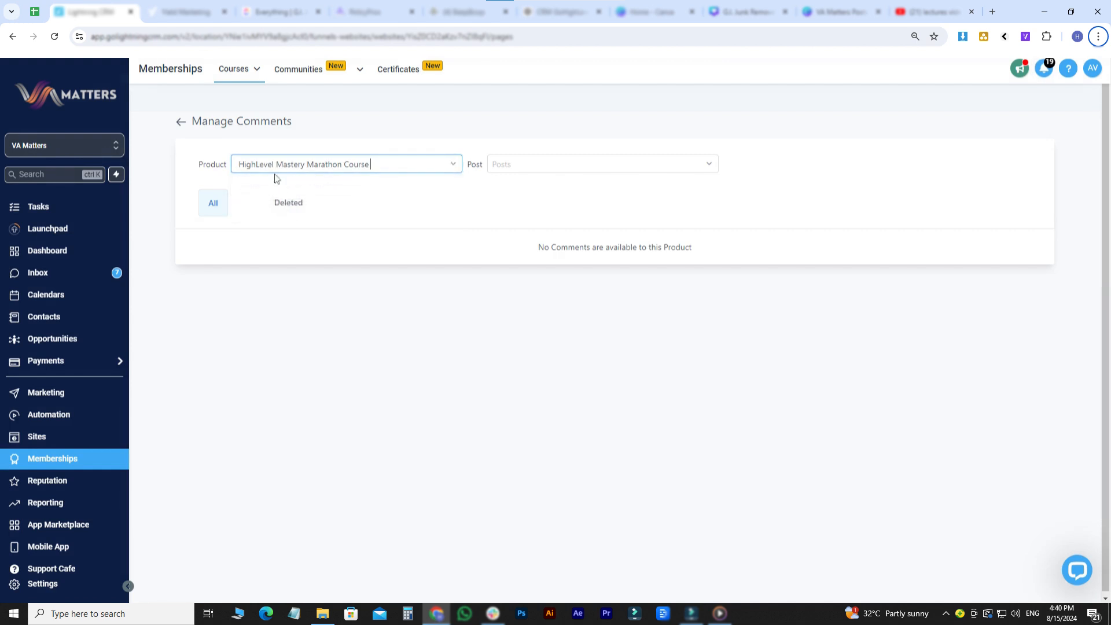
pyautogui.click(275, 169)
pyautogui.click(281, 190)
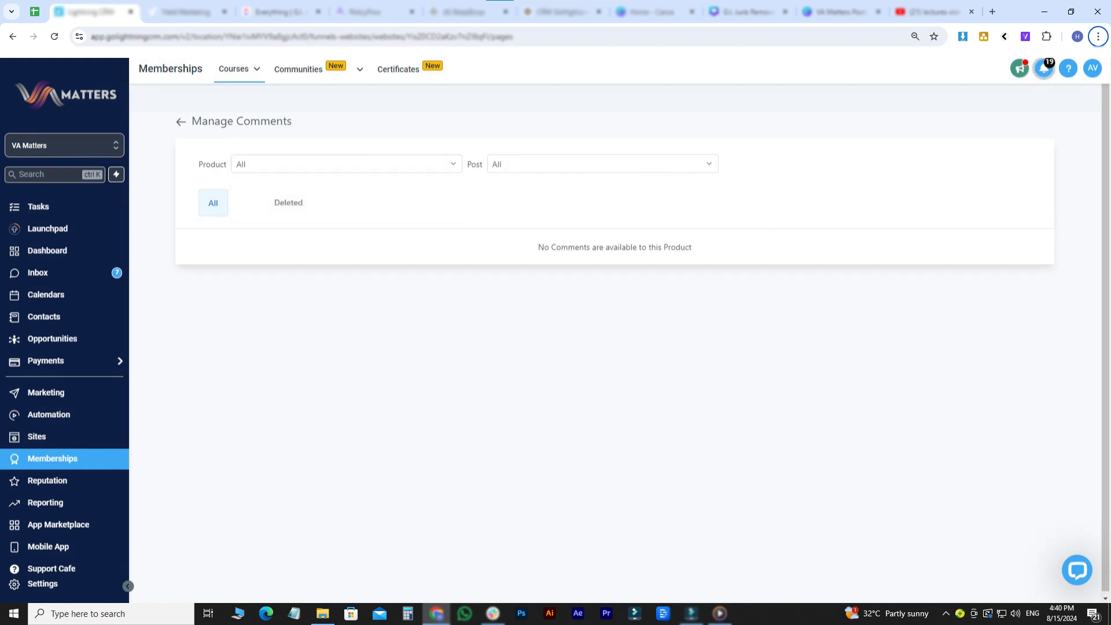
pyautogui.click(182, 123)
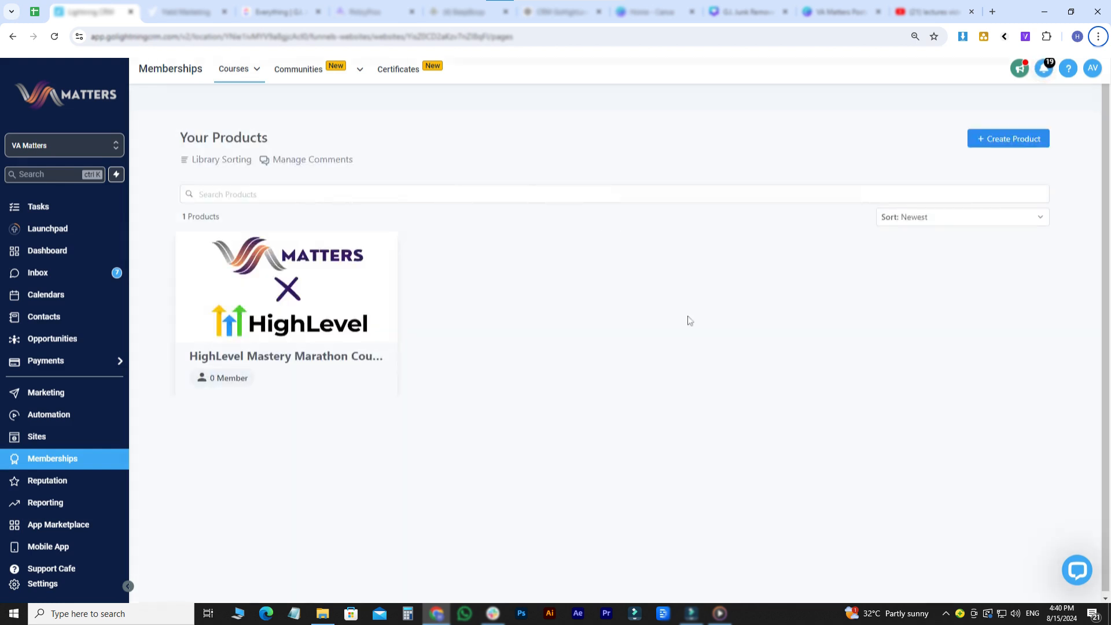
# - Create a product from scratch using the Membership template and name it "Membership DEMO"
pyautogui.click(993, 147)
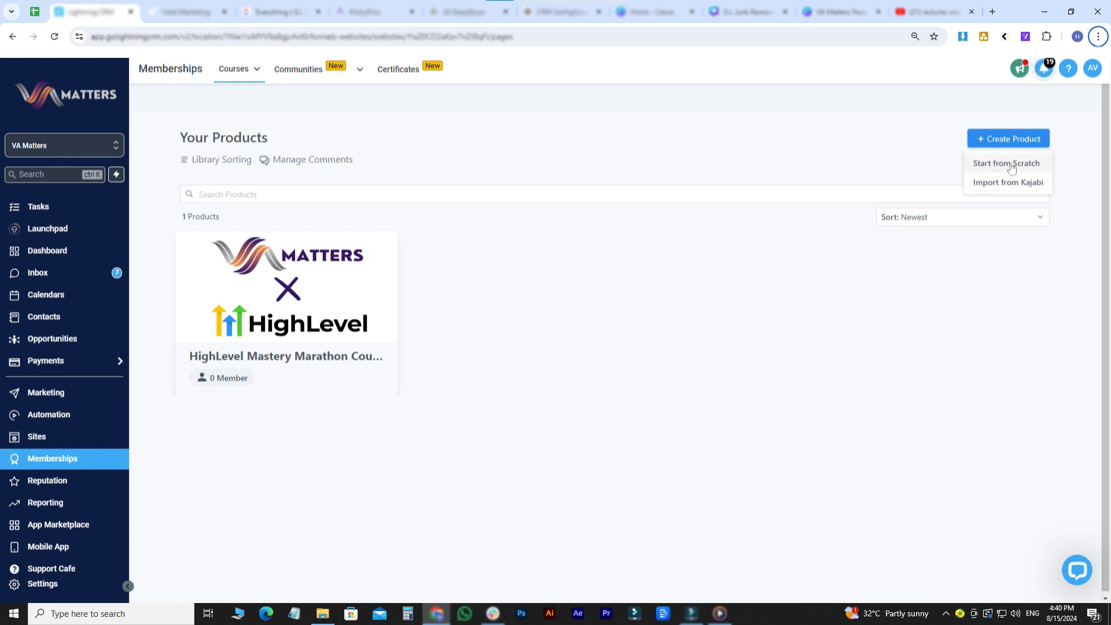
pyautogui.click(1004, 164)
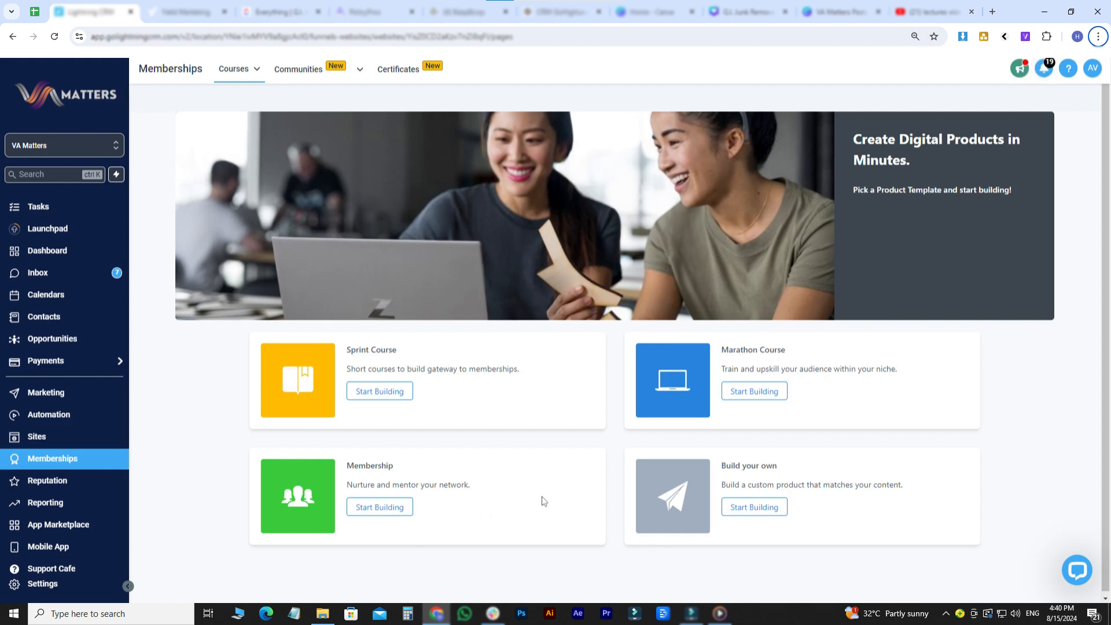
pyautogui.click(386, 506)
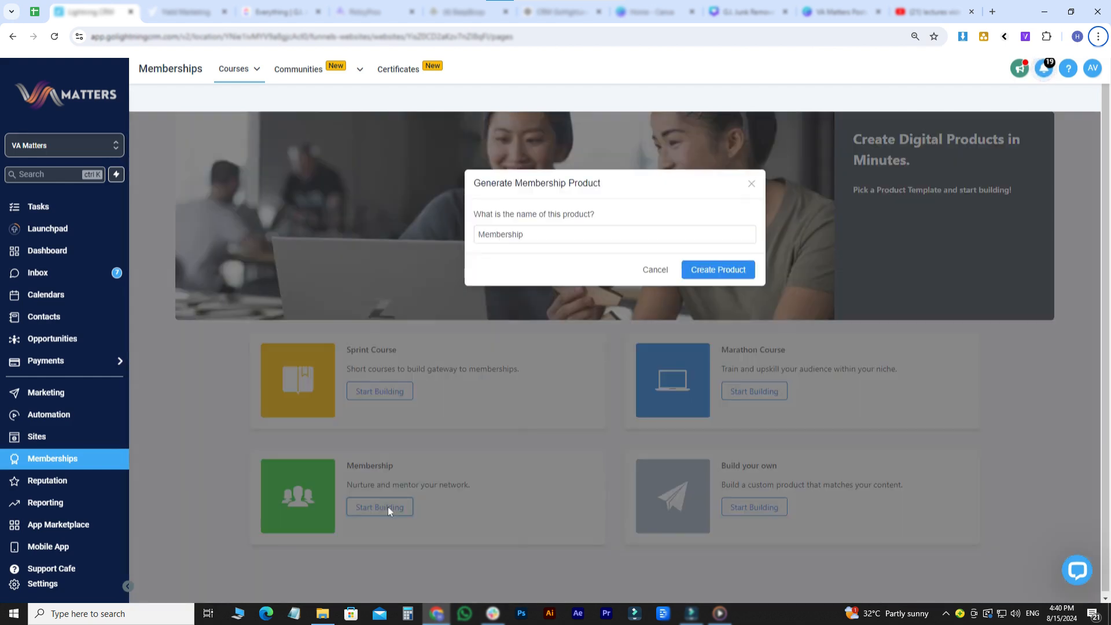
pyautogui.click(525, 235)
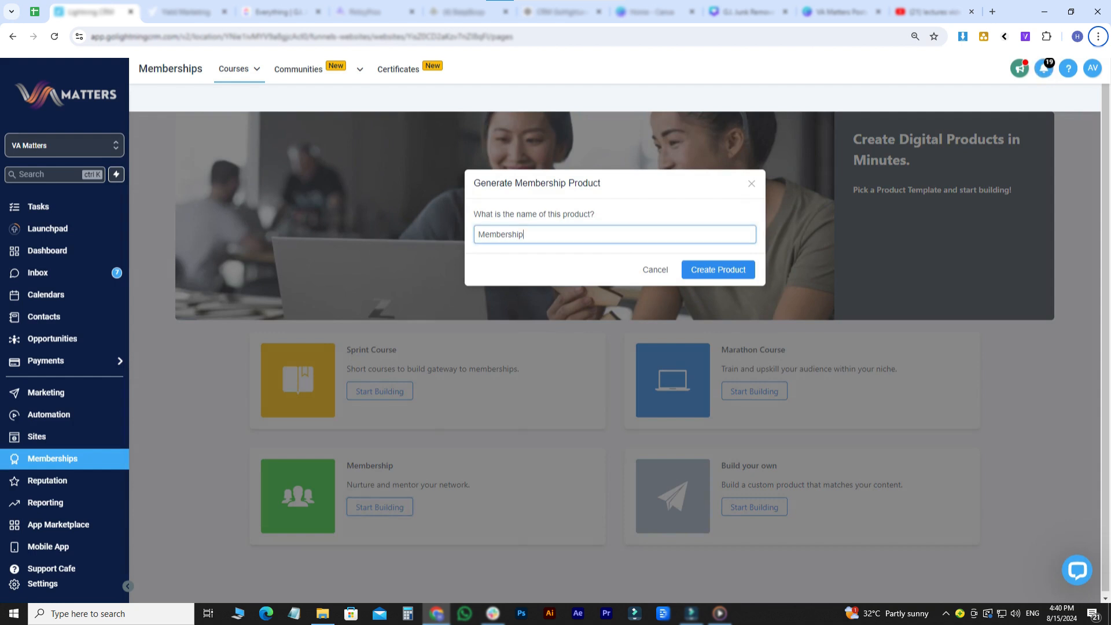
pyautogui.write('DEMO')
pyautogui.click(718, 271)
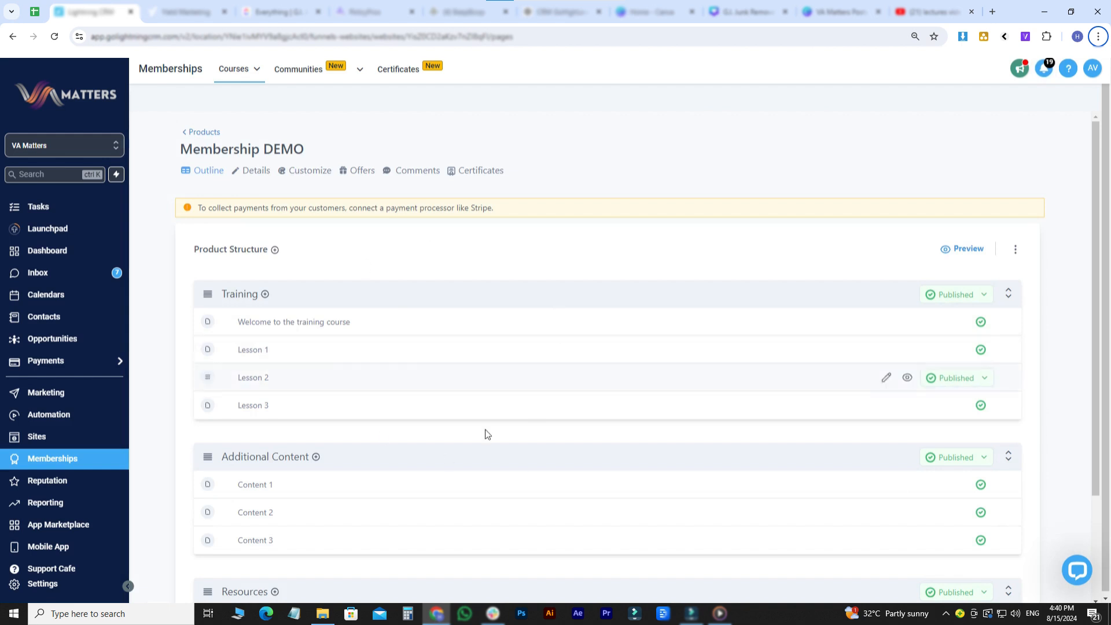
# - Add a category titled "ABC" to the Membership DEMO product structure
pyautogui.scroll(-1, 459, 328)
pyautogui.scroll(1, 459, 328)
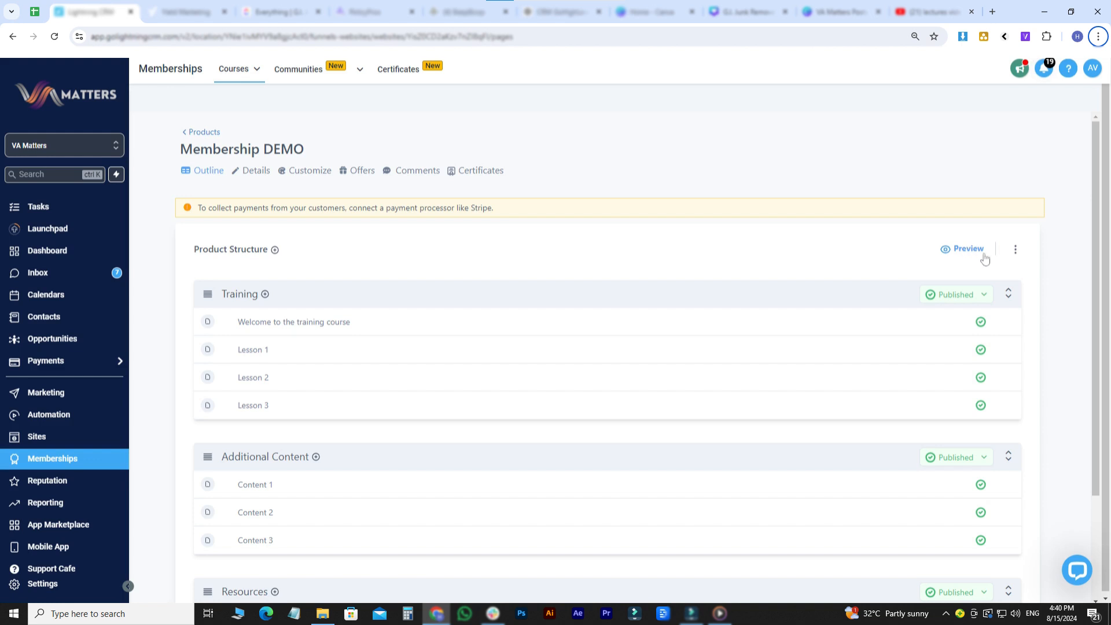
pyautogui.click(1015, 249)
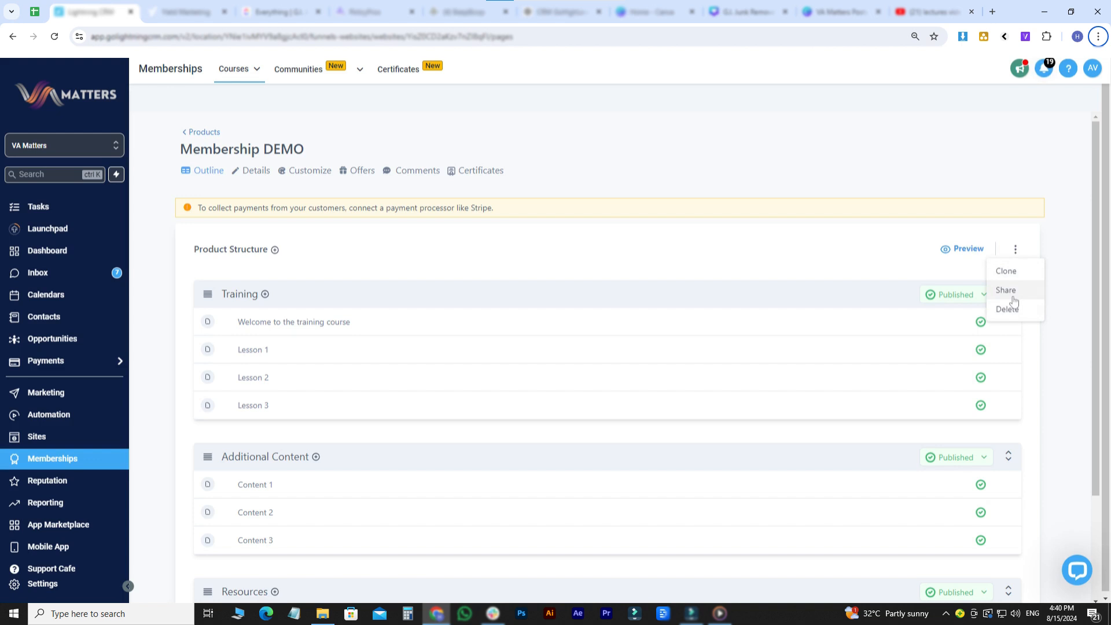
pyautogui.click(277, 272)
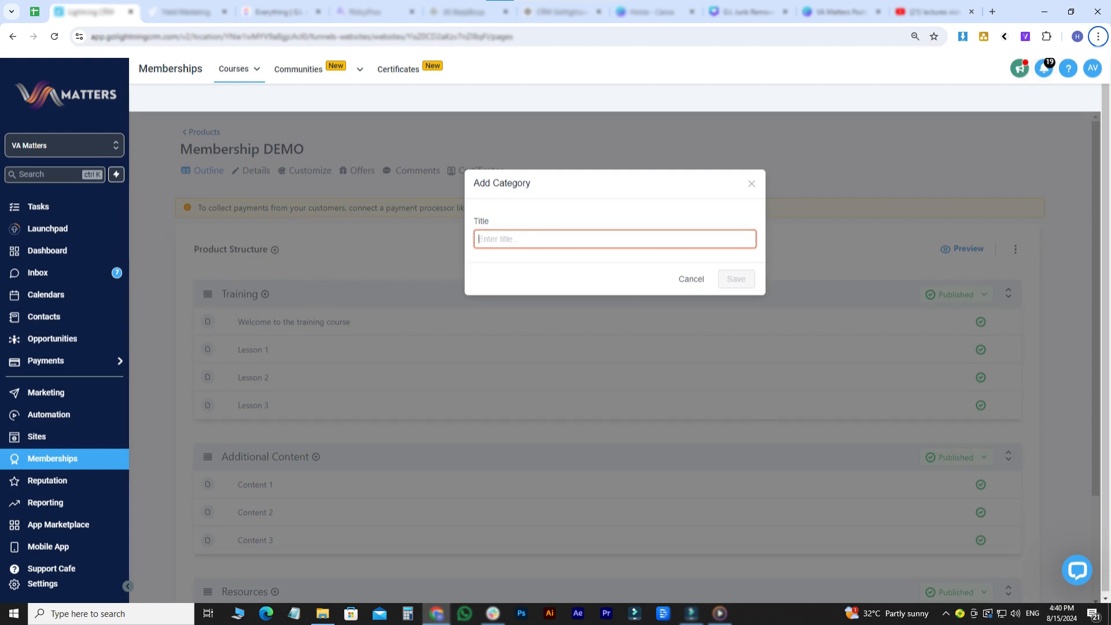
pyautogui.write('ABC')
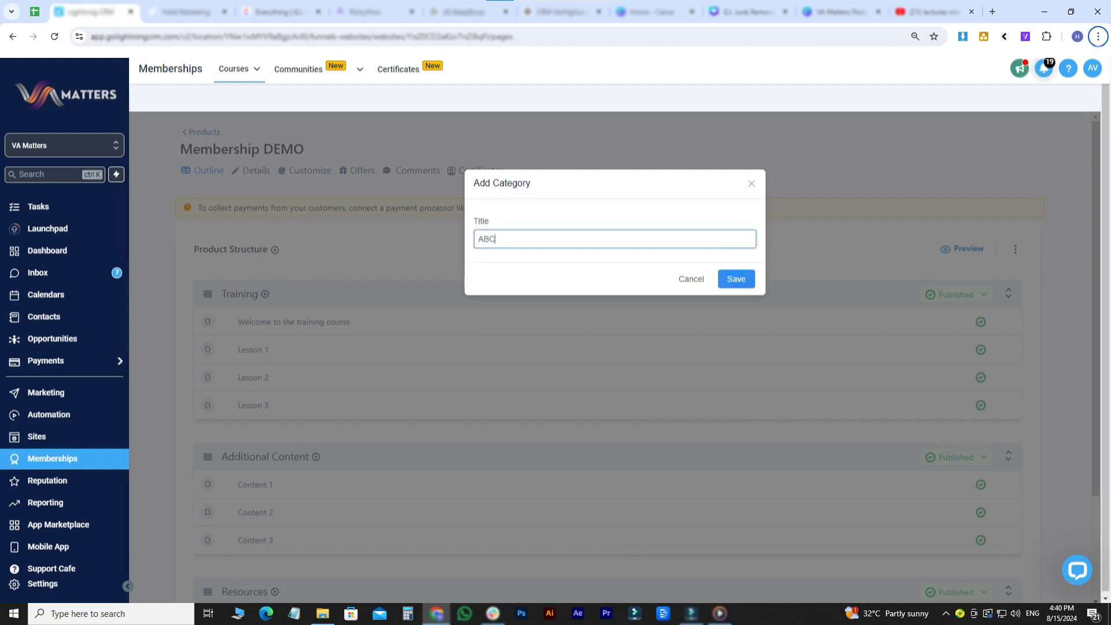
pyautogui.click(736, 280)
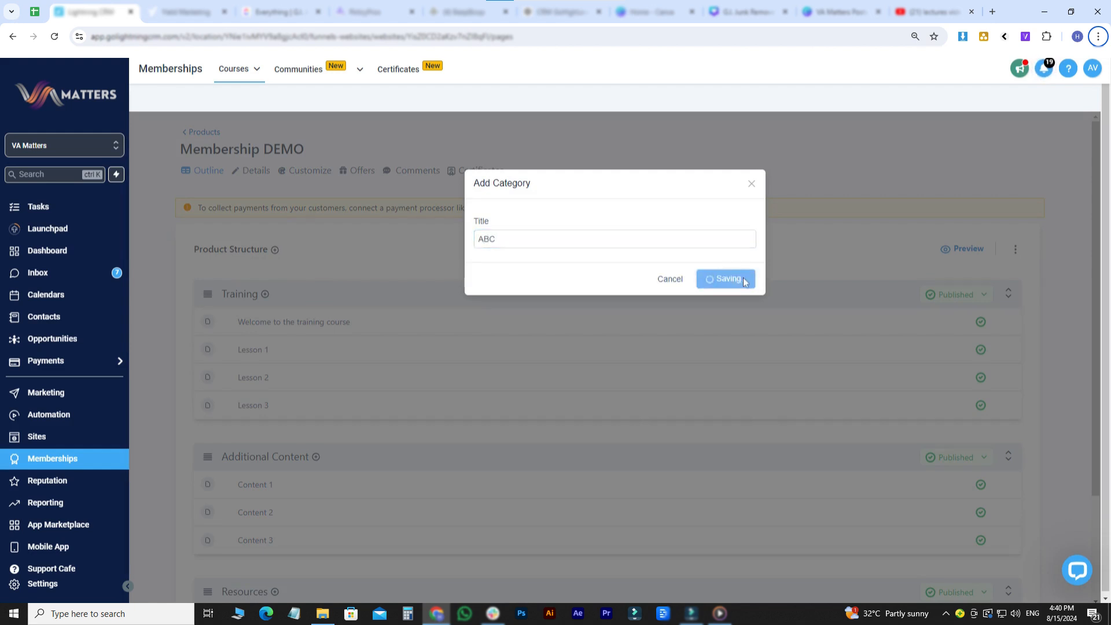
# - Examine the content types that can be added to the ABC category and its available visibility statuses
pyautogui.scroll(-4, 669, 396)
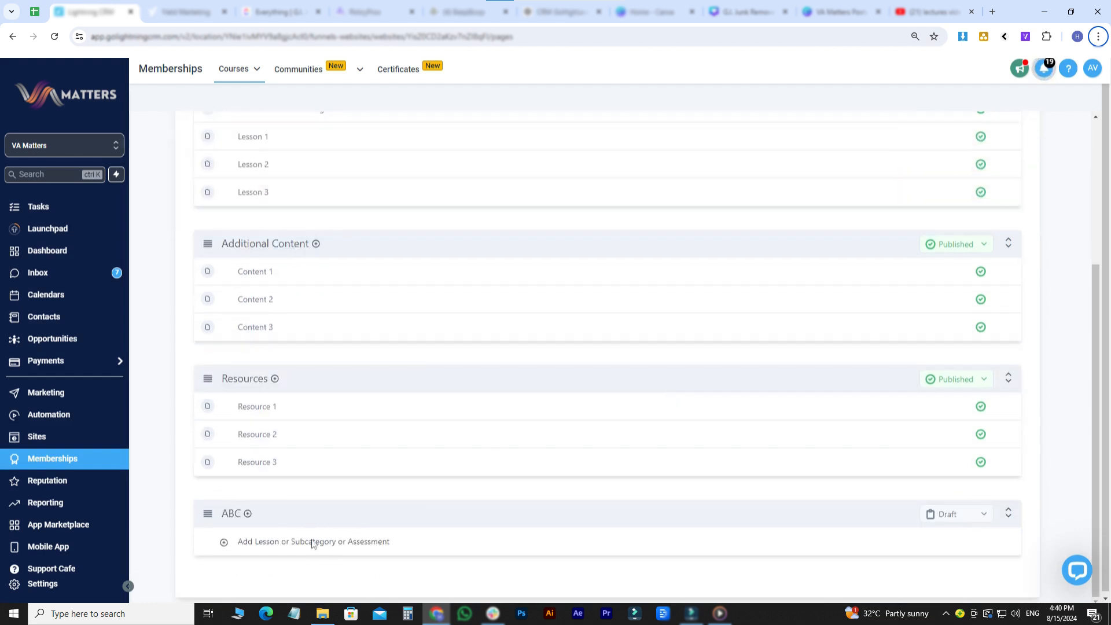
pyautogui.click(276, 542)
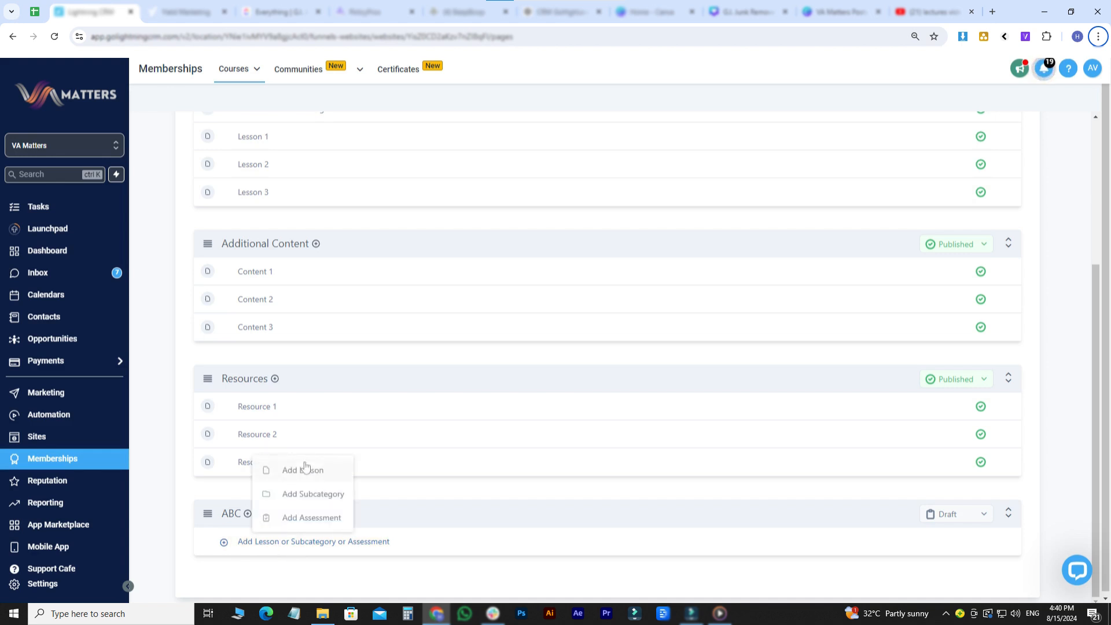
pyautogui.click(500, 573)
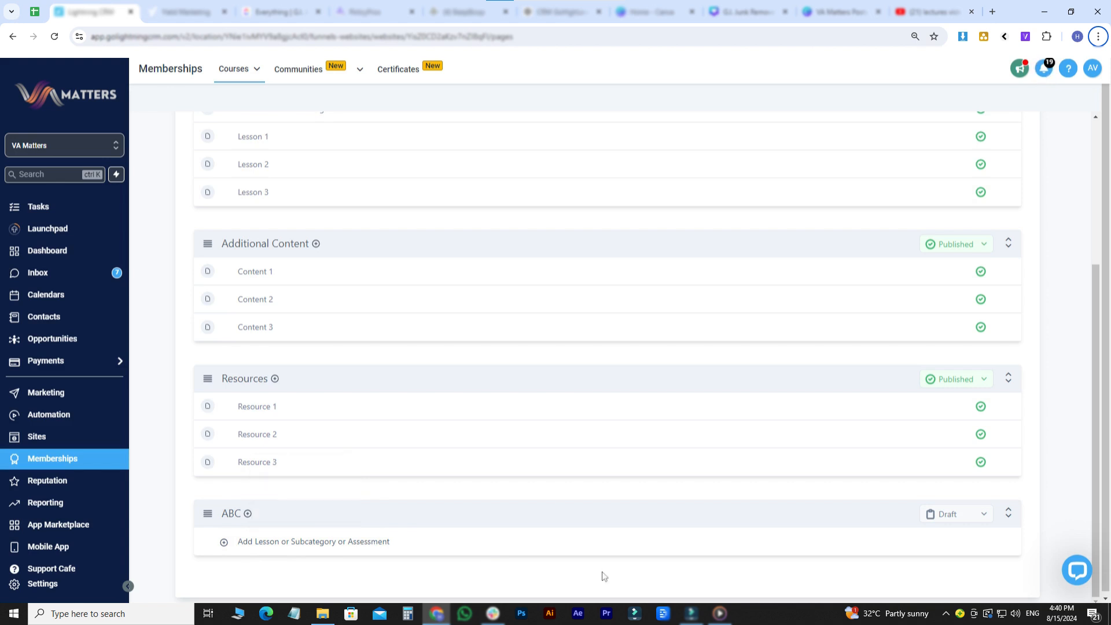
pyautogui.click(963, 514)
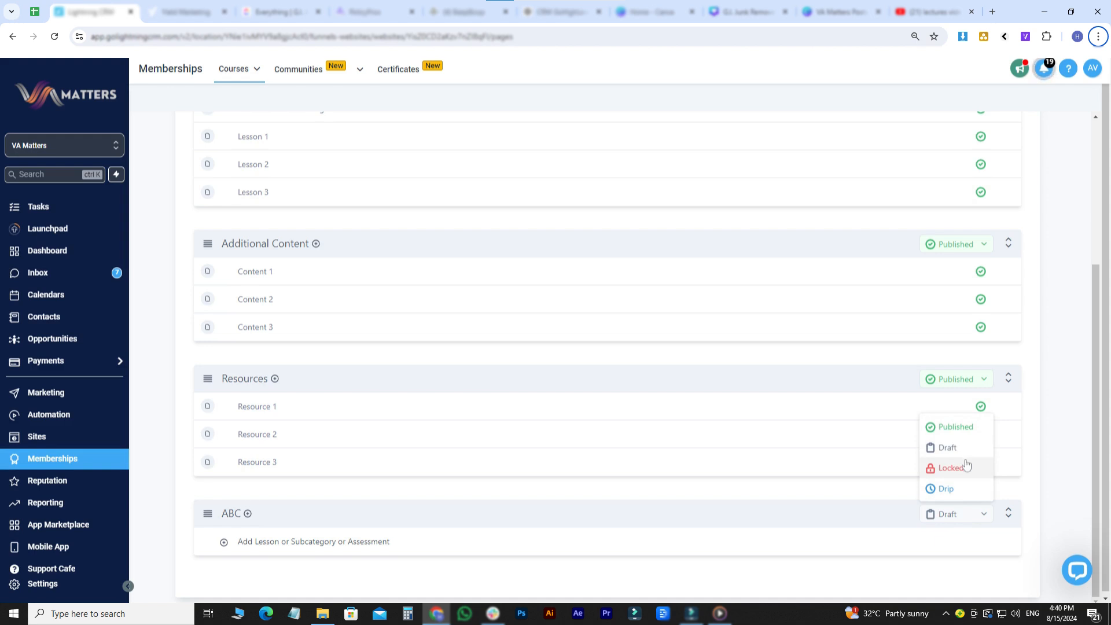
pyautogui.click(508, 560)
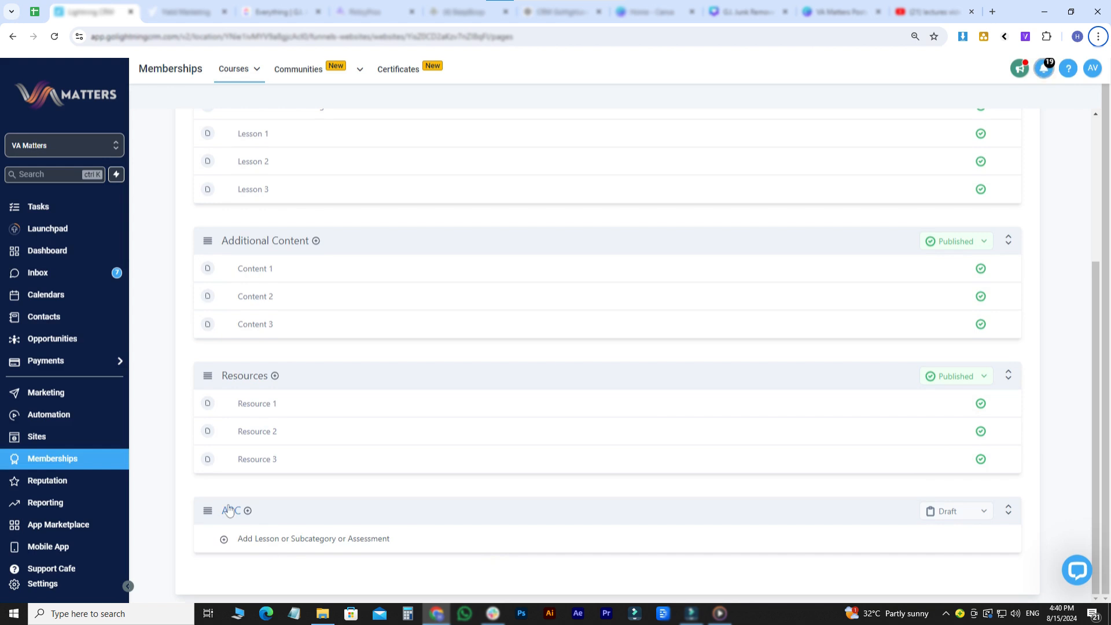
# - Review the ABC category's details, visibility and thumbnail settings, and return to the product outline
pyautogui.click(321, 405)
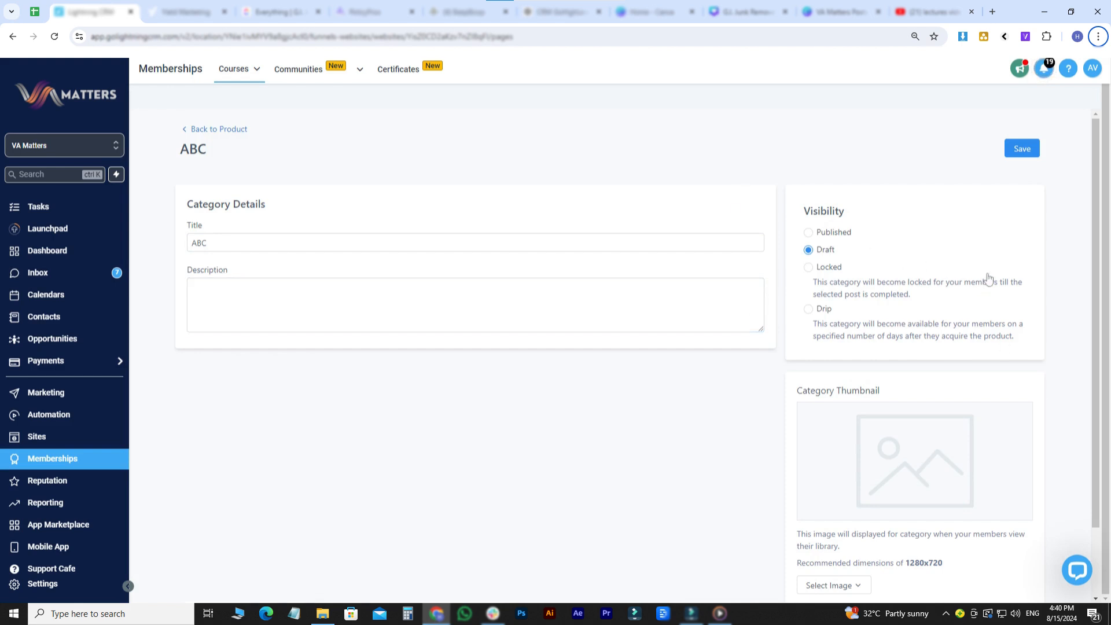
pyautogui.scroll(-2, 988, 278)
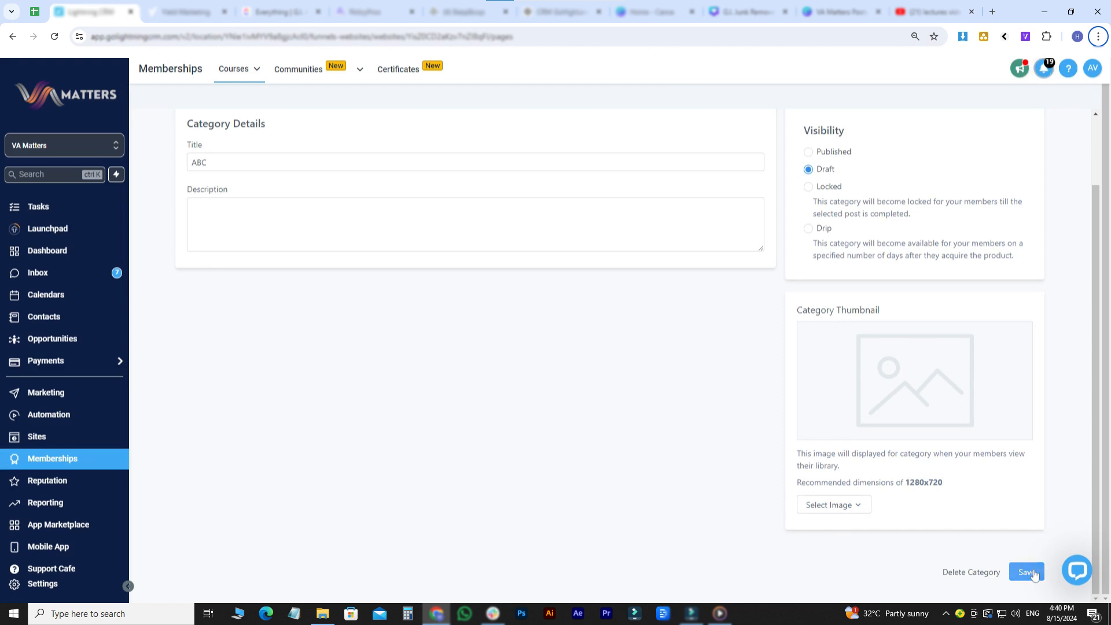
pyautogui.scroll(2, 954, 575)
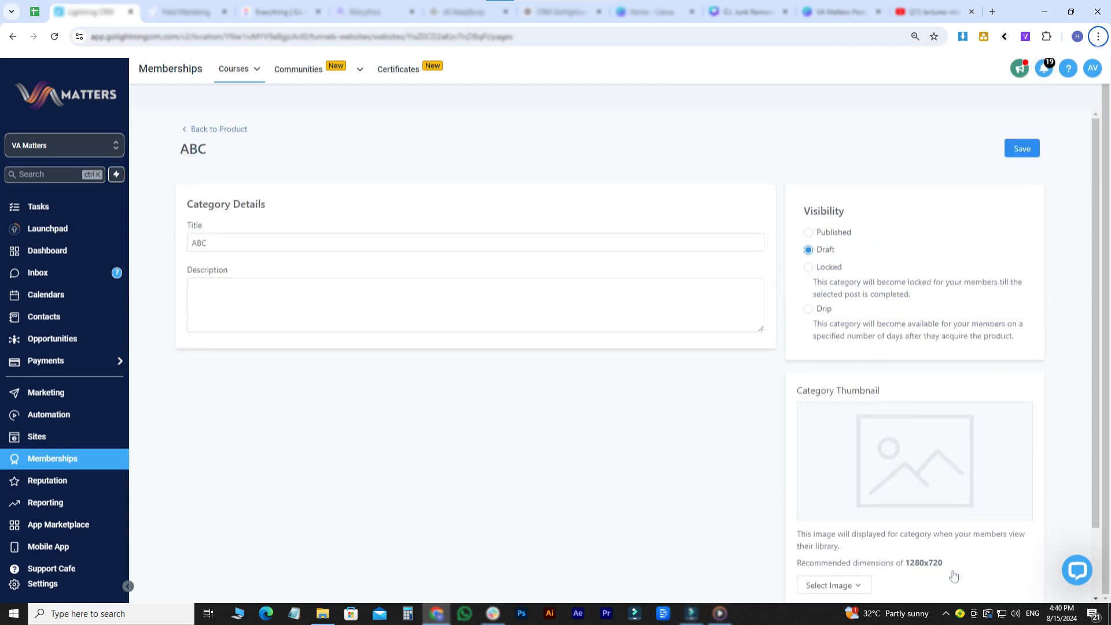
pyautogui.click(193, 129)
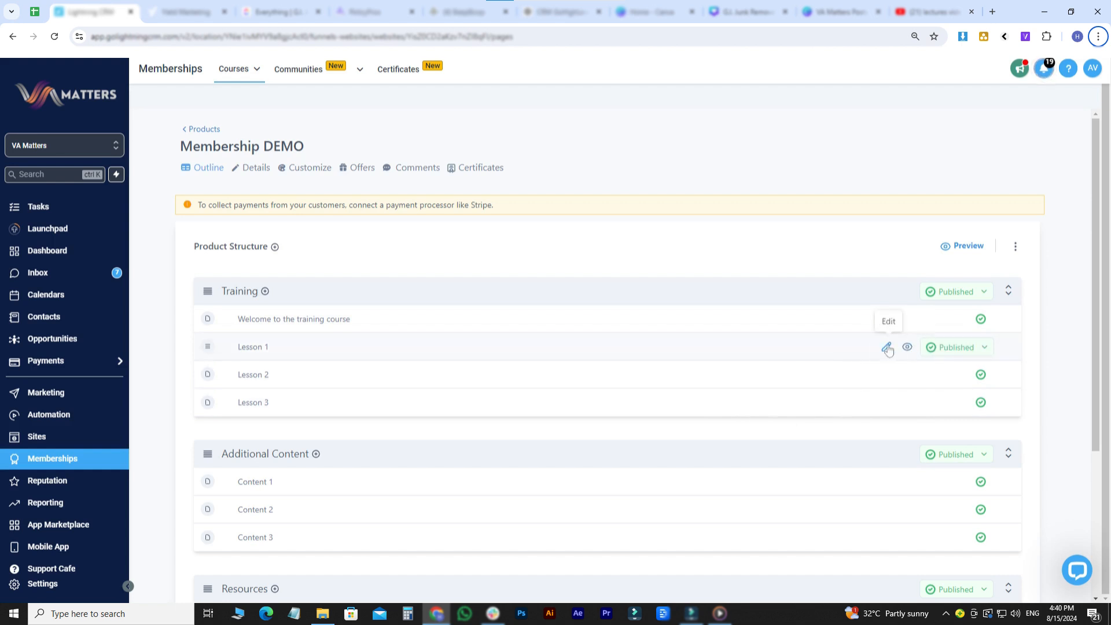
# - Open Lesson 1 of the Training category for editing, review its media, body, visibility, thumbnail and file settings, and save it
pyautogui.click(887, 348)
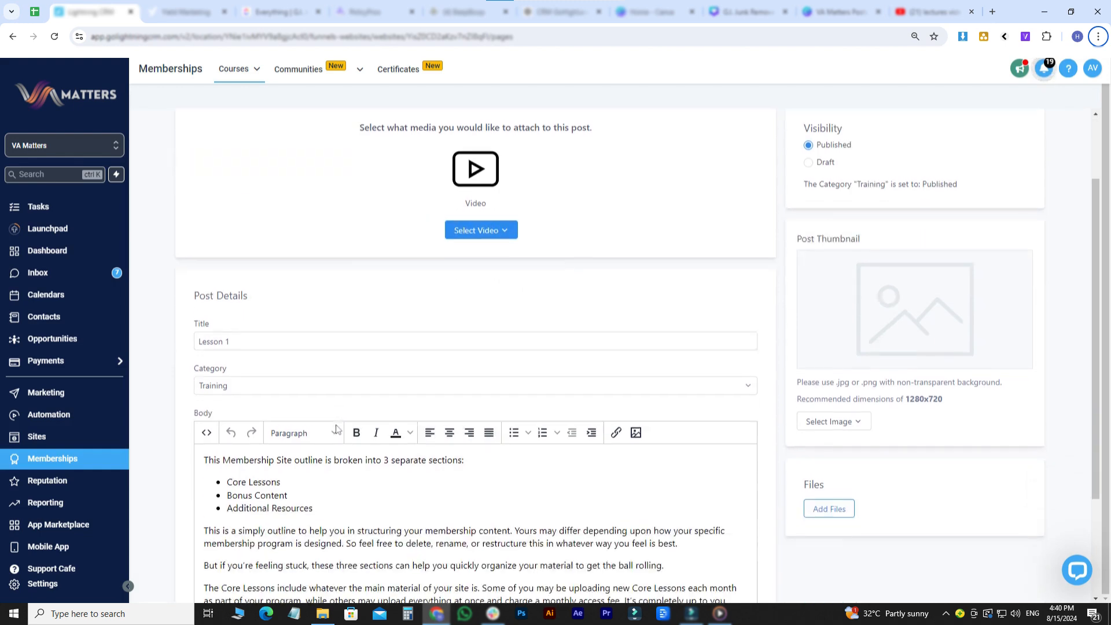
pyautogui.scroll(-1, 911, 326)
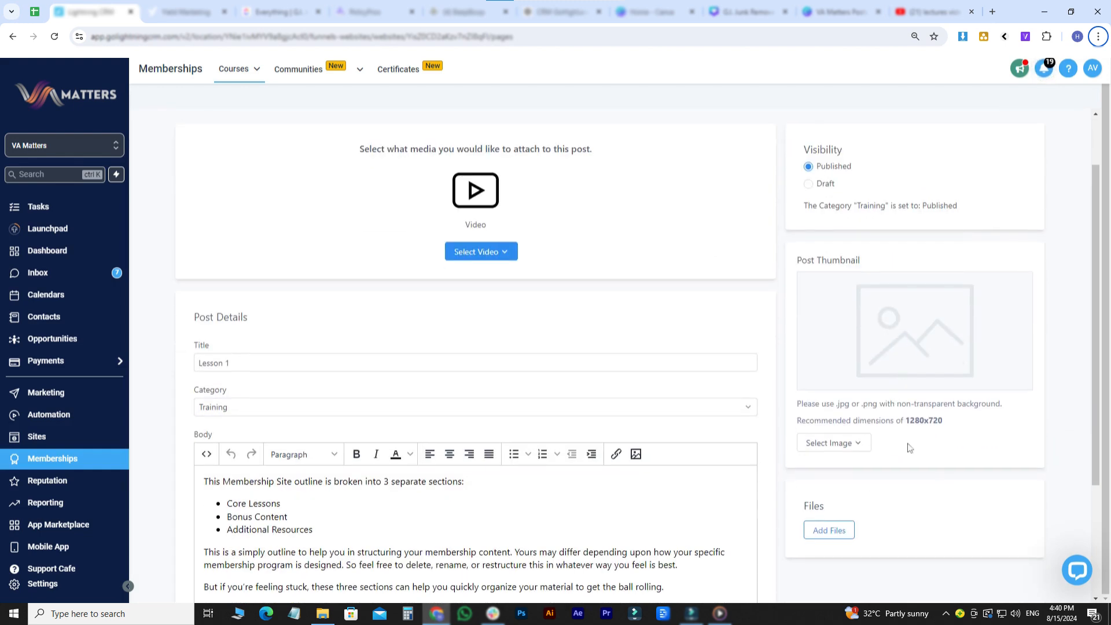
pyautogui.scroll(-2, 882, 521)
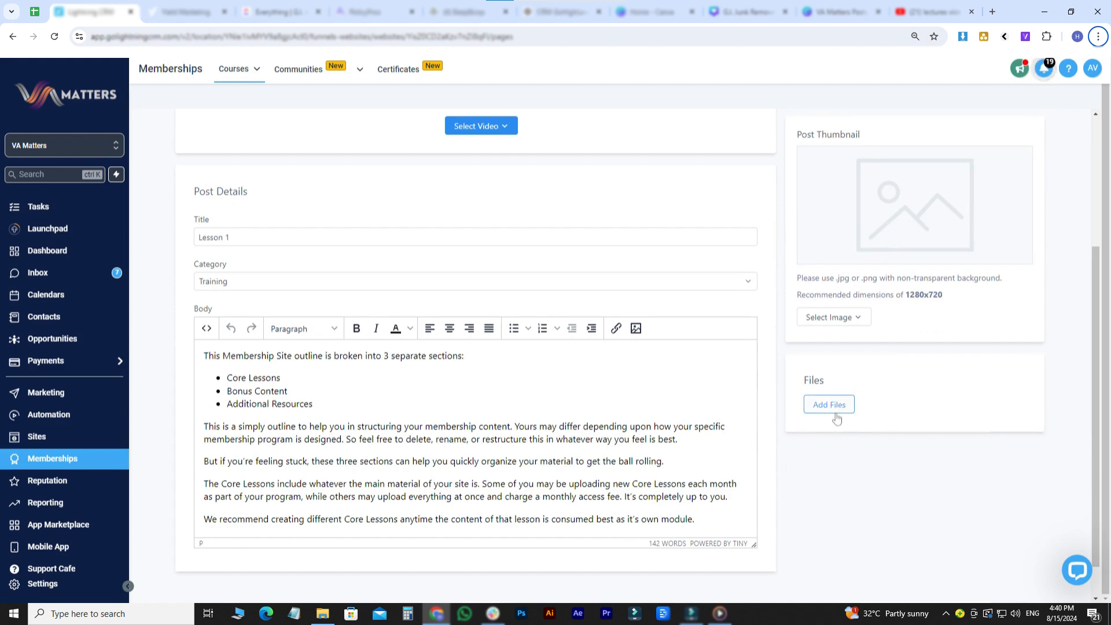
pyautogui.scroll(3, 907, 418)
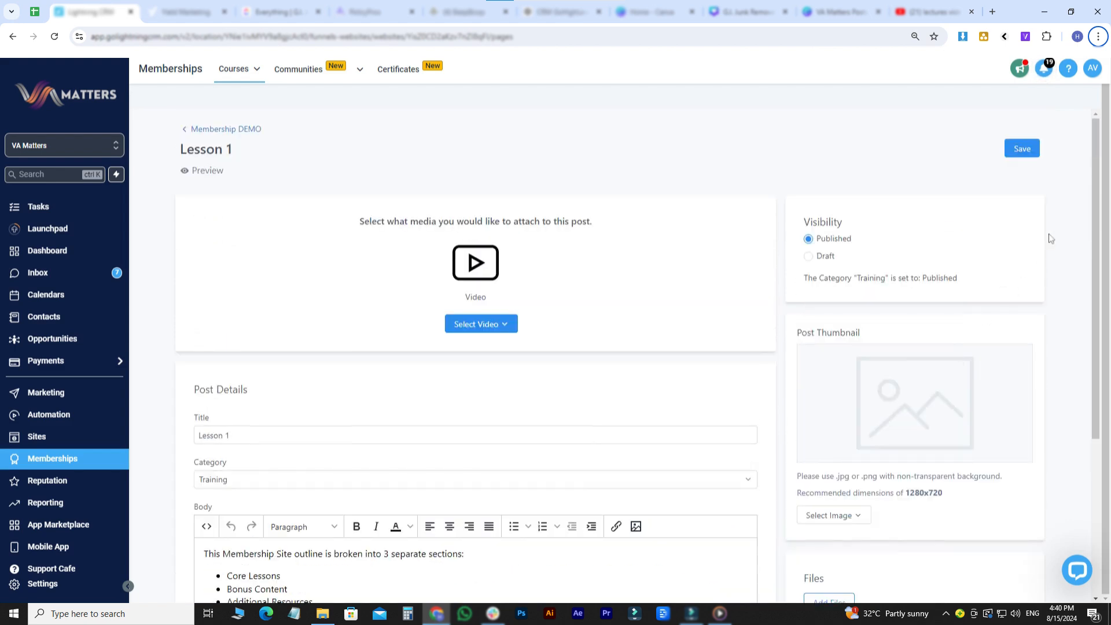
pyautogui.click(1026, 150)
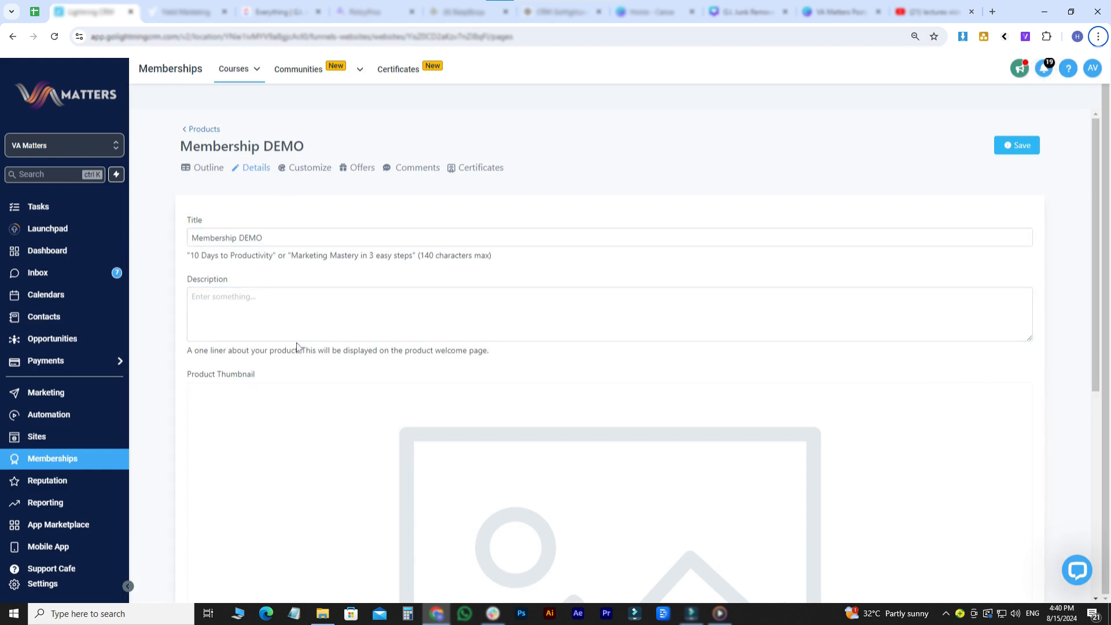
# - Examine the Membership DEMO product's details, including the thumbnail and the customization settings for instructor, images and favicon
pyautogui.scroll(-4, 298, 347)
pyautogui.scroll(-3, 298, 347)
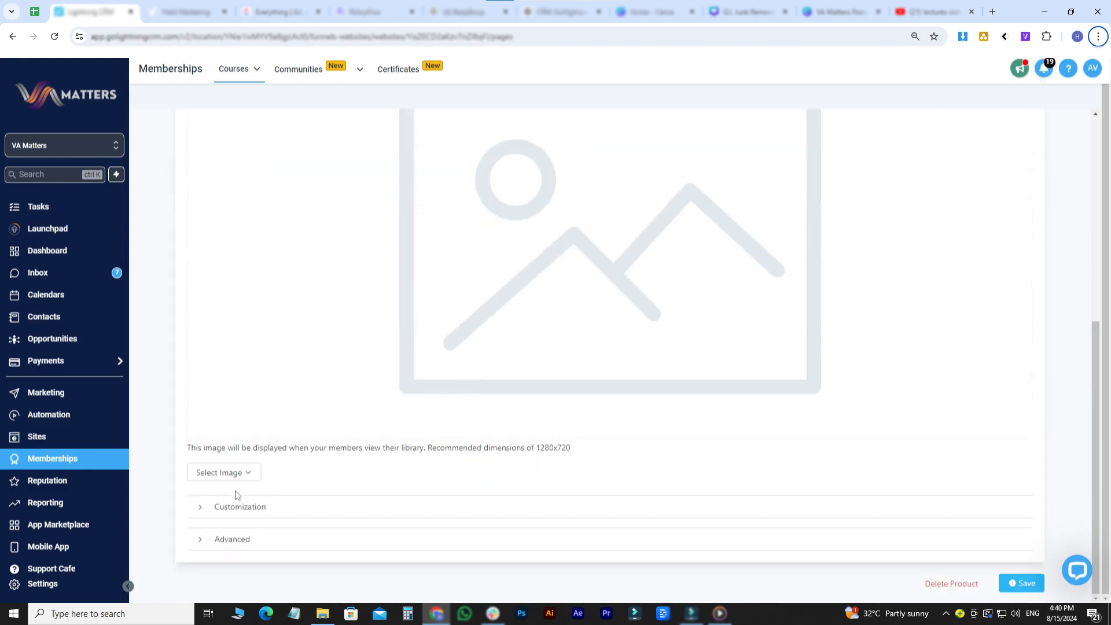
pyautogui.click(249, 514)
pyautogui.scroll(-3, 300, 522)
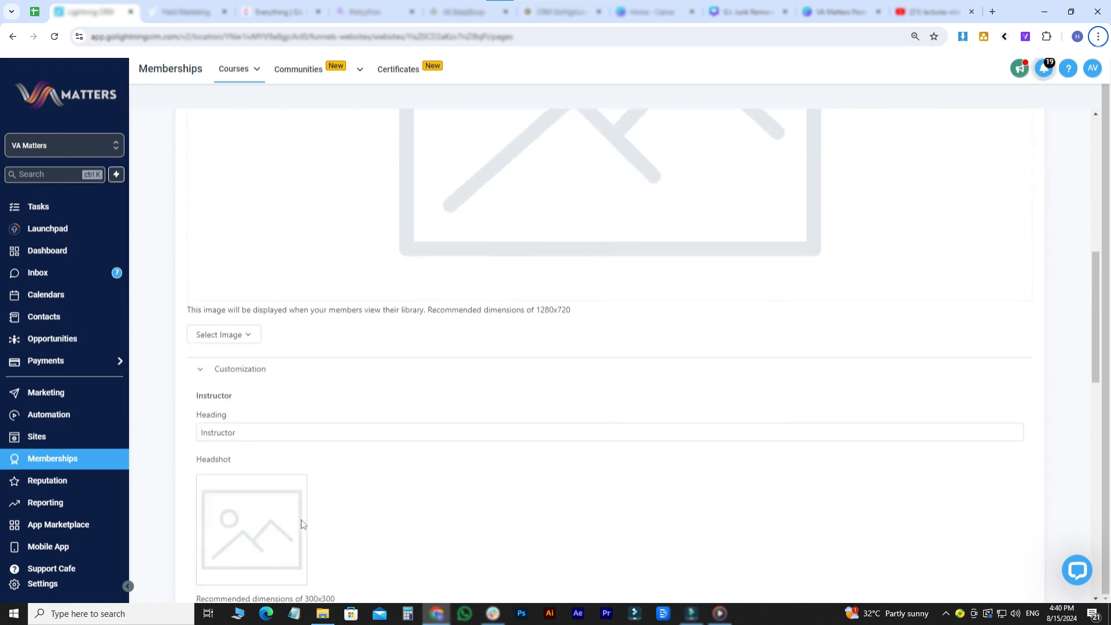
pyautogui.scroll(-2, 610, 347)
pyautogui.click(349, 370)
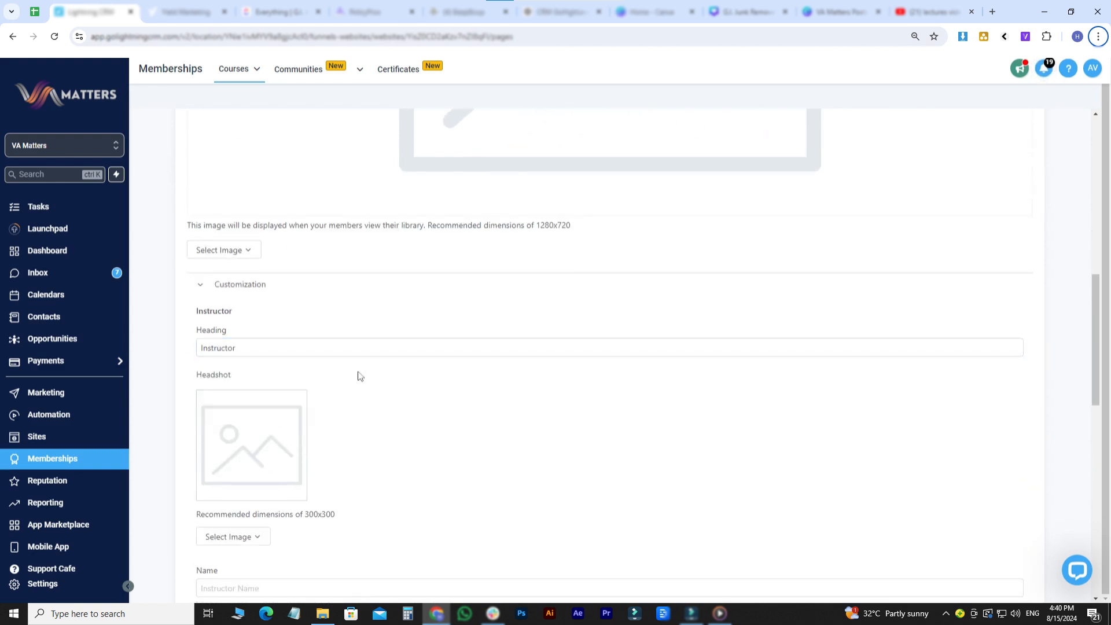
pyautogui.scroll(-10, 359, 376)
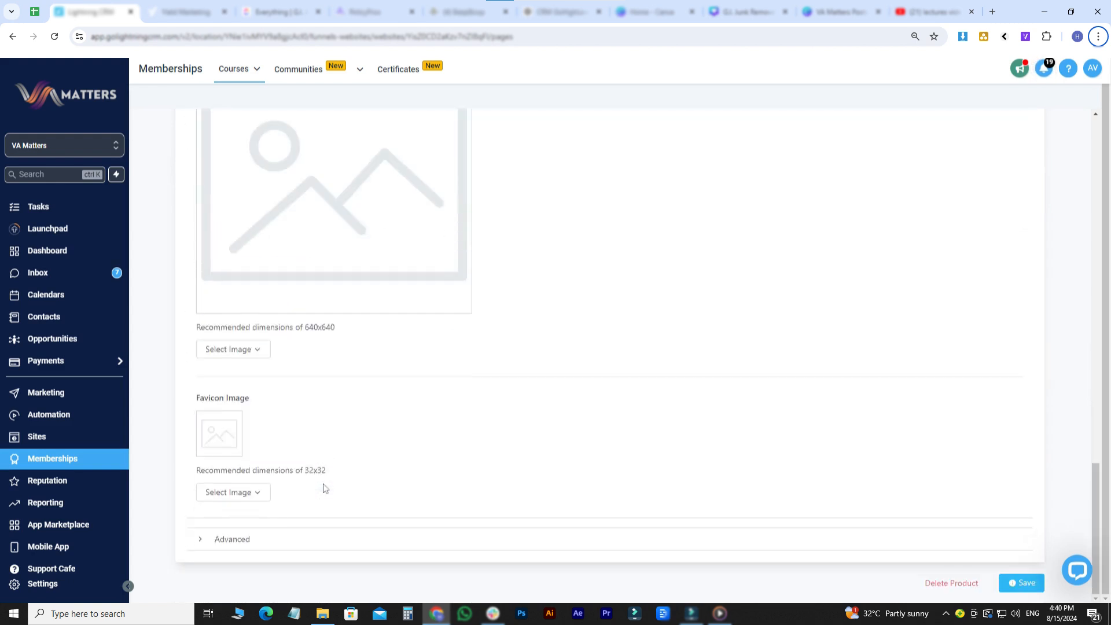
# - Expand the product's advanced settings and examine the custom JS, custom CSS and tracking code fields
pyautogui.doubleClick(245, 540)
pyautogui.scroll(-4, 327, 525)
pyautogui.scroll(-3, 328, 526)
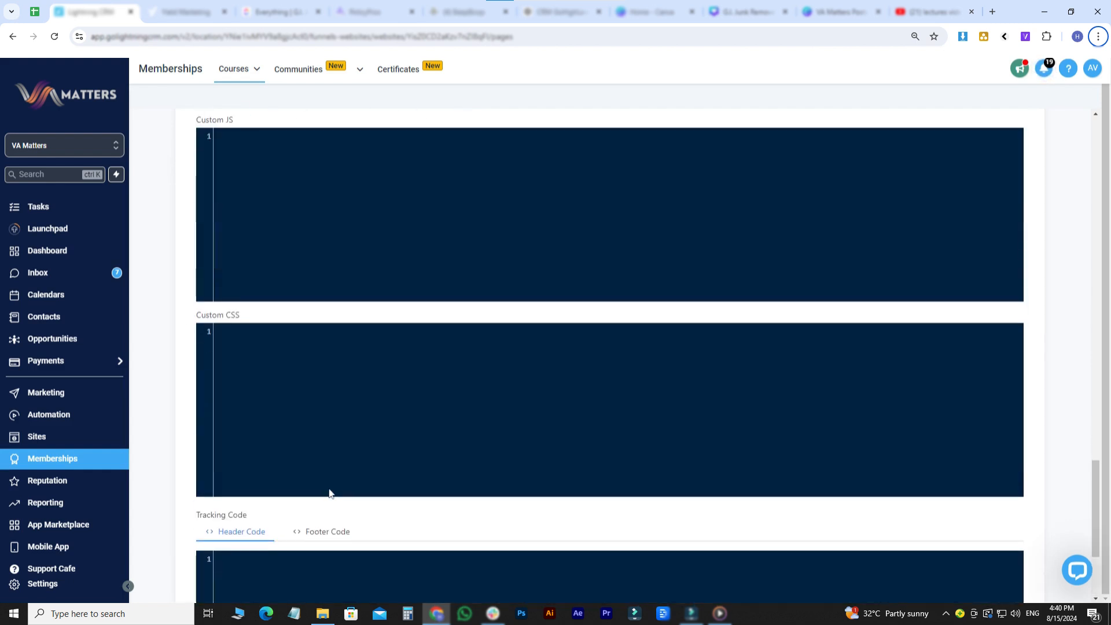
# - Finish checking the advanced code fields, then open the Classic theme for customization on the Membership DEMO product
pyautogui.scroll(-3, 329, 492)
pyautogui.scroll(-1, 329, 493)
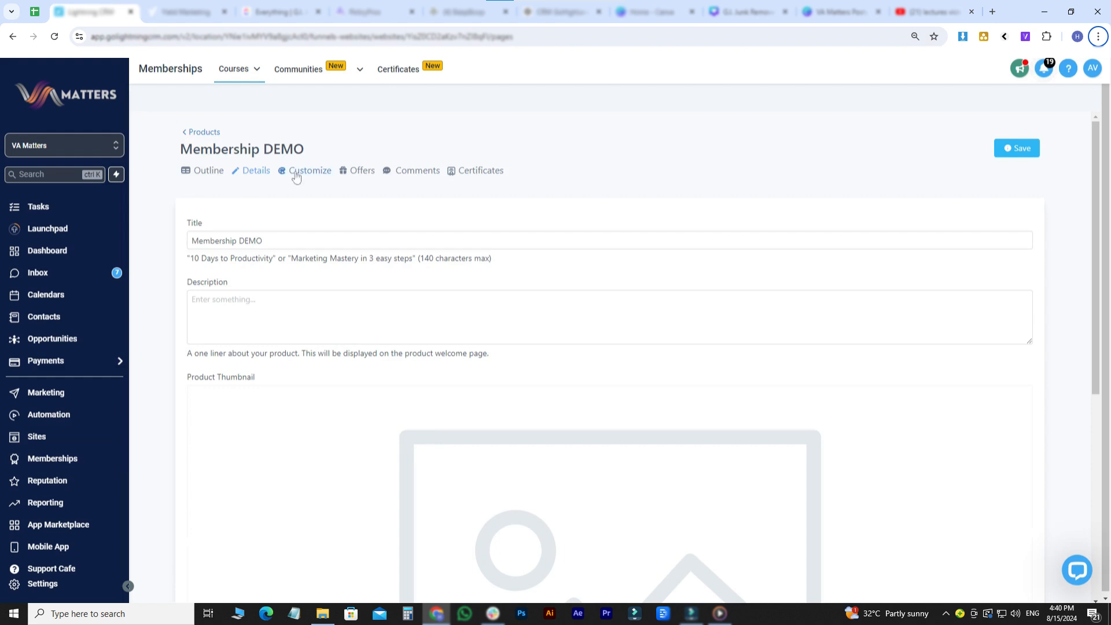
pyautogui.click(296, 173)
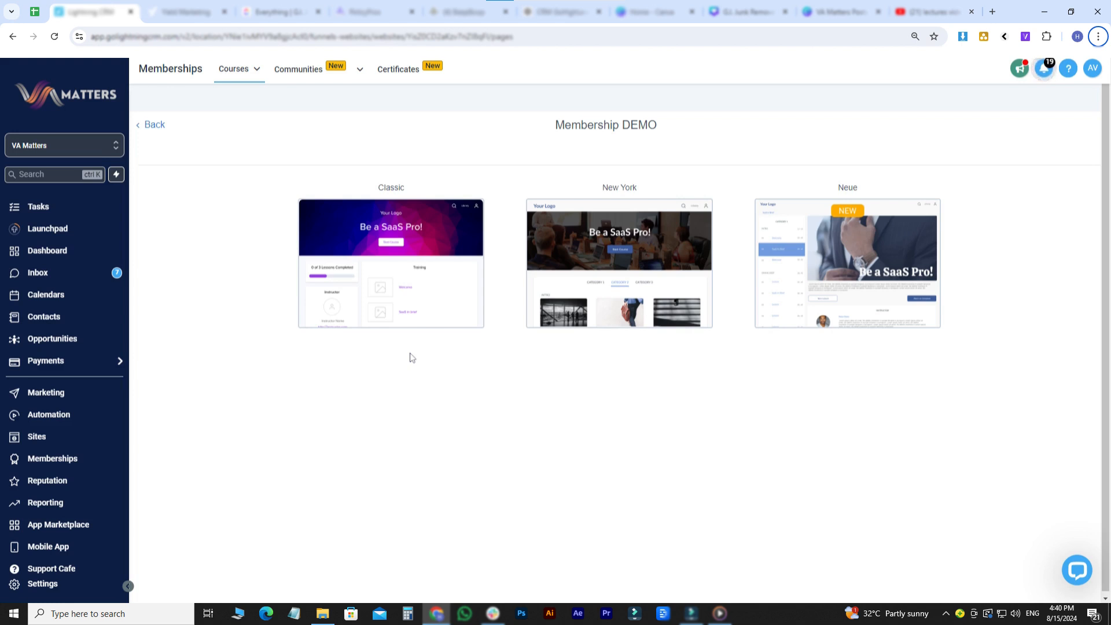
pyautogui.moveTo(437, 258)
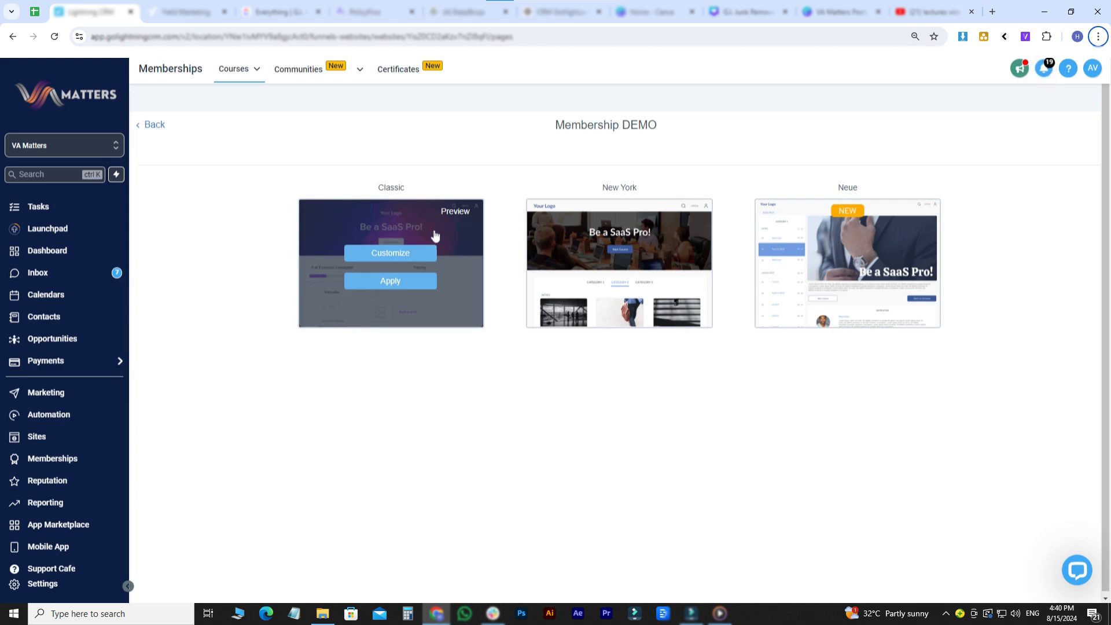
pyautogui.click(415, 256)
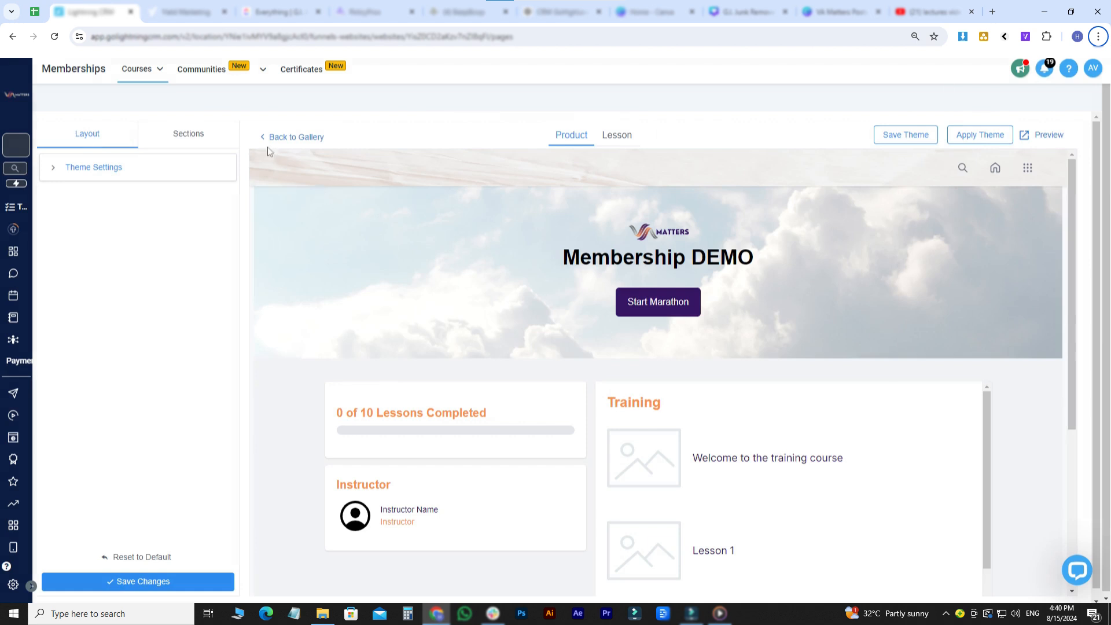
# - Review the Classic theme's Header section options, layout theme settings and lesson page view
pyautogui.click(209, 134)
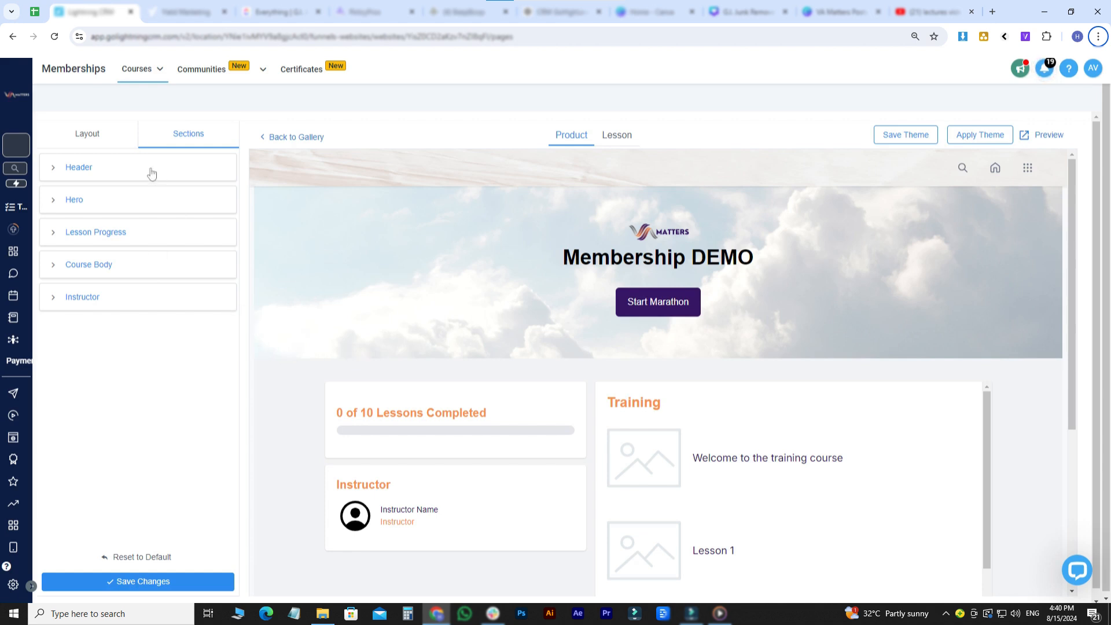
pyautogui.click(121, 167)
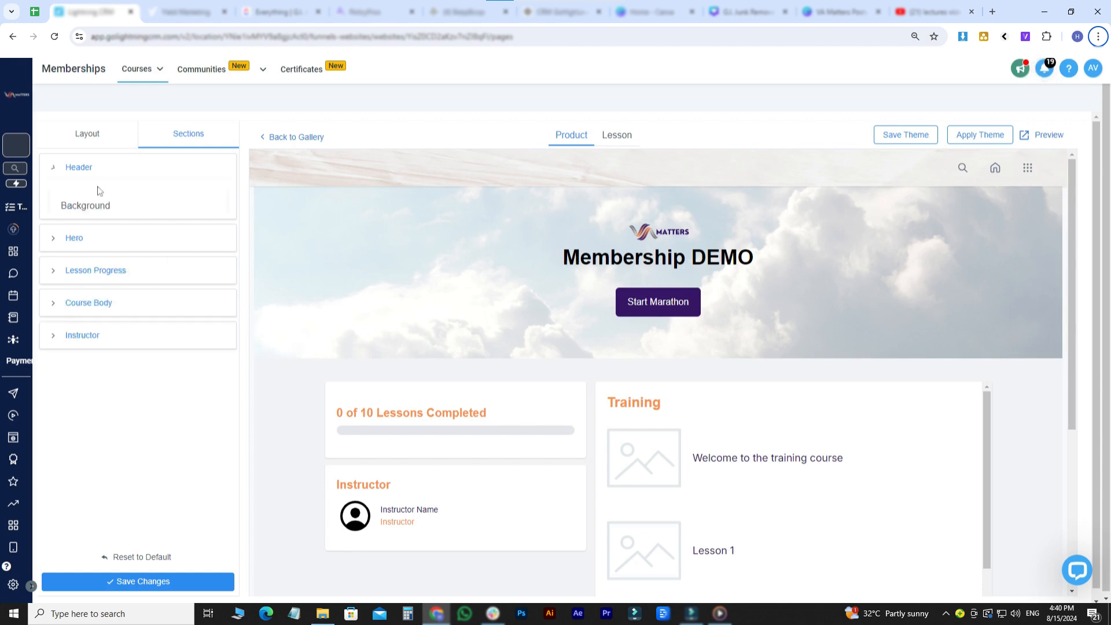
pyautogui.click(115, 133)
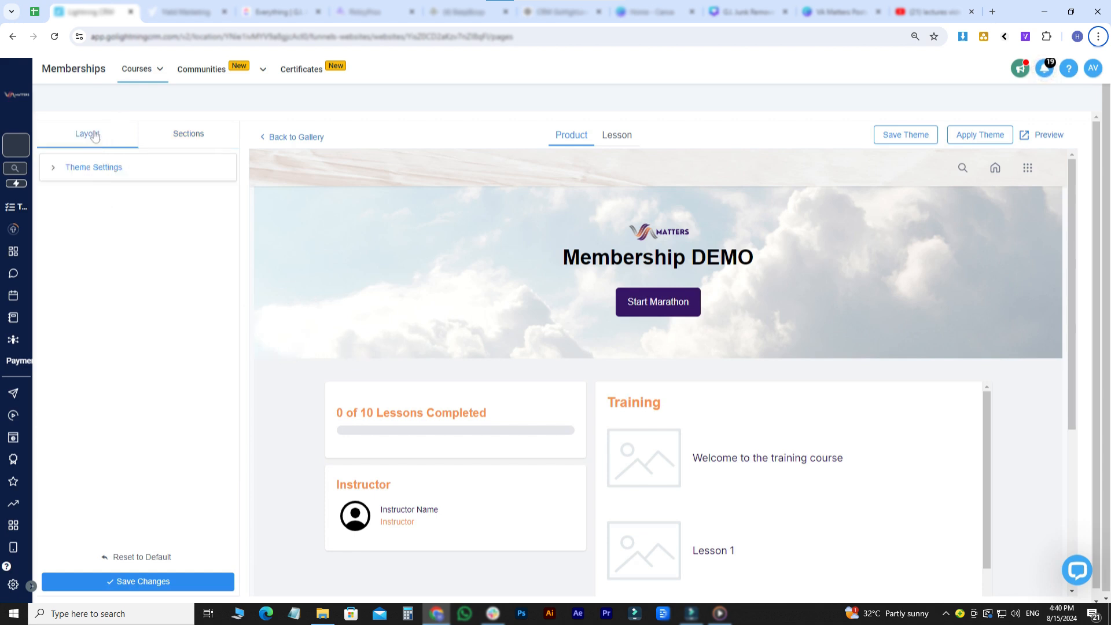
pyautogui.click(91, 168)
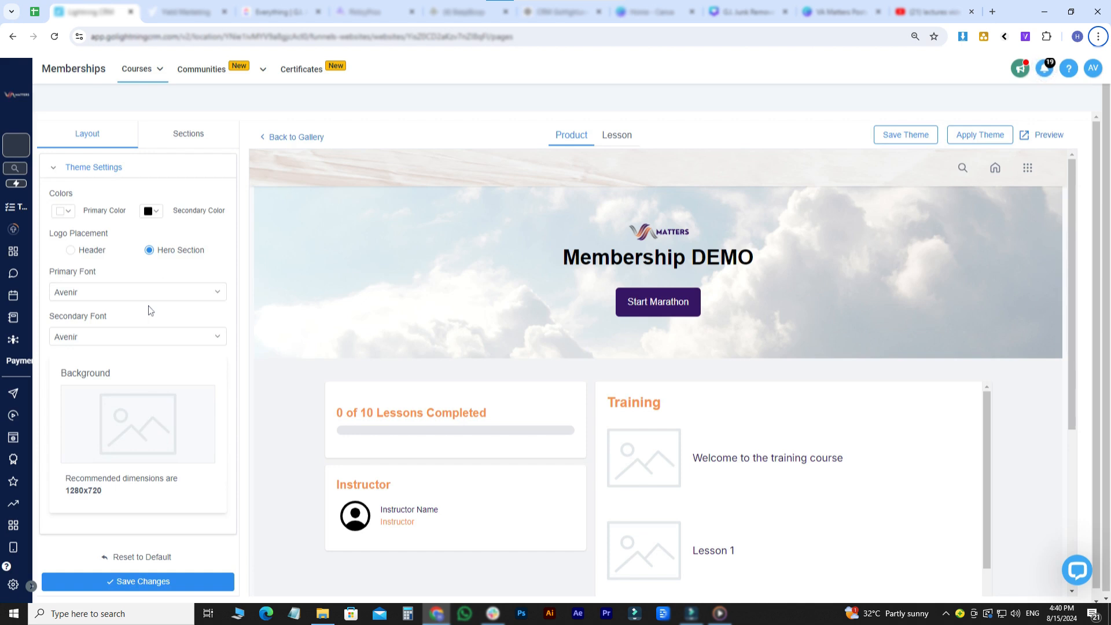
pyautogui.click(617, 141)
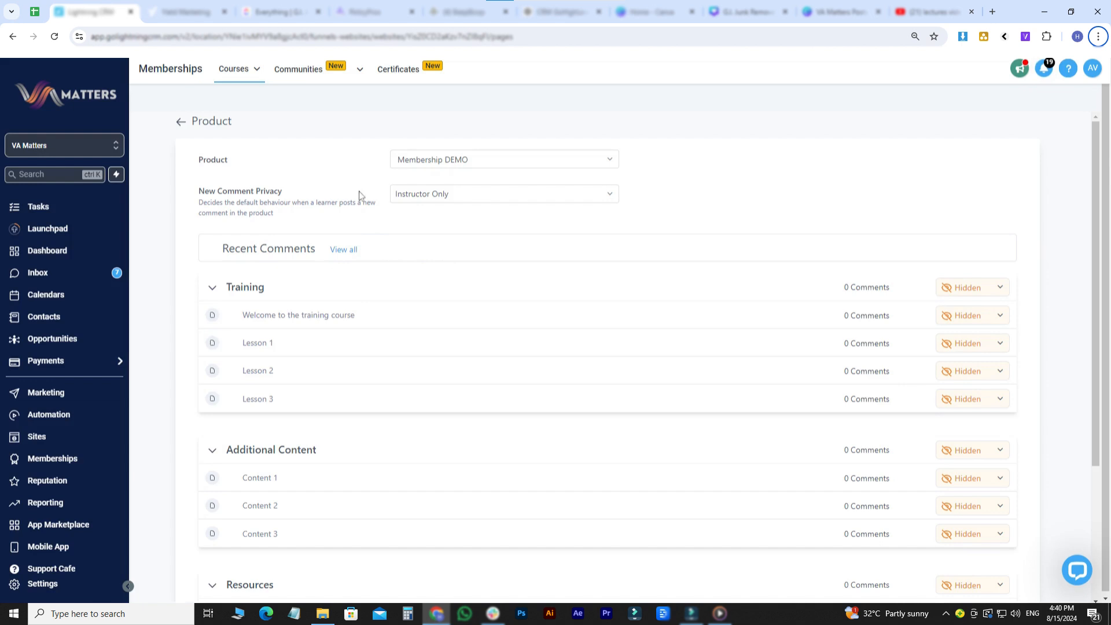
# - Check the product's new comment privacy options and the certificate attachment form's template choices, closing the form without attaching a certificate
pyautogui.click(477, 202)
pyautogui.click(476, 203)
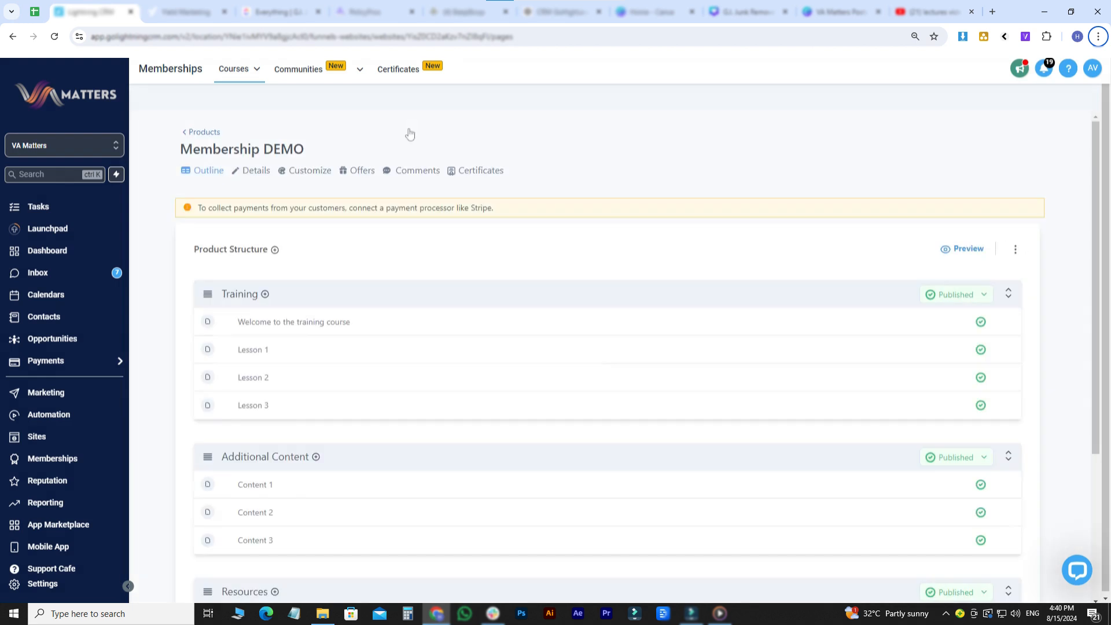
pyautogui.click(481, 171)
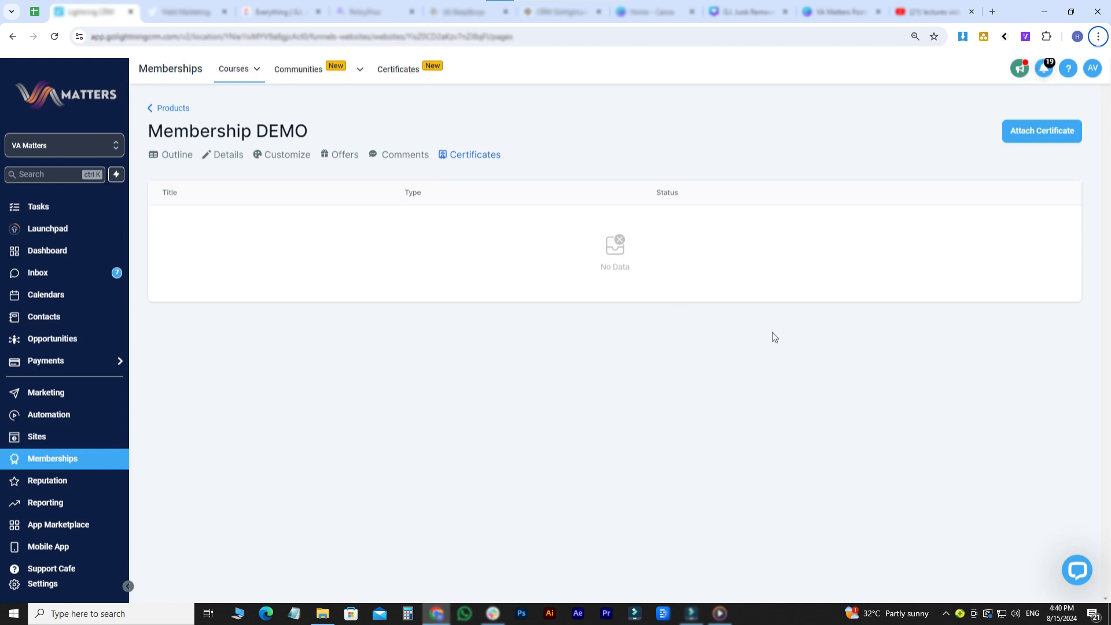
pyautogui.click(1028, 133)
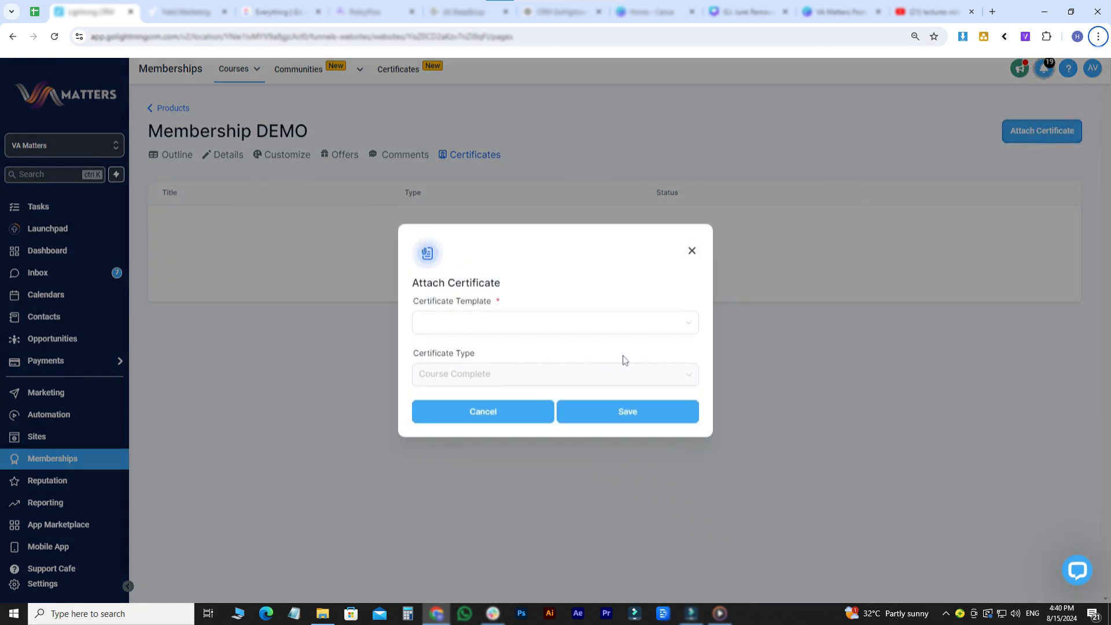
pyautogui.click(594, 327)
pyautogui.click(1006, 229)
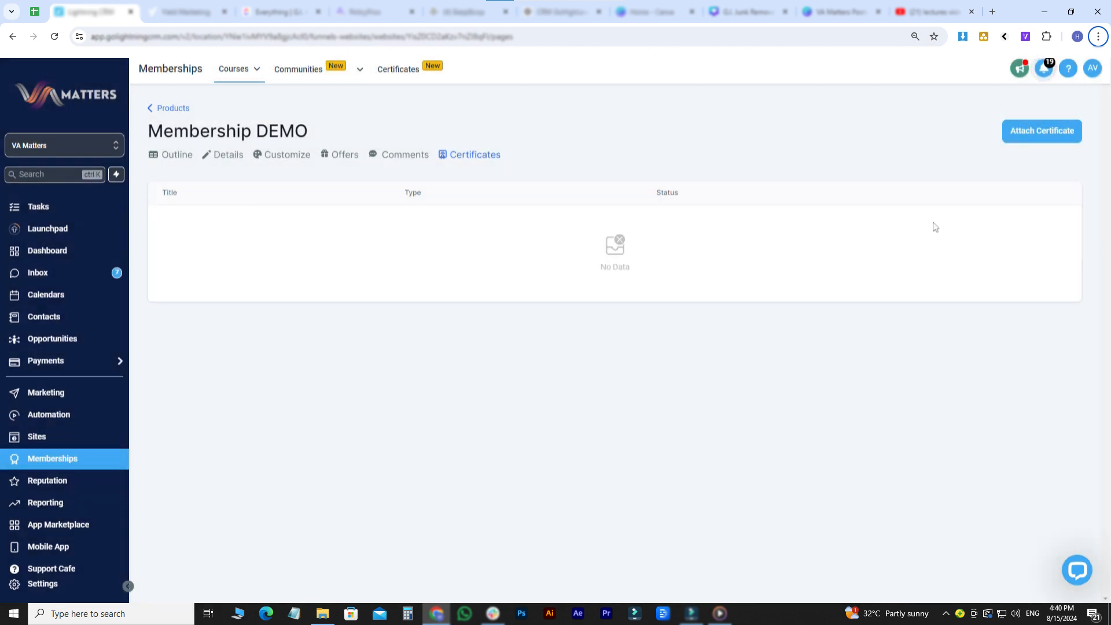
# - Start a new course offer titled "abc" that includes the Membership DEMO product
pyautogui.click(238, 71)
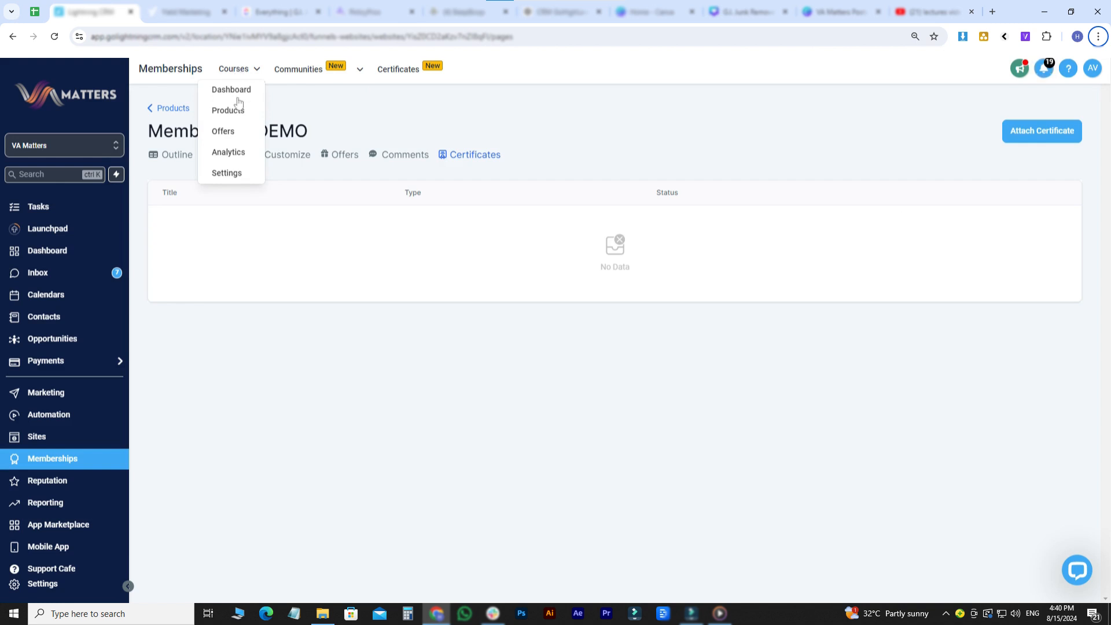
pyautogui.click(237, 132)
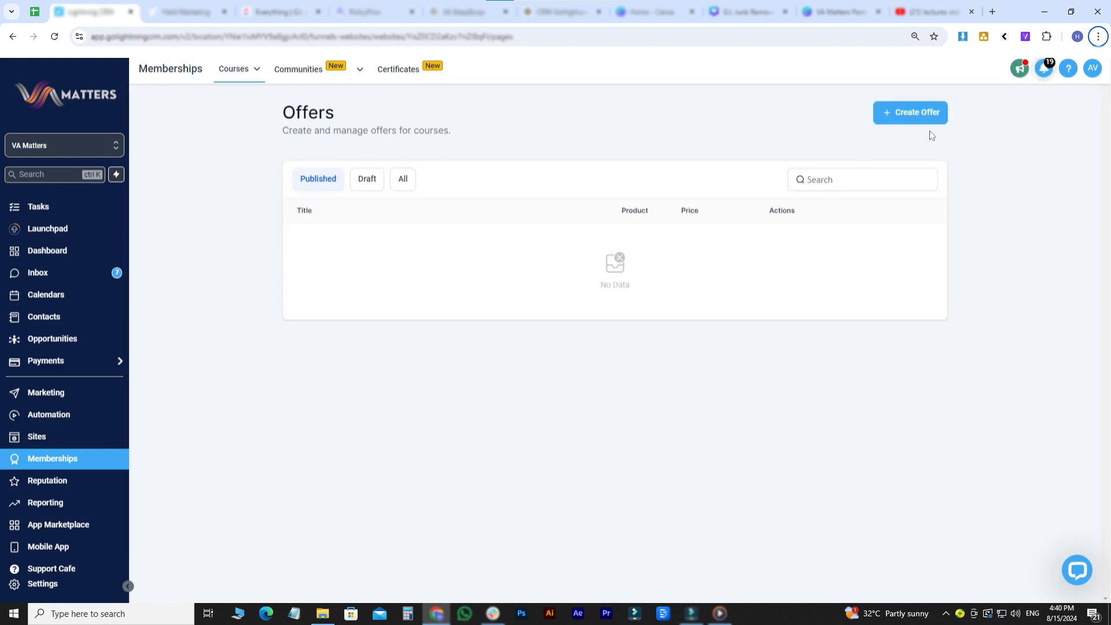
pyautogui.click(885, 114)
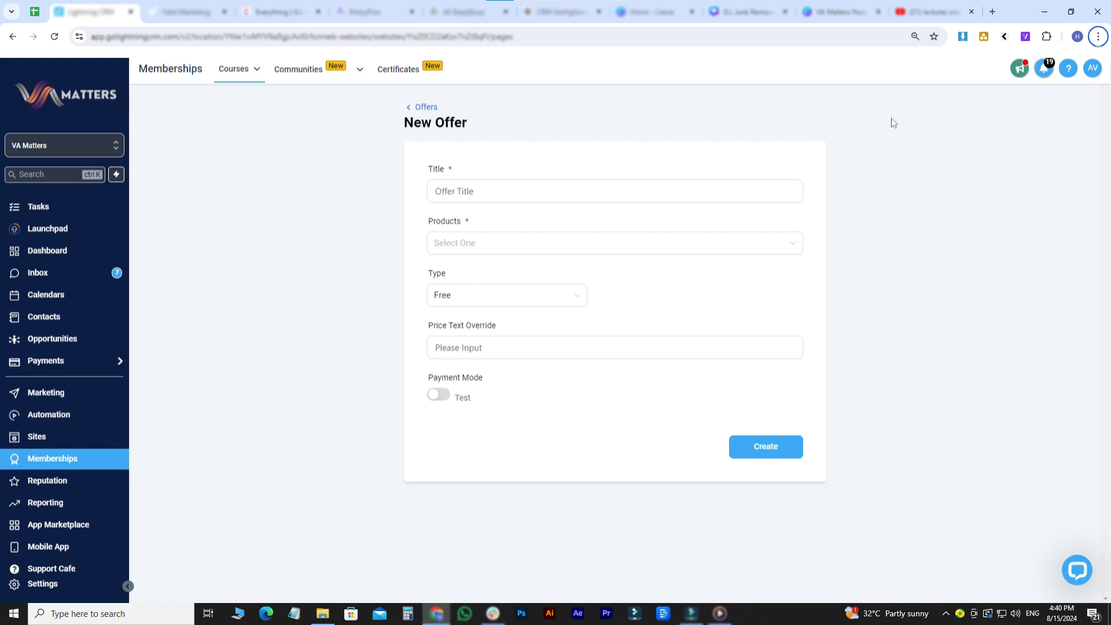
pyautogui.press('Tab')
pyautogui.write('abc')
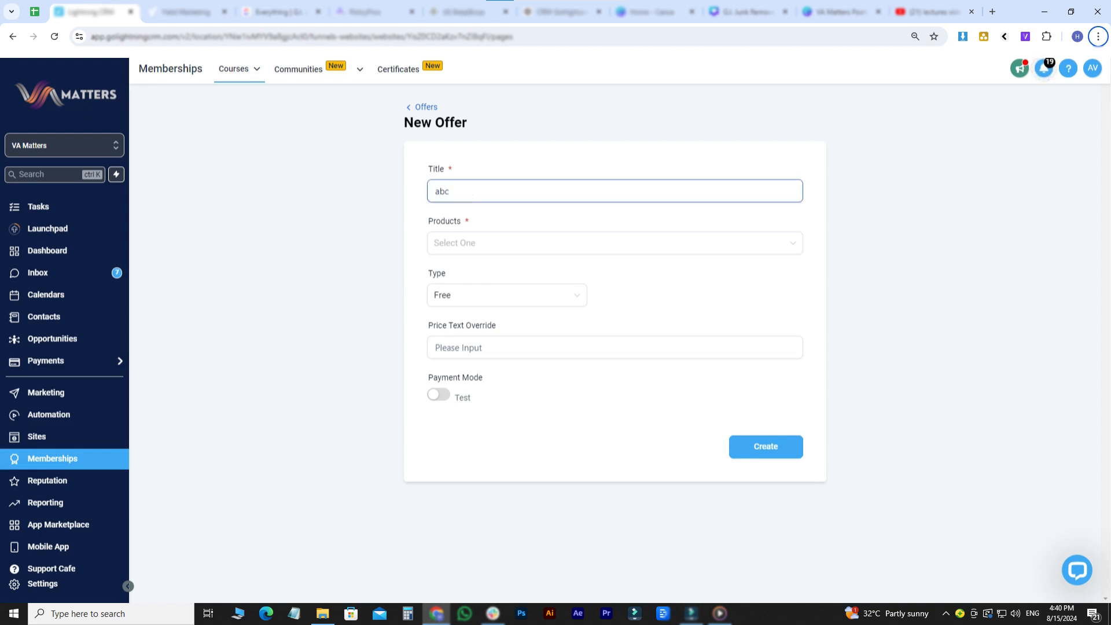
pyautogui.click(468, 250)
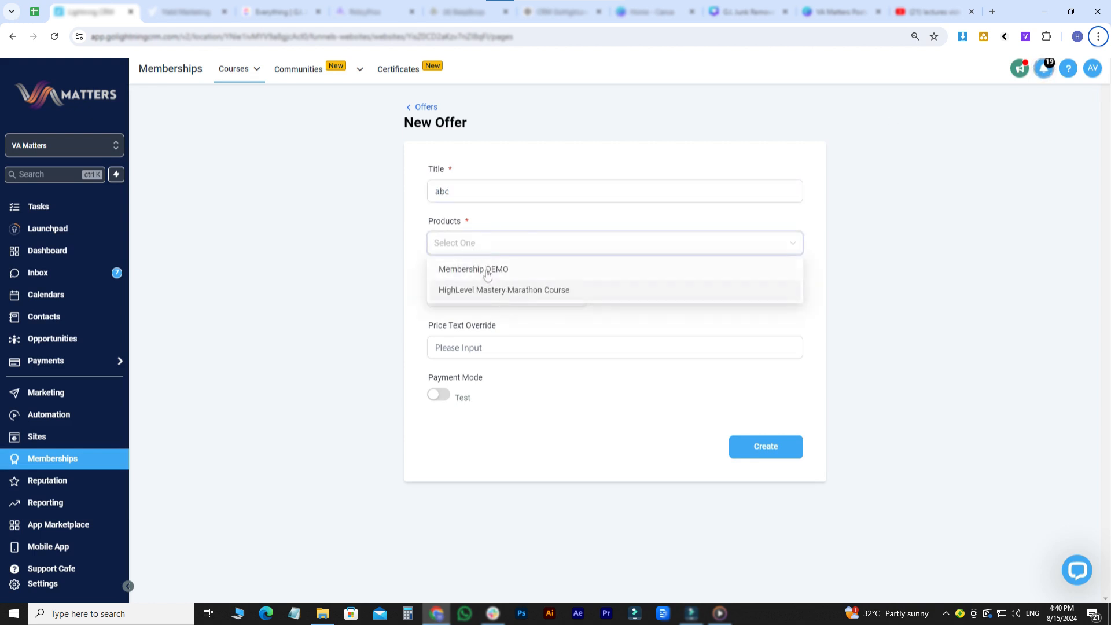
pyautogui.click(487, 269)
pyautogui.click(880, 320)
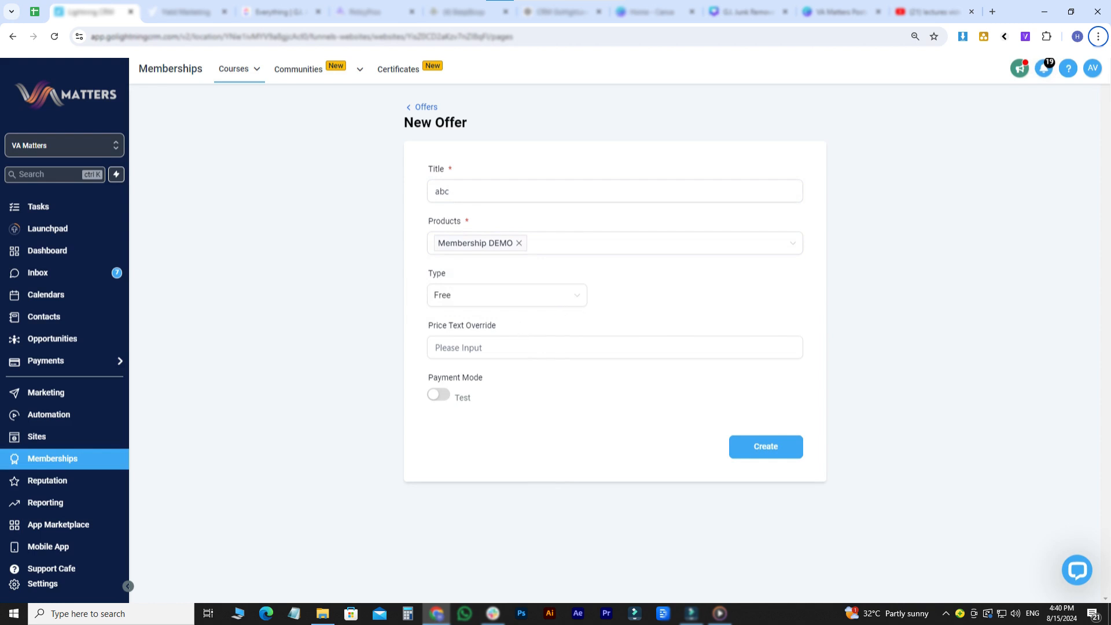
# - Set the offer's price text override to 999999, switch its payment mode to Live, and create the offer
pyautogui.click(614, 347)
pyautogui.write('999999')
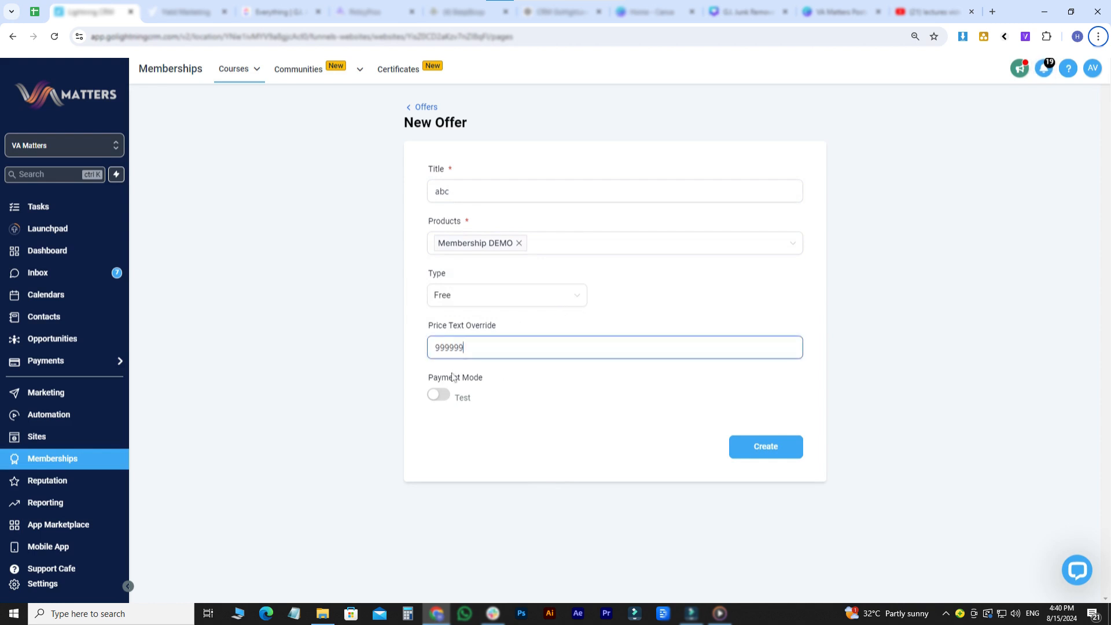
pyautogui.click(437, 396)
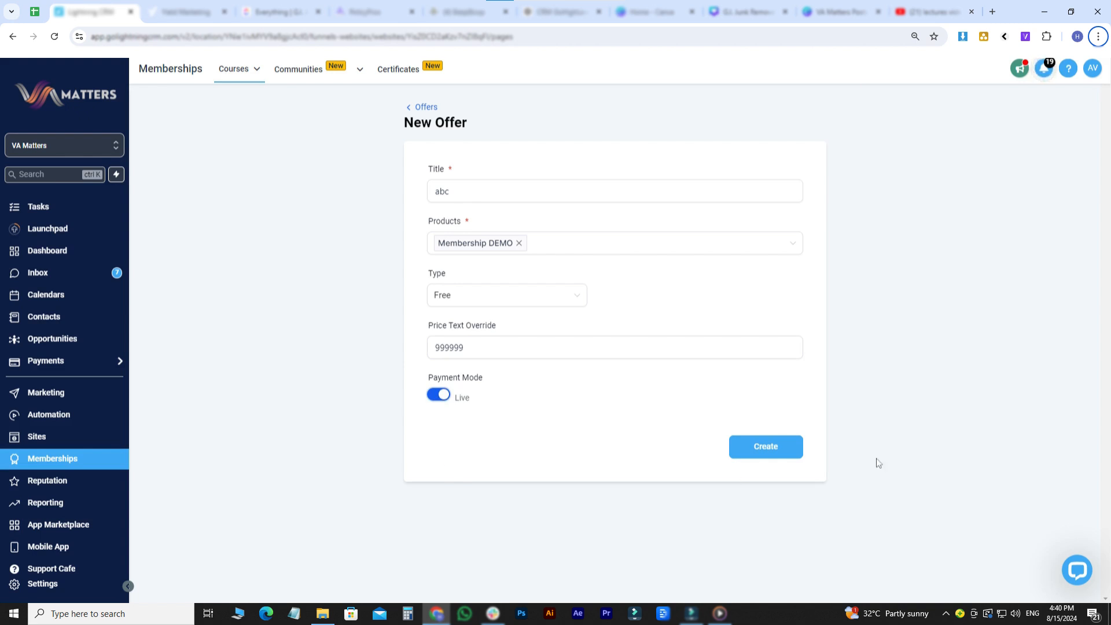
pyautogui.click(772, 447)
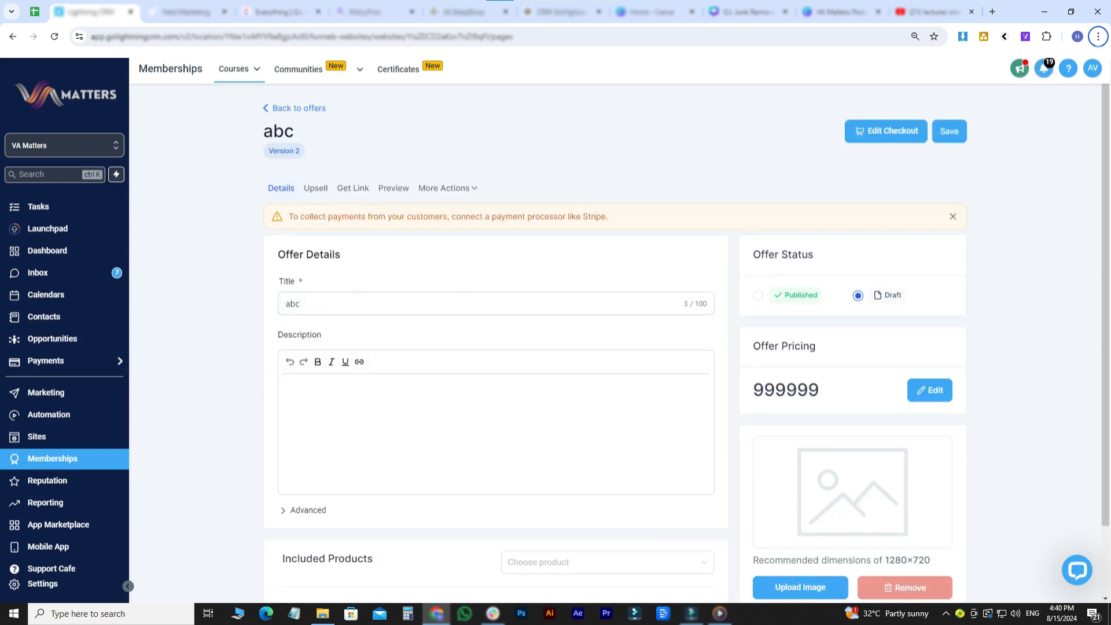
# - Expand the abc offer's advanced settings and examine its custom code fields, tracking codes and choices for included products
pyautogui.scroll(-2, 237, 501)
pyautogui.click(308, 431)
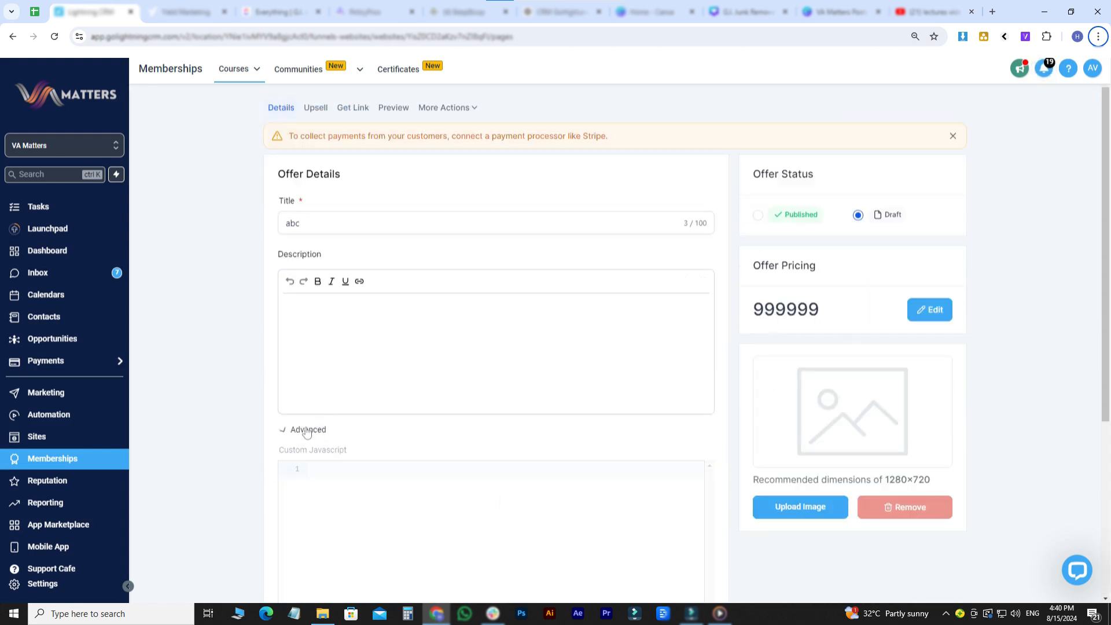
pyautogui.scroll(-2, 246, 443)
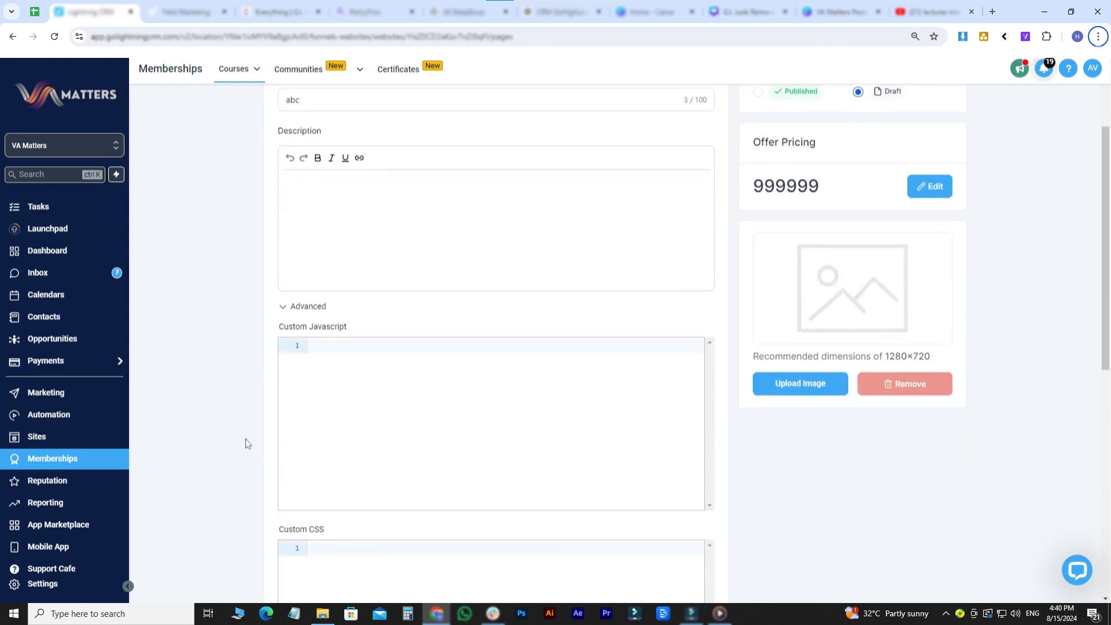
pyautogui.scroll(-1, 246, 438)
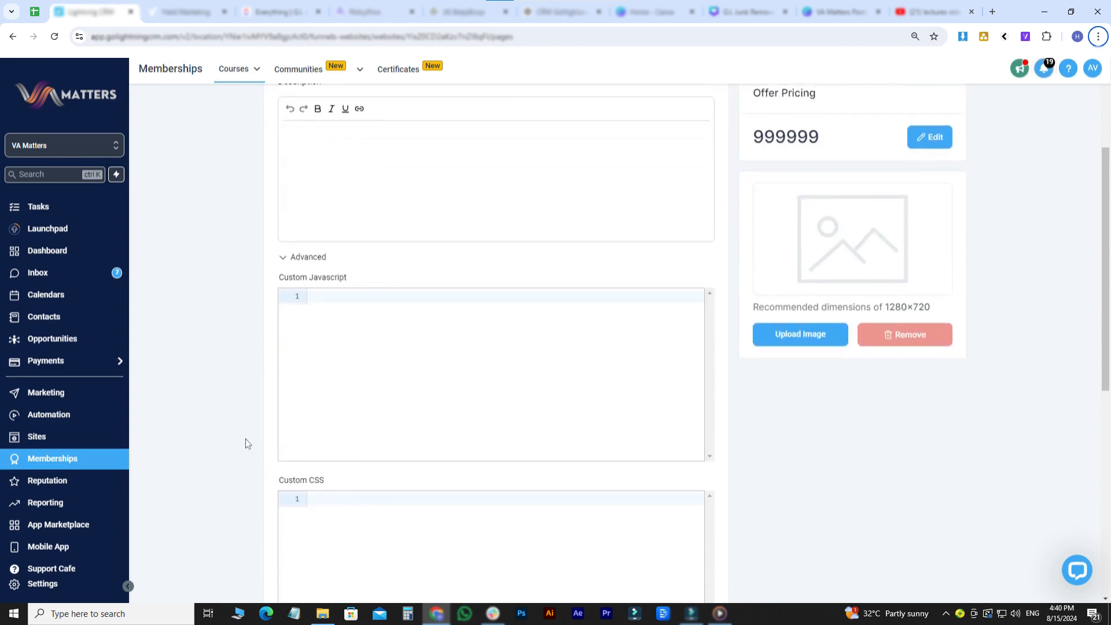
pyautogui.scroll(-8, 240, 451)
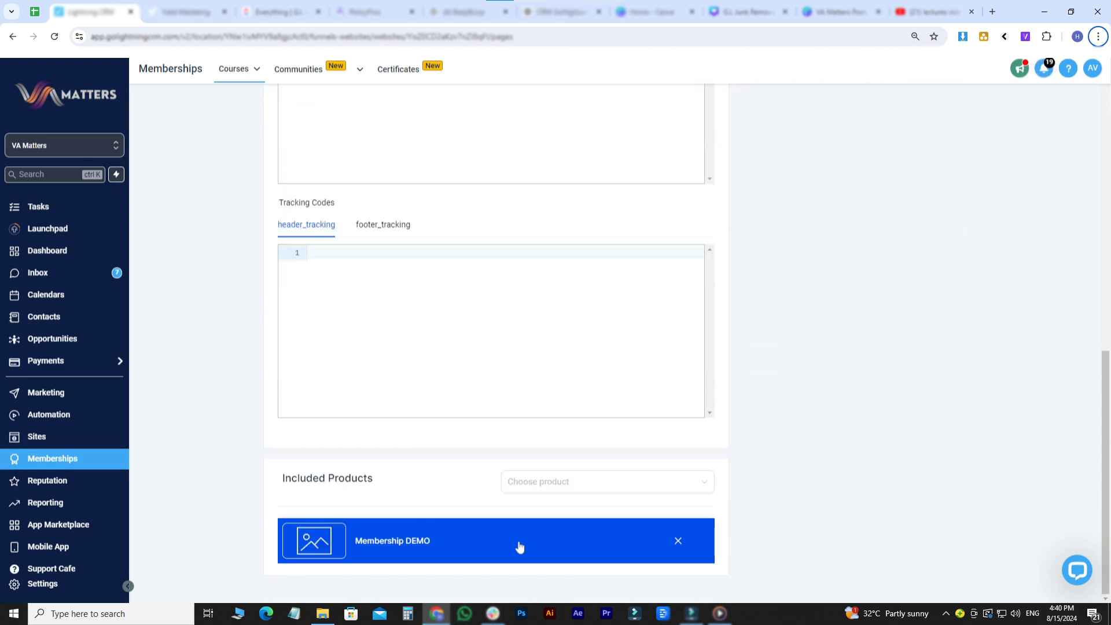
pyautogui.click(665, 493)
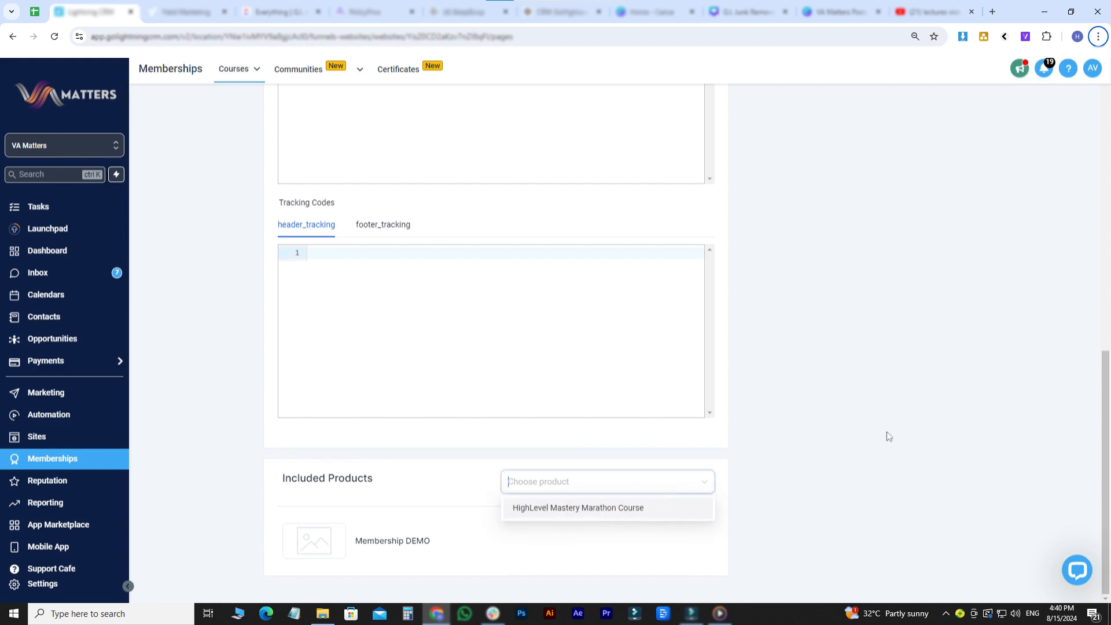
pyautogui.scroll(3, 889, 436)
pyautogui.scroll(10, 889, 436)
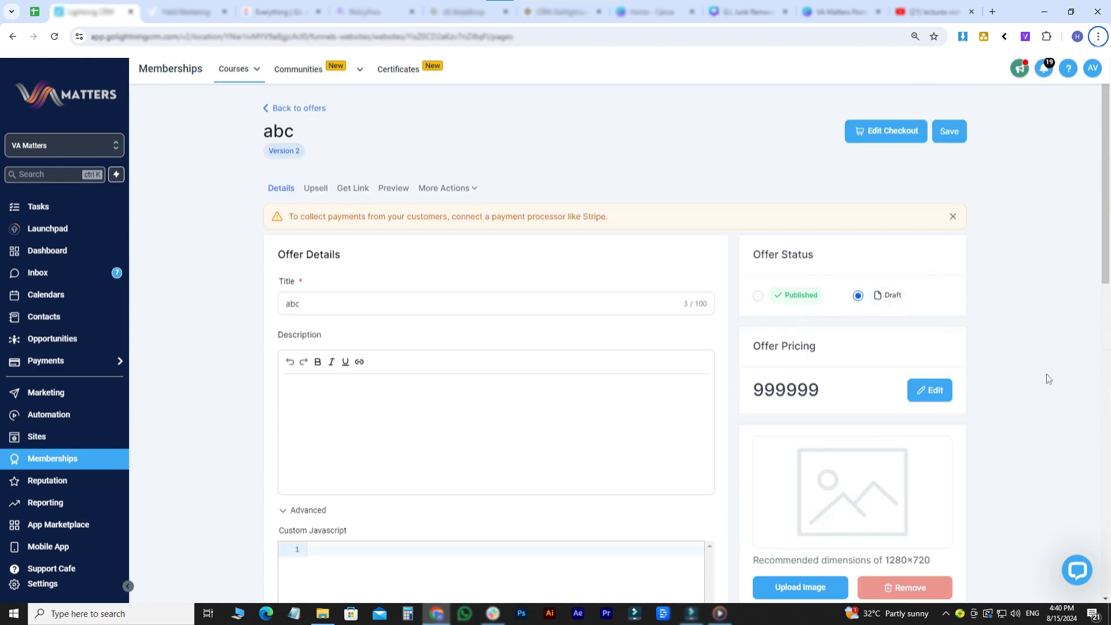
# - Inspect the abc offer's pricing plan options and close them without saving
pyautogui.scroll(-1, 1046, 374)
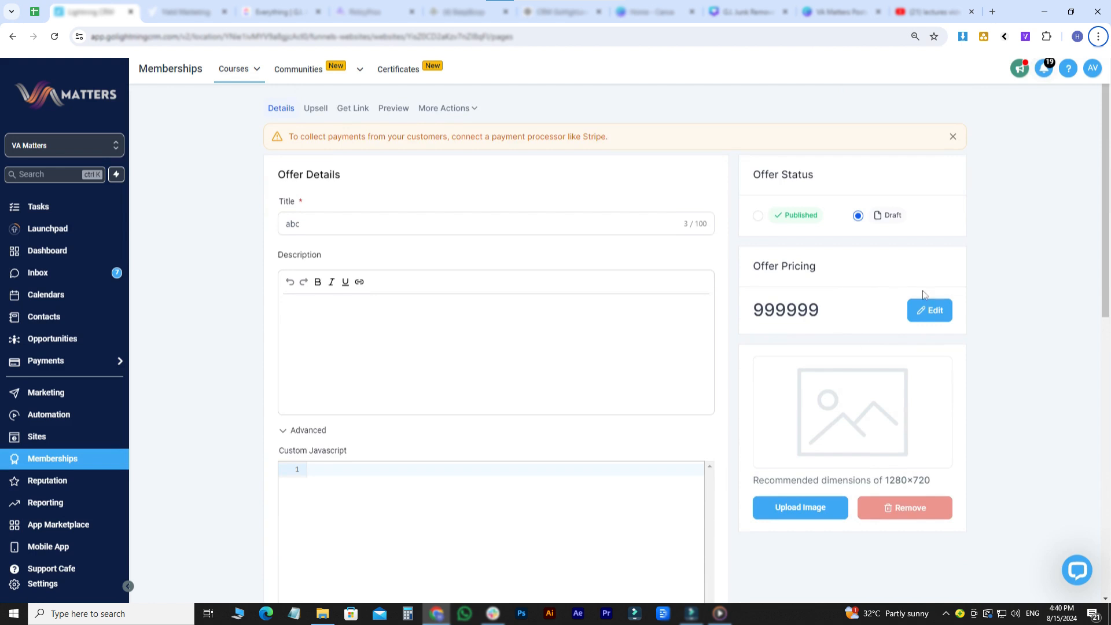
pyautogui.click(933, 311)
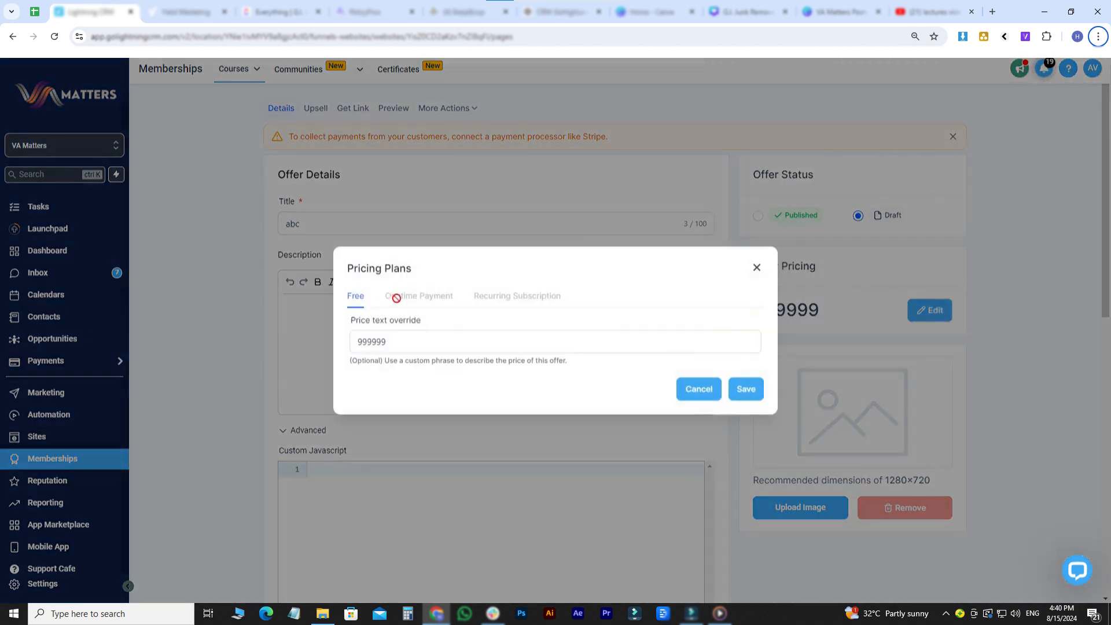
pyautogui.click(655, 337)
pyautogui.click(699, 389)
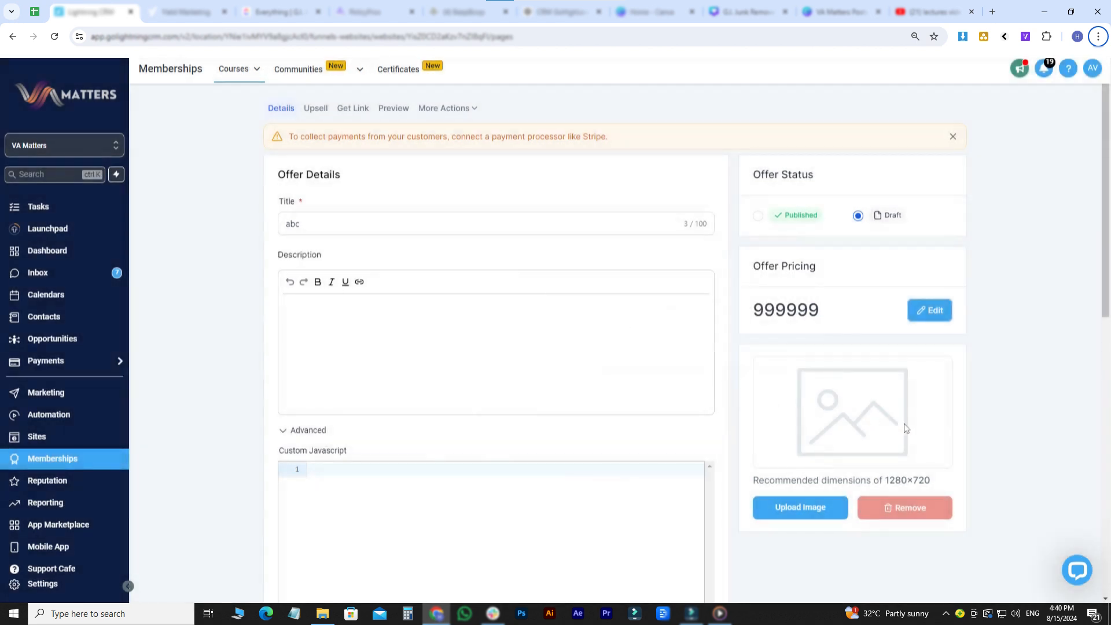
# - Open the abc offer's checkout page for editing and display its offer details settings
pyautogui.scroll(-2, 935, 441)
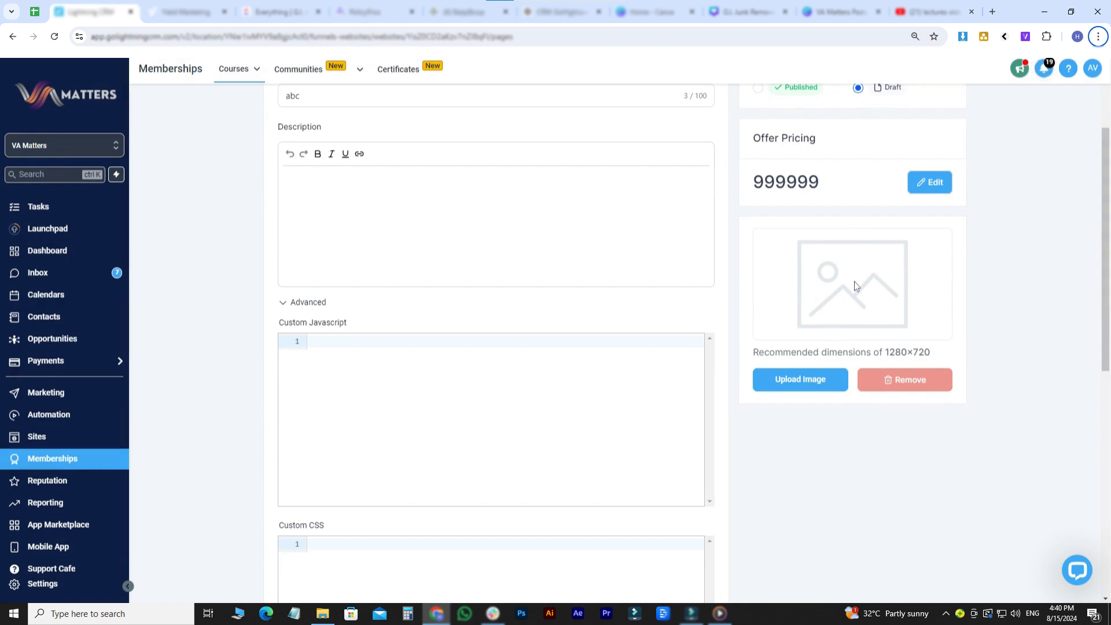
pyautogui.scroll(4, 855, 283)
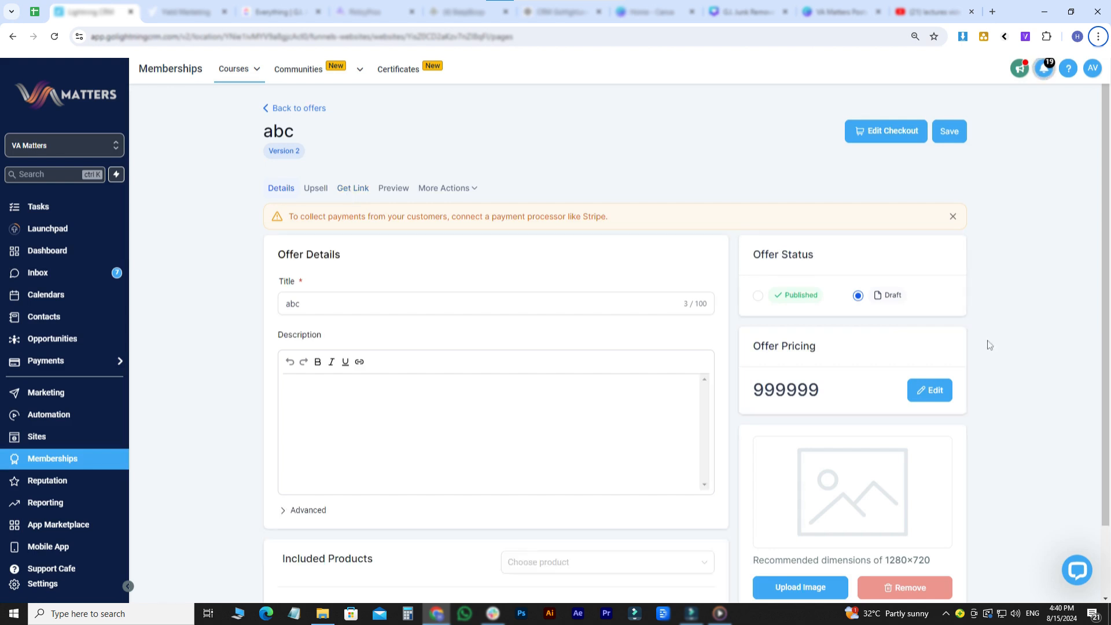
pyautogui.click(882, 133)
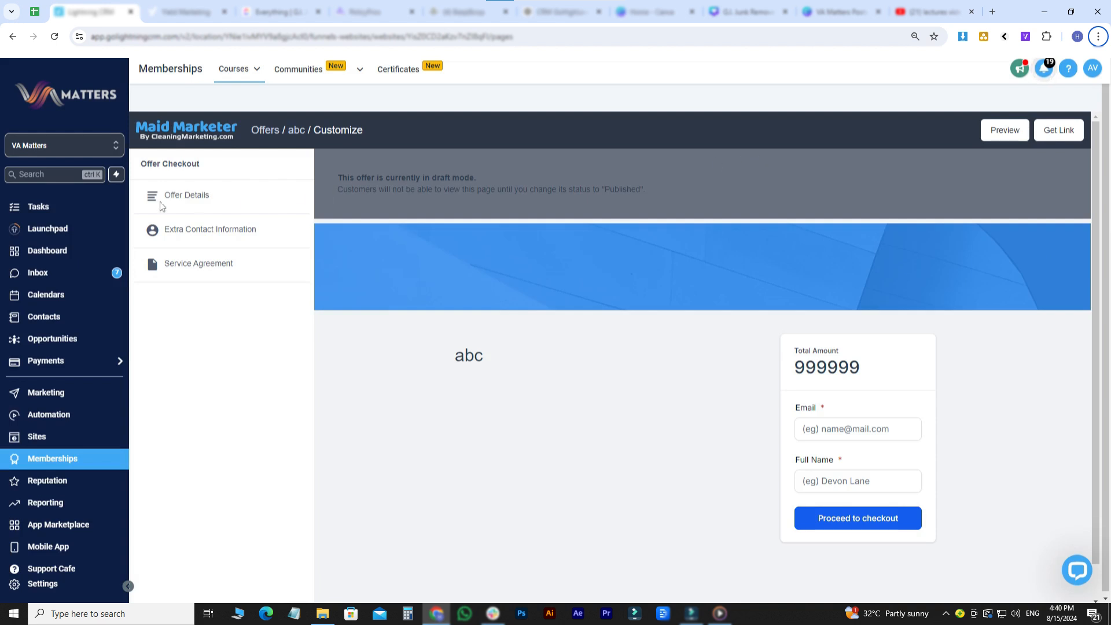
pyautogui.click(179, 200)
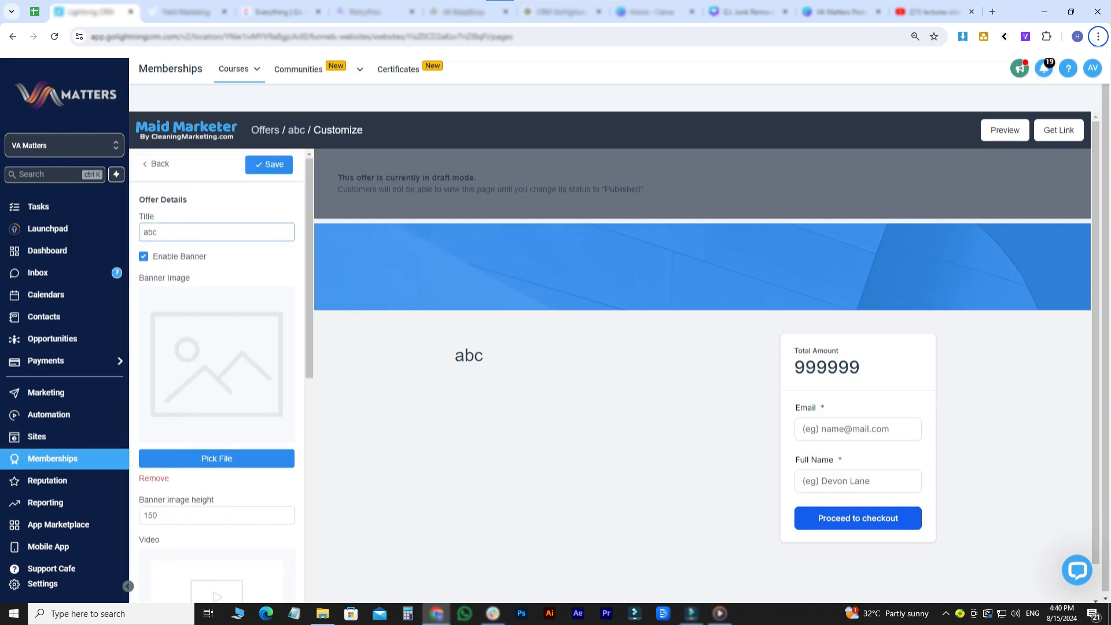
# - Examine the abc checkout page's banner, video, poster image, logo and checkout copy settings, and return to the offer checkout sections
pyautogui.scroll(-1, 213, 296)
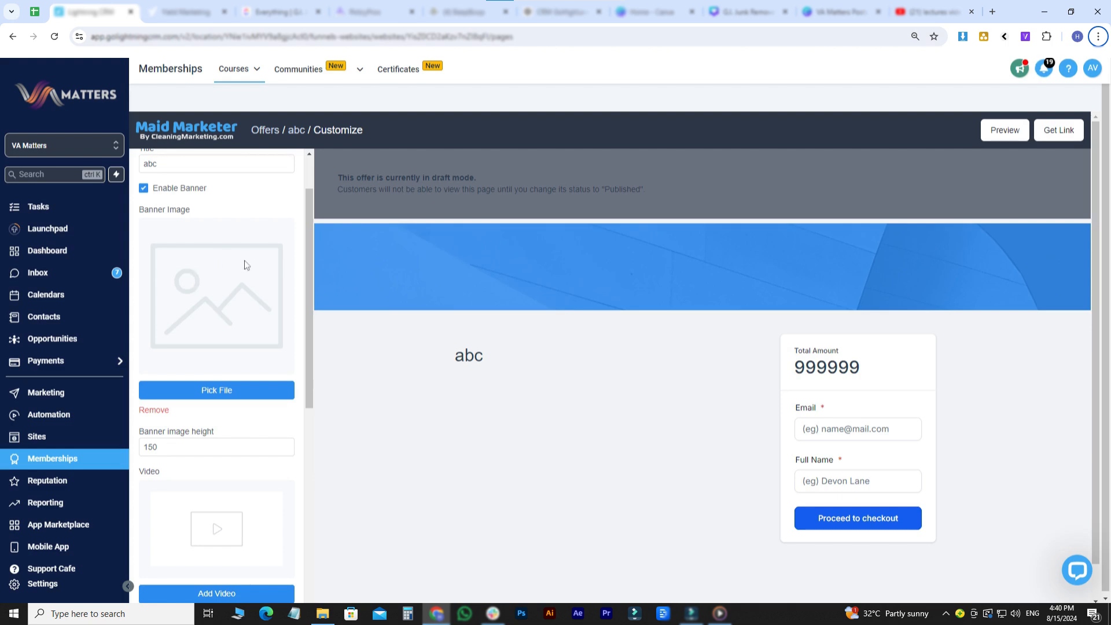
pyautogui.scroll(-2, 245, 265)
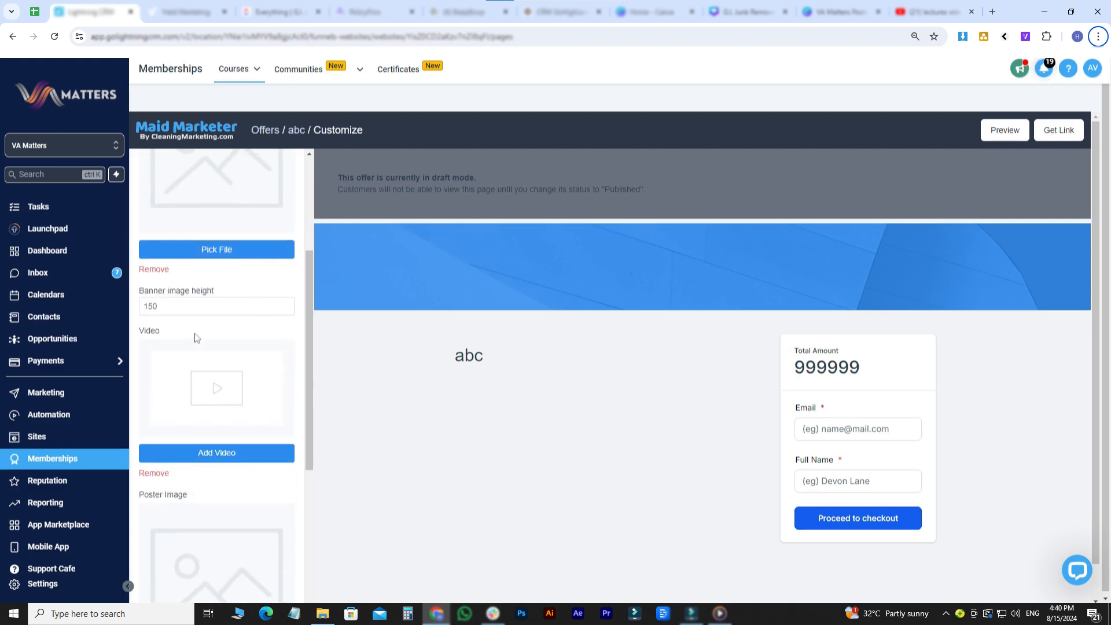
pyautogui.scroll(-1, 196, 337)
pyautogui.scroll(-2, 196, 362)
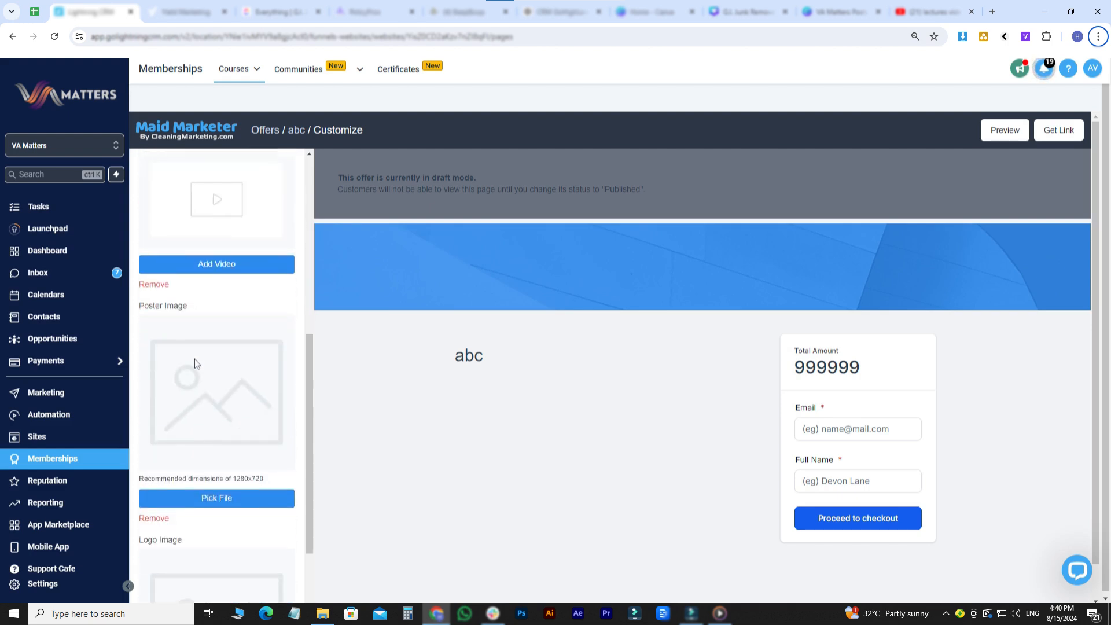
pyautogui.scroll(-3, 193, 405)
pyautogui.scroll(-1, 227, 440)
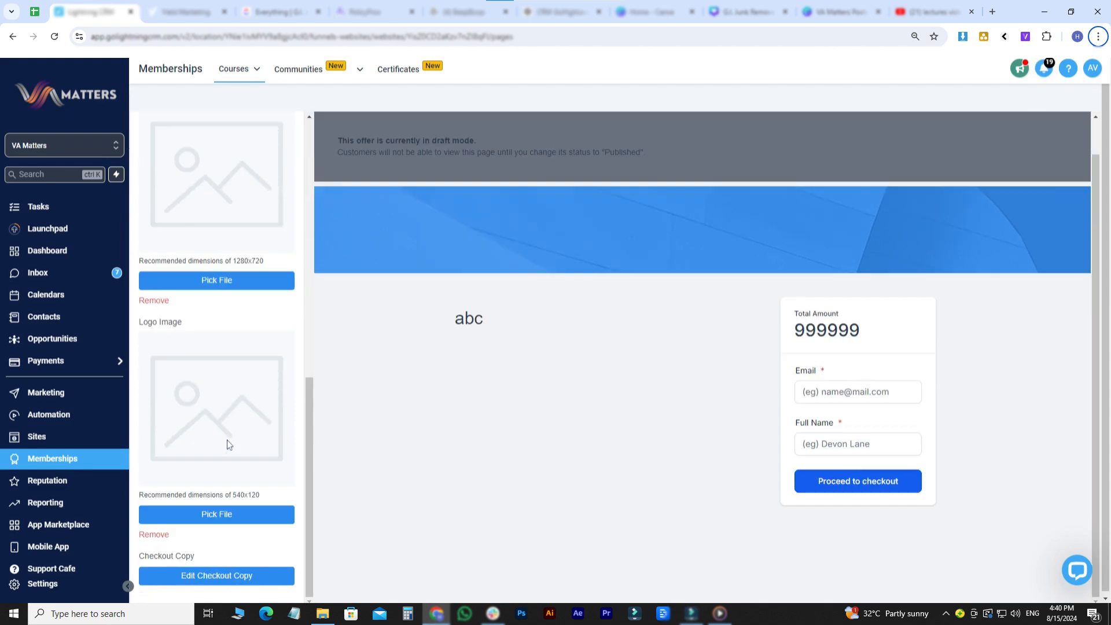
pyautogui.scroll(10, 236, 571)
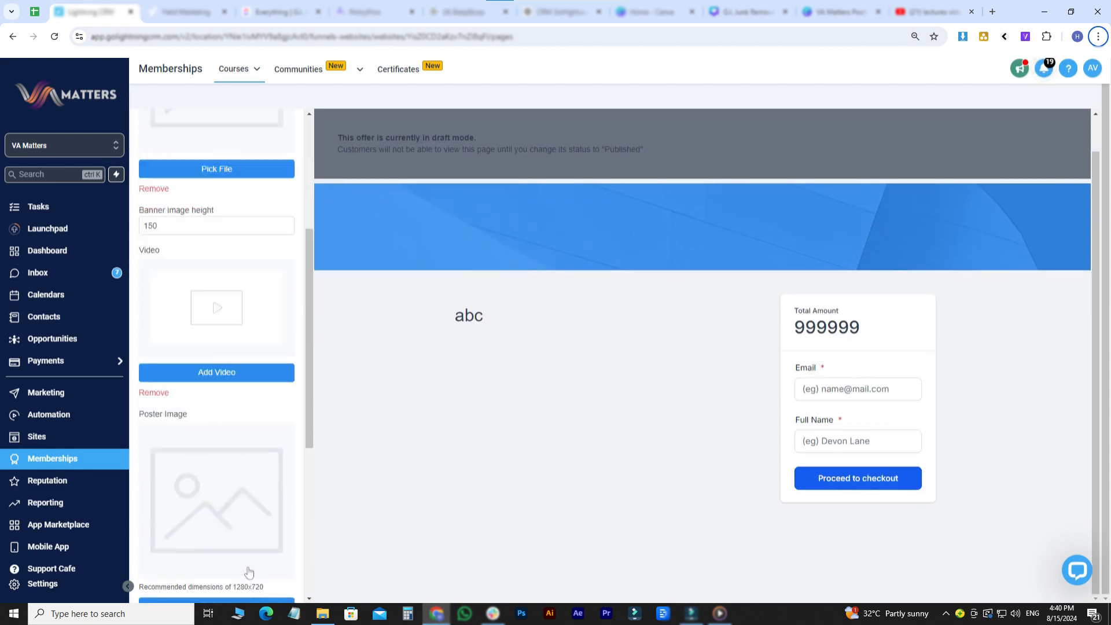
pyautogui.click(155, 128)
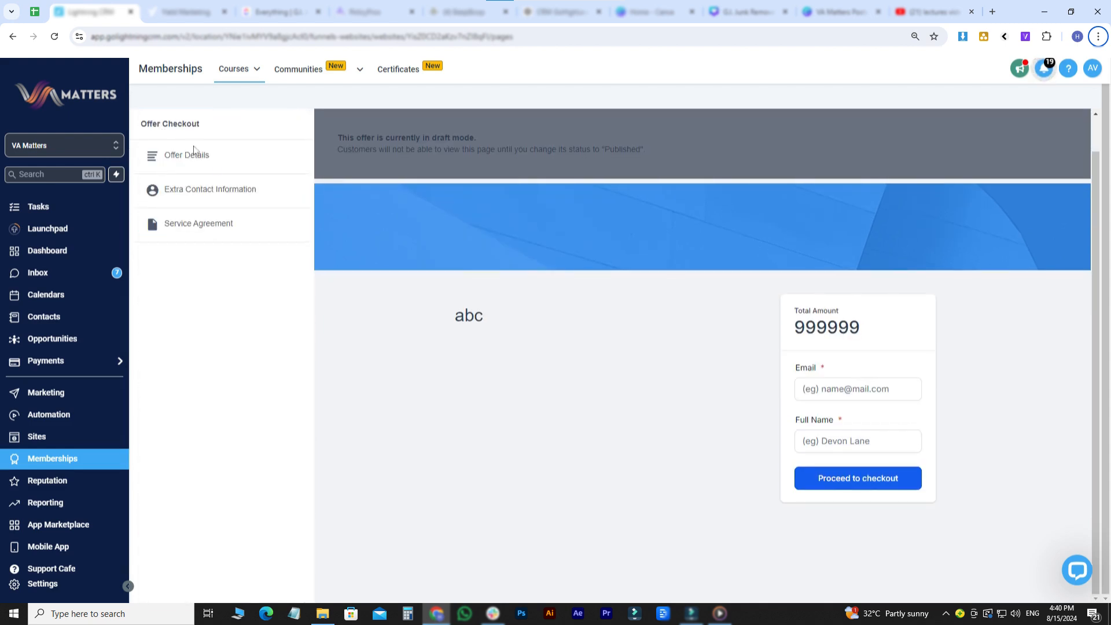
# - Try out the address and phone number collection options under extra contact information, leaving both disabled and unsaved
pyautogui.click(229, 190)
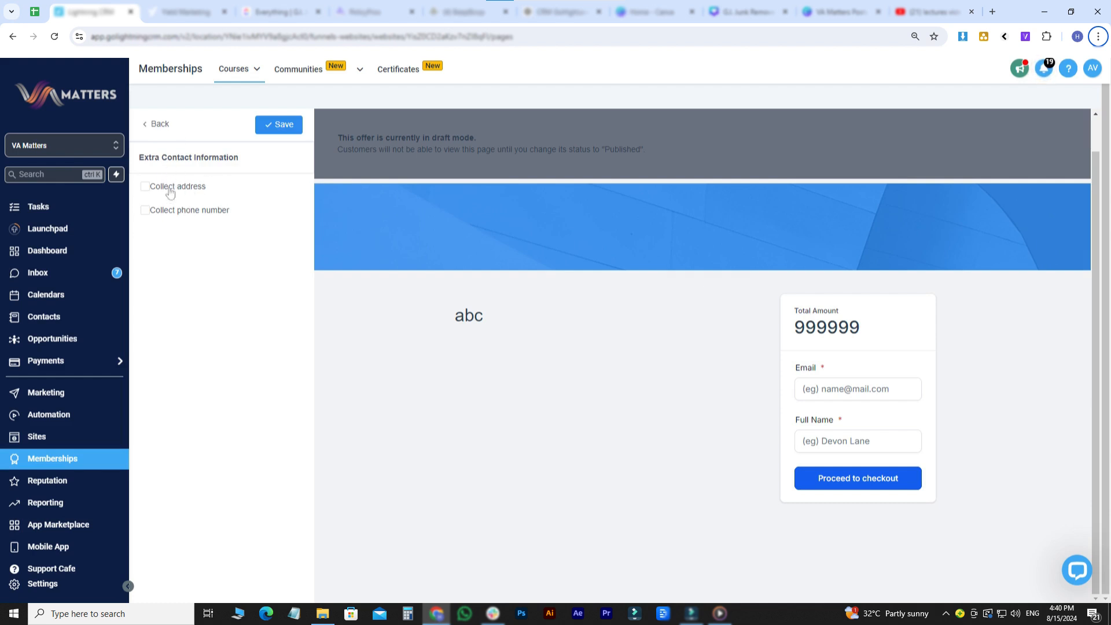
pyautogui.click(146, 186)
pyautogui.click(145, 211)
pyautogui.click(145, 186)
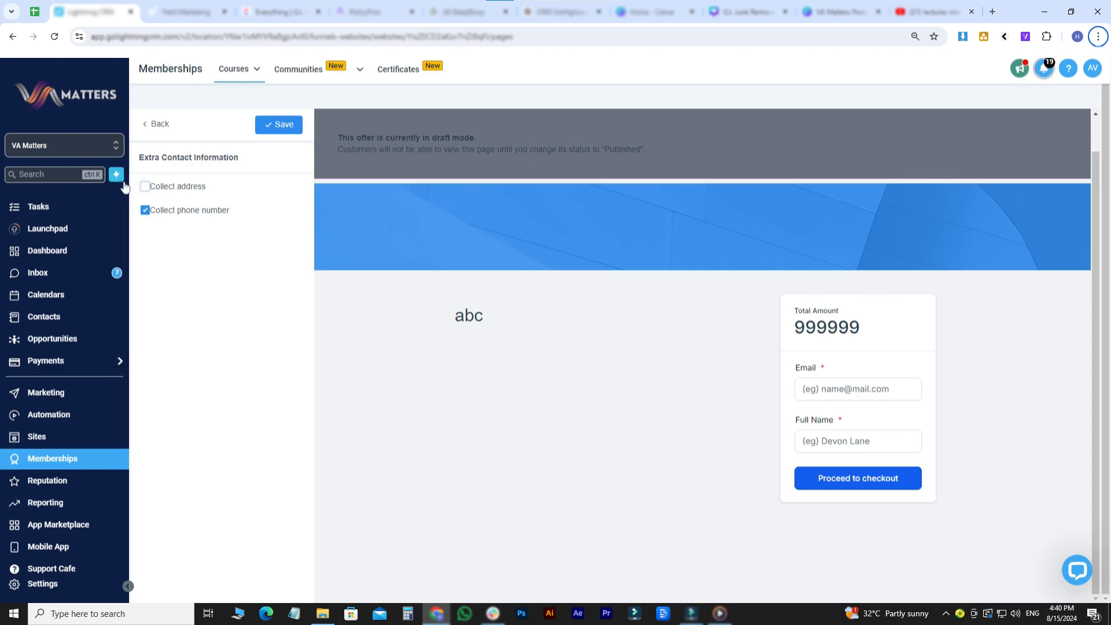
pyautogui.click(145, 211)
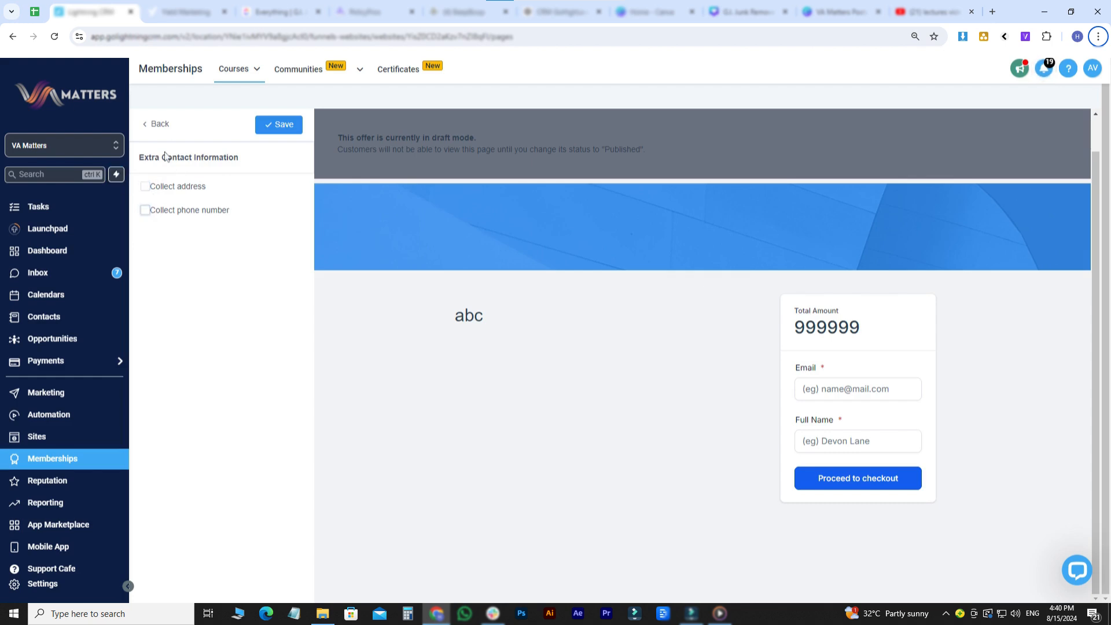
pyautogui.click(160, 128)
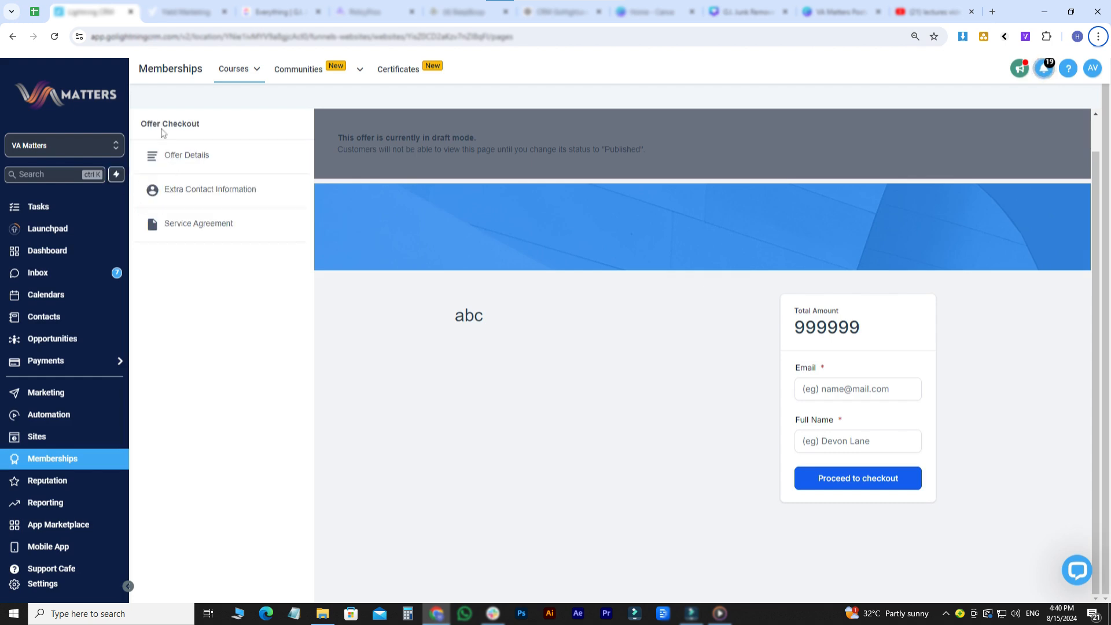
# - Review the service agreement options for the abc checkout page and return to the offer checkout sections without saving
pyautogui.click(198, 224)
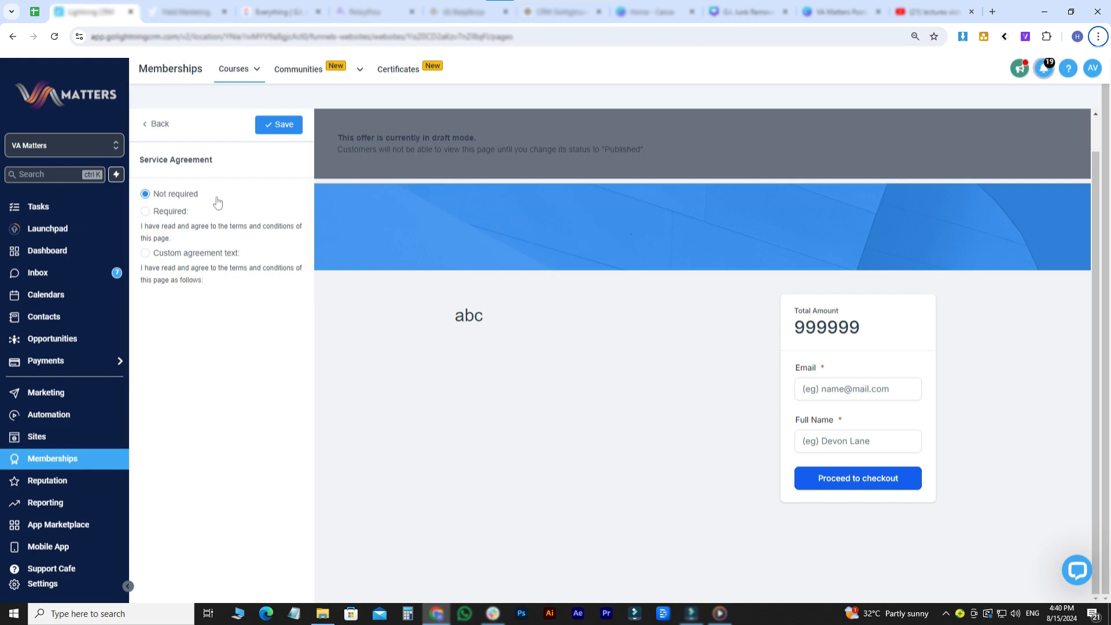
pyautogui.doubleClick(163, 125)
pyautogui.doubleClick(411, 150)
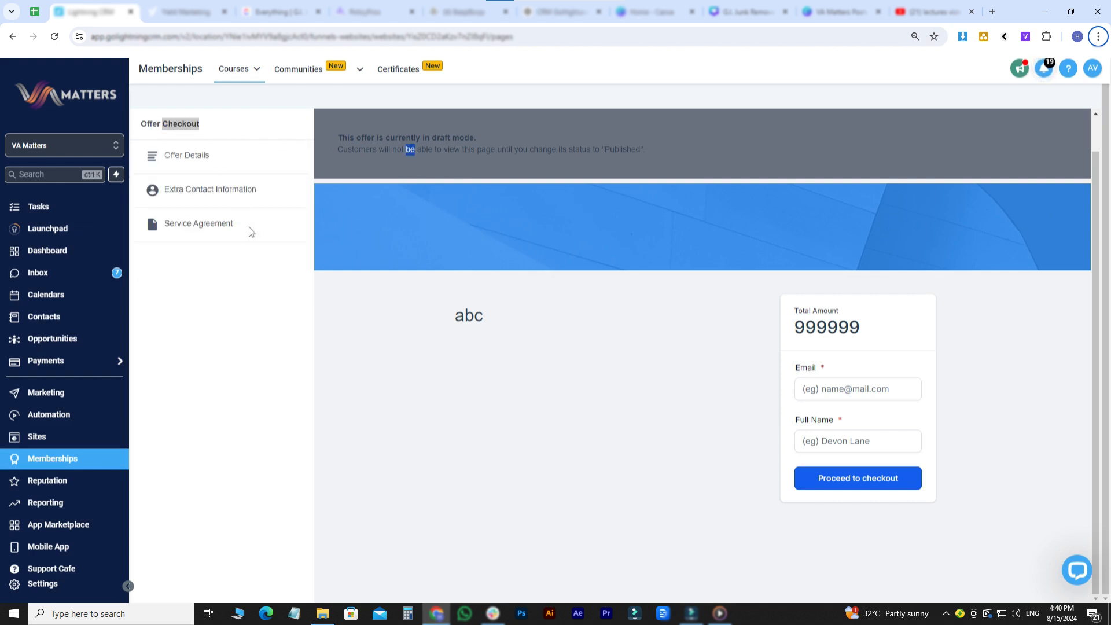
# - List all course offers and inspect the abc offer's status choices and additional actions without changing anything
pyautogui.click(257, 70)
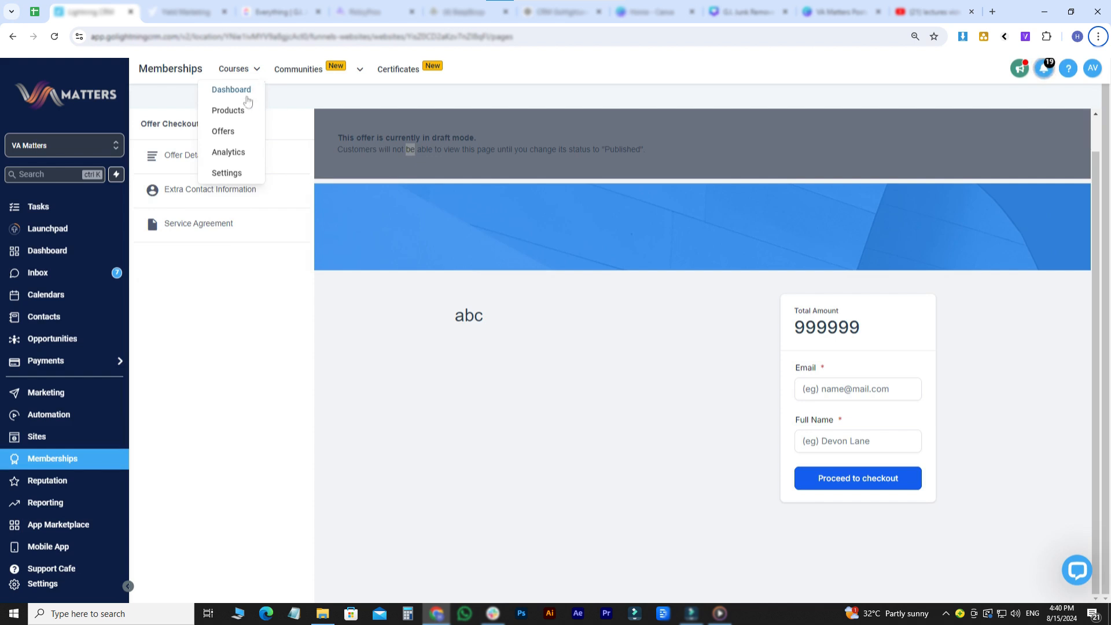
pyautogui.click(233, 133)
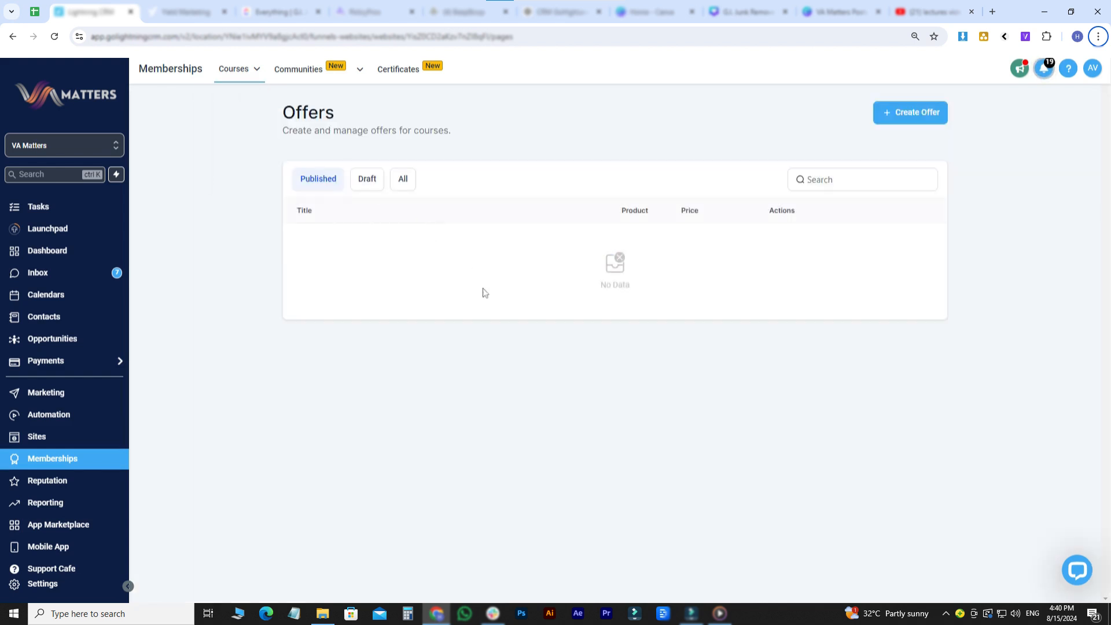
pyautogui.click(407, 182)
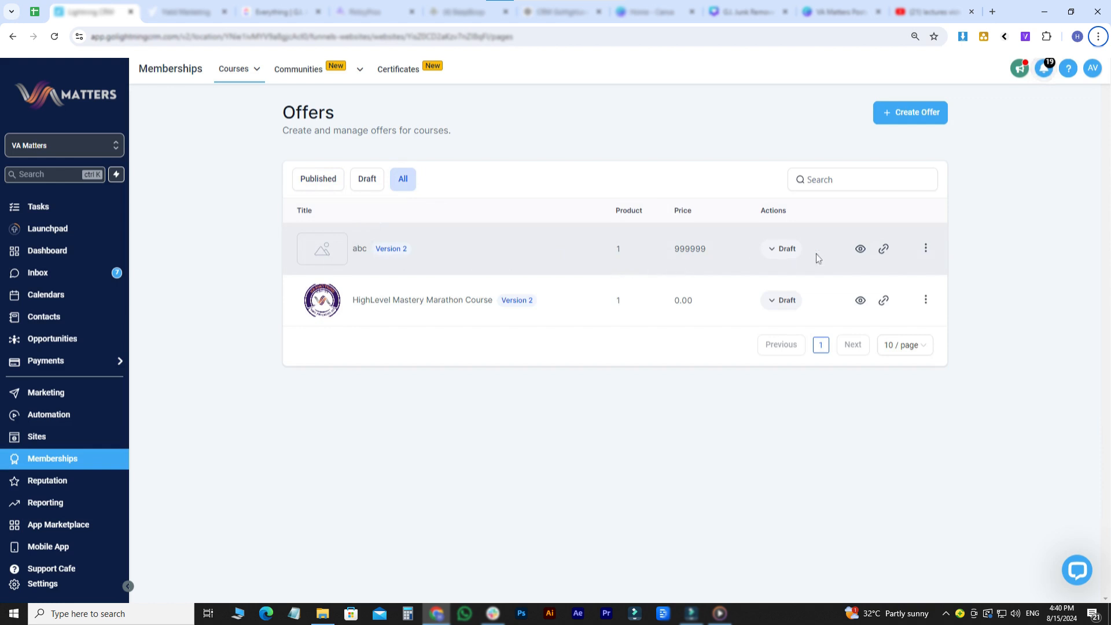
pyautogui.click(785, 253)
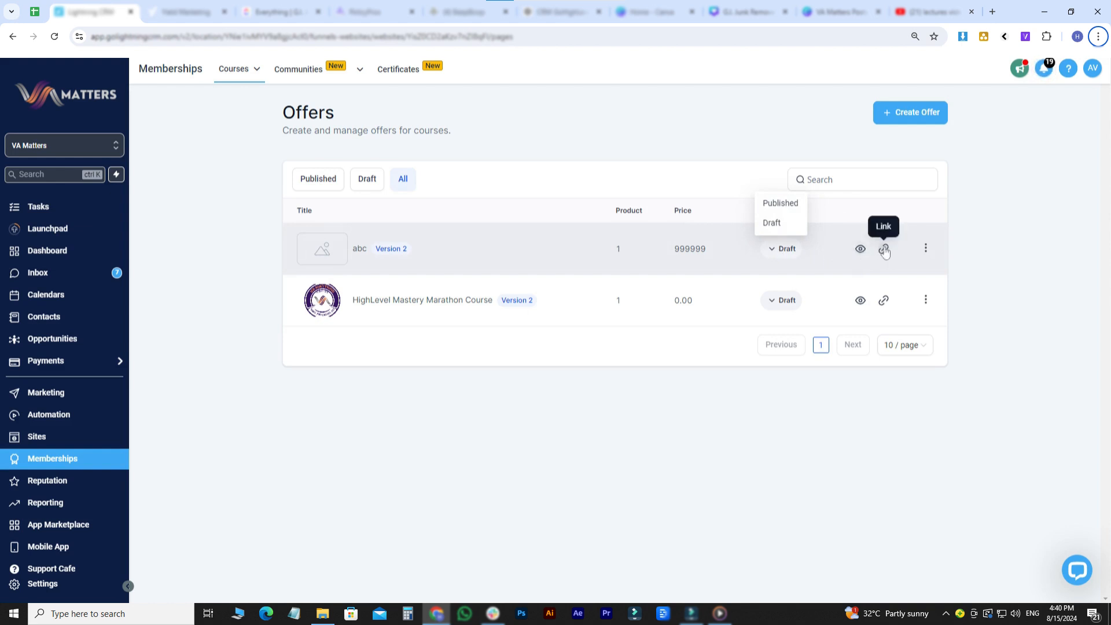
pyautogui.click(926, 253)
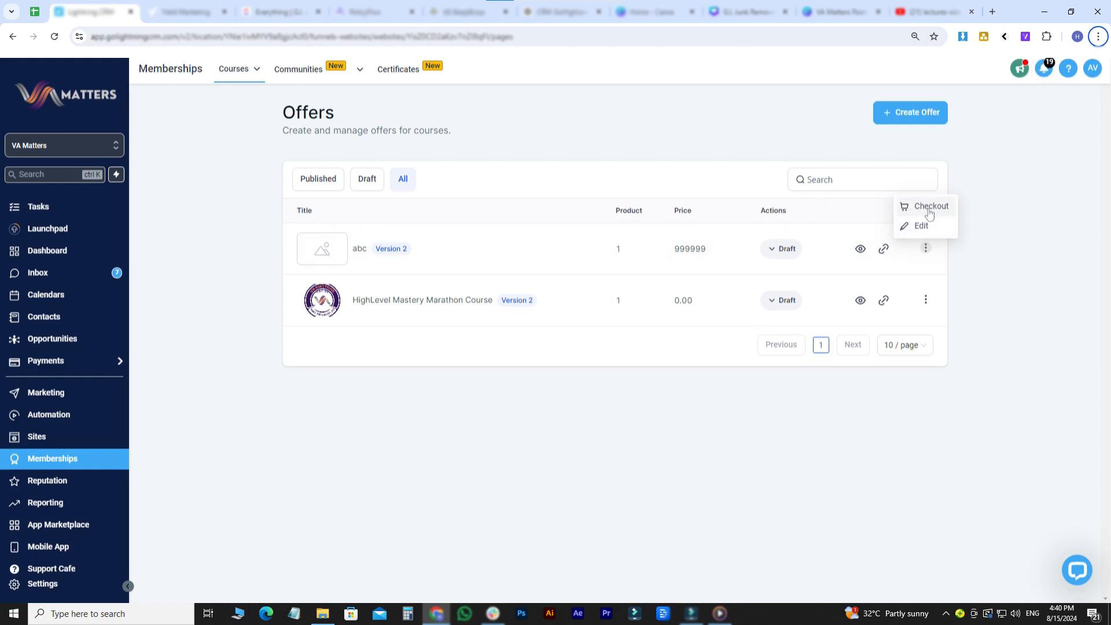
pyautogui.click(1055, 391)
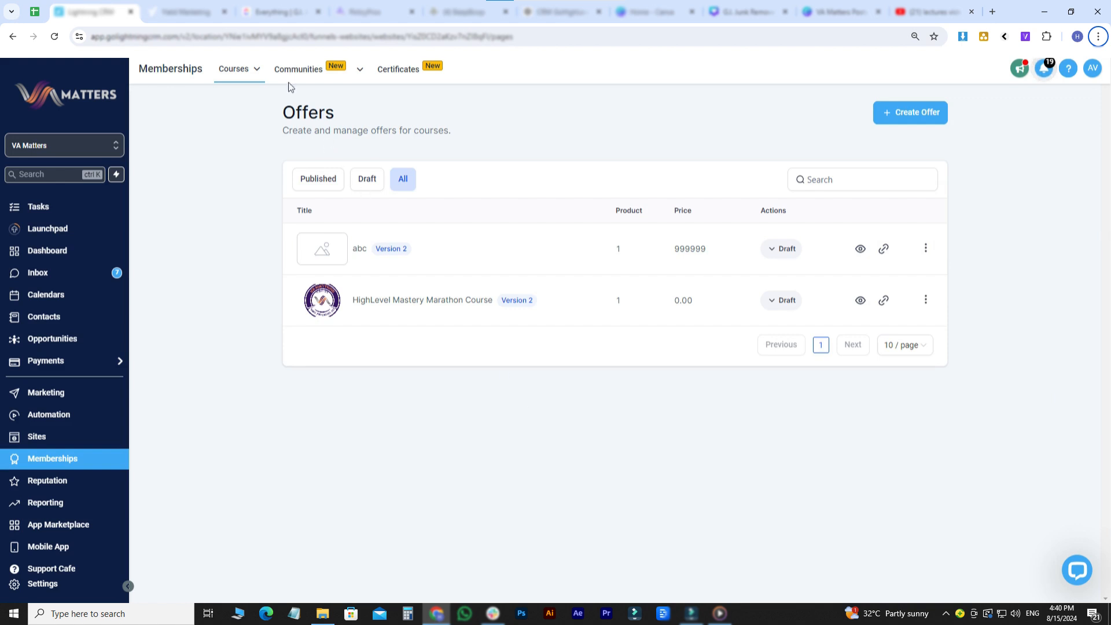
# - View the available course analytics reports and open the course settings overview
pyautogui.moveTo(254, 70)
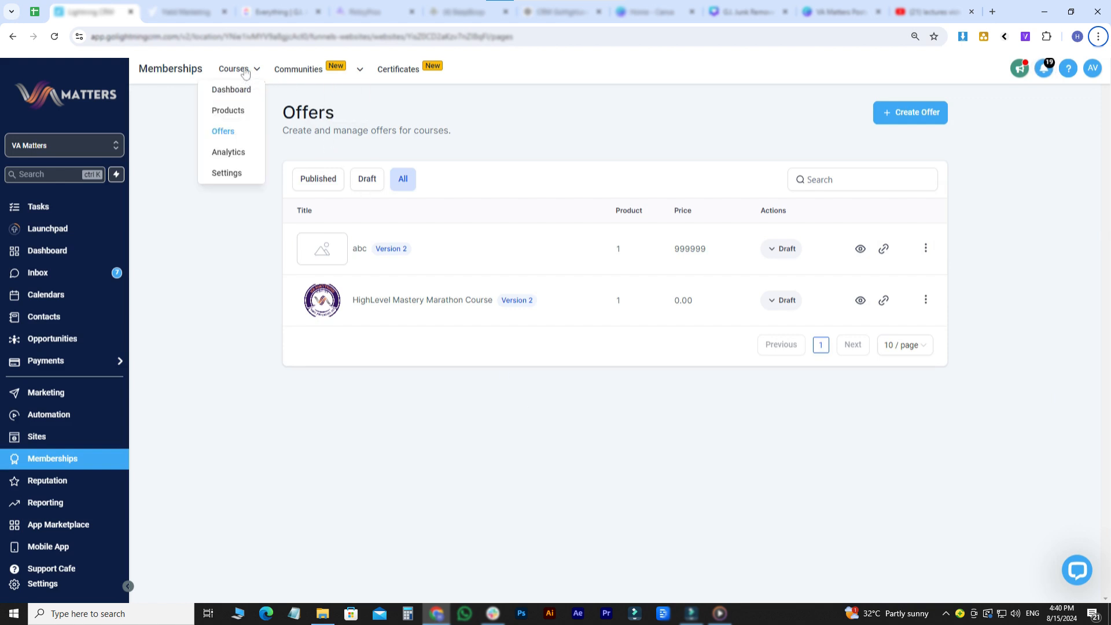
pyautogui.click(224, 152)
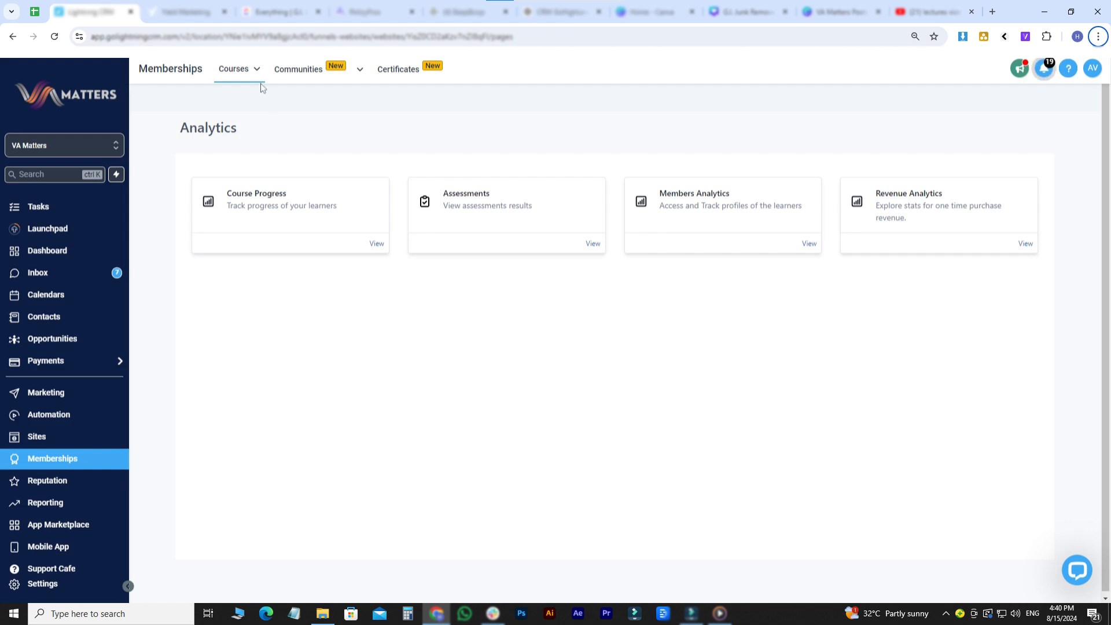
pyautogui.moveTo(258, 79)
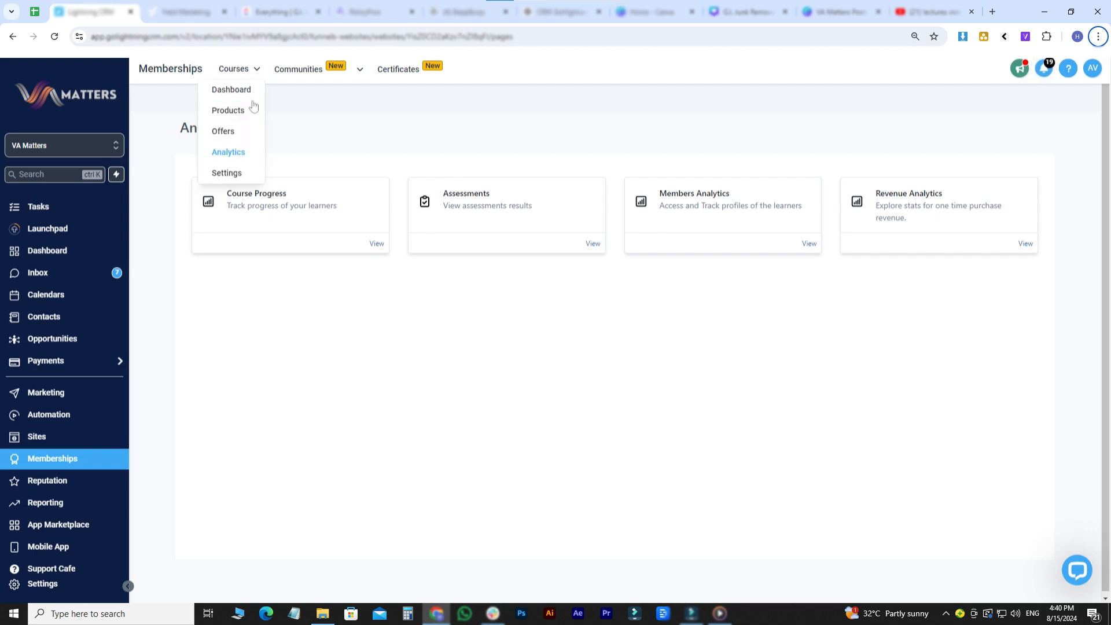
pyautogui.click(245, 172)
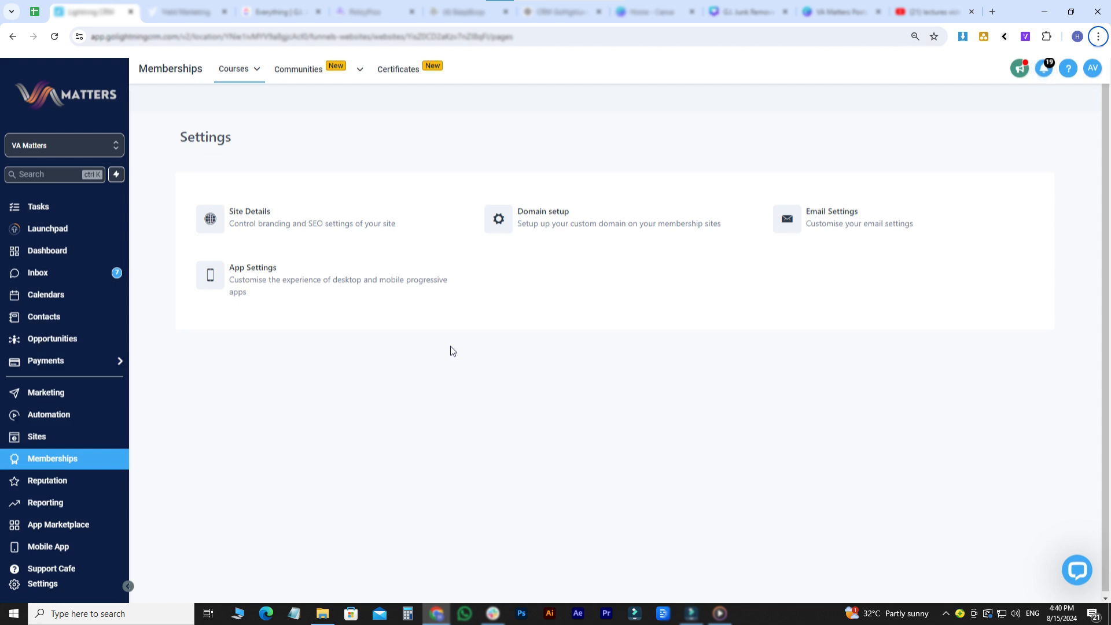
# - Open the membership site details and review the site info, branding and builder settings
pyautogui.click(265, 218)
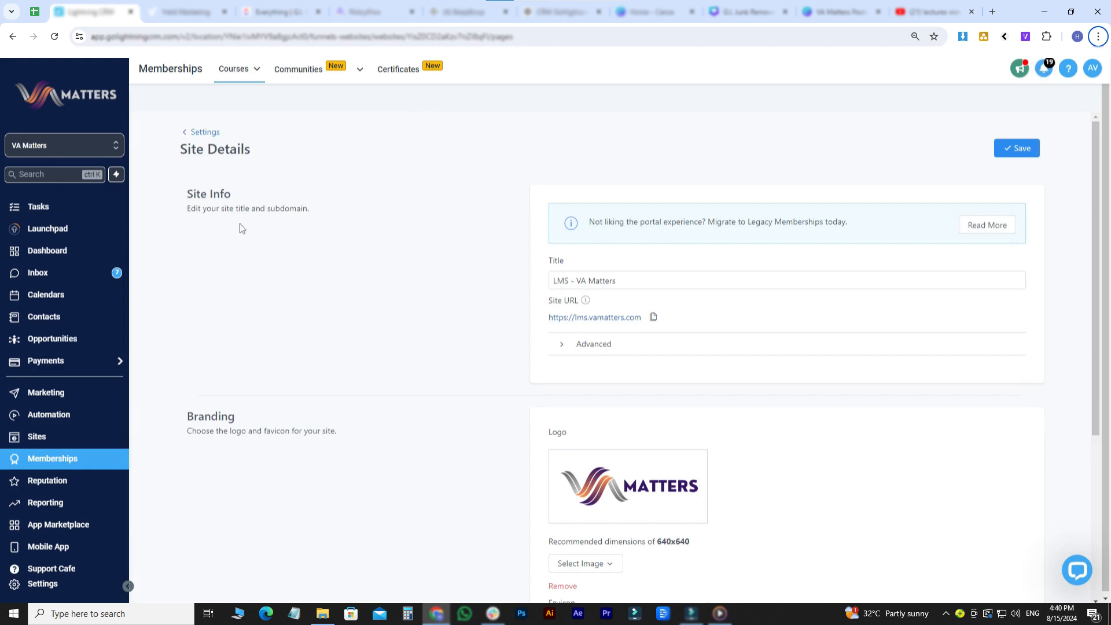
pyautogui.scroll(-4, 238, 223)
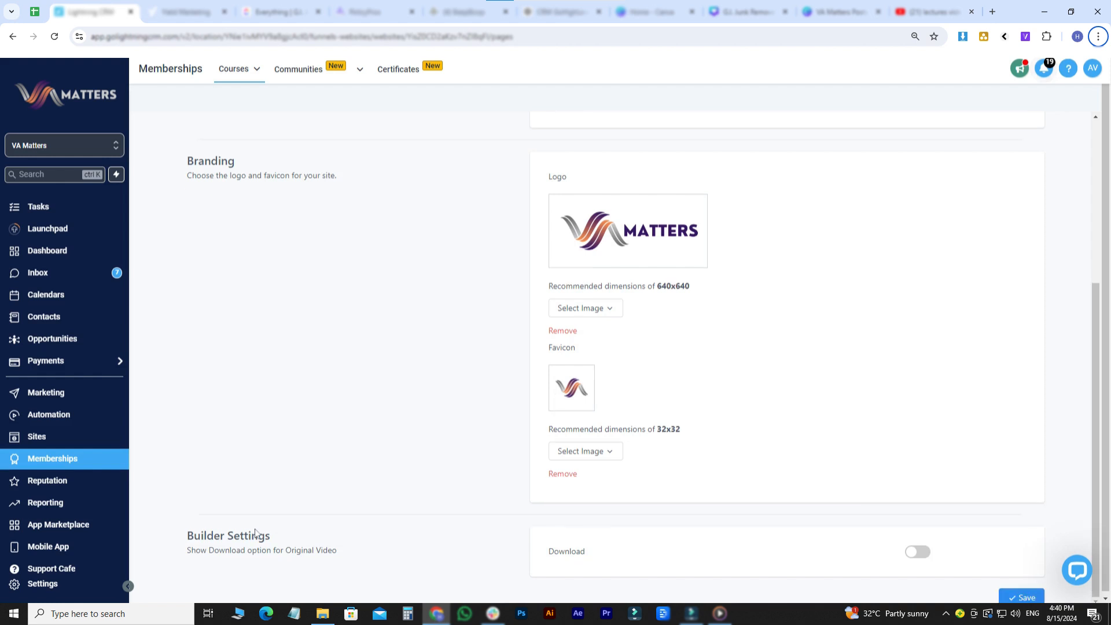
pyautogui.scroll(4, 340, 302)
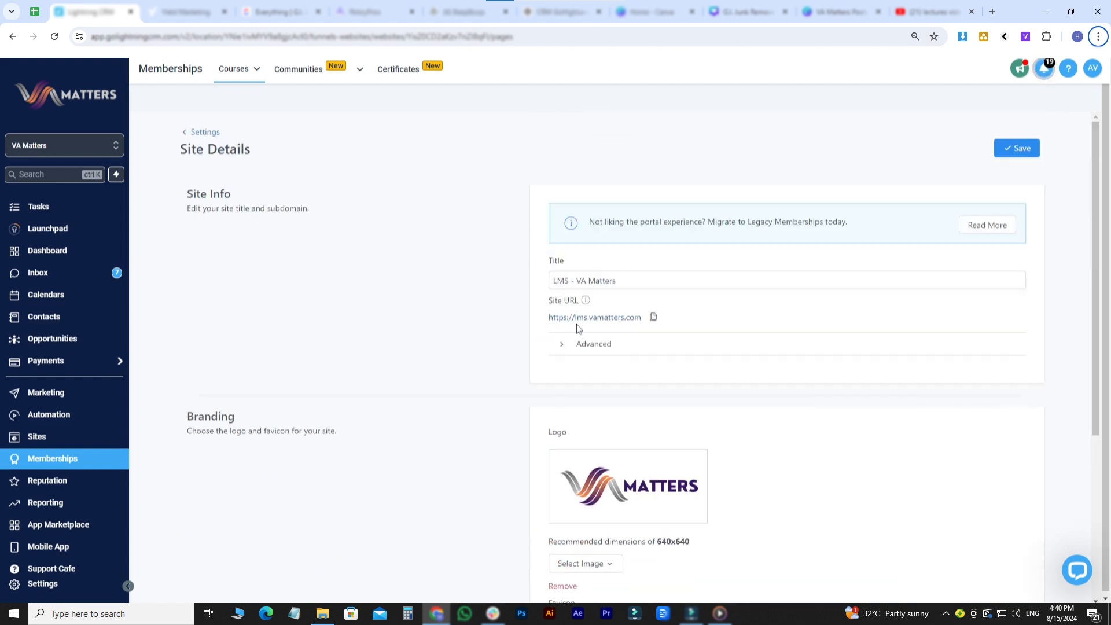
# - Expand the site's advanced settings, examine the custom code, tracking code, branding and video download options, and return to the settings overview
pyautogui.click(590, 349)
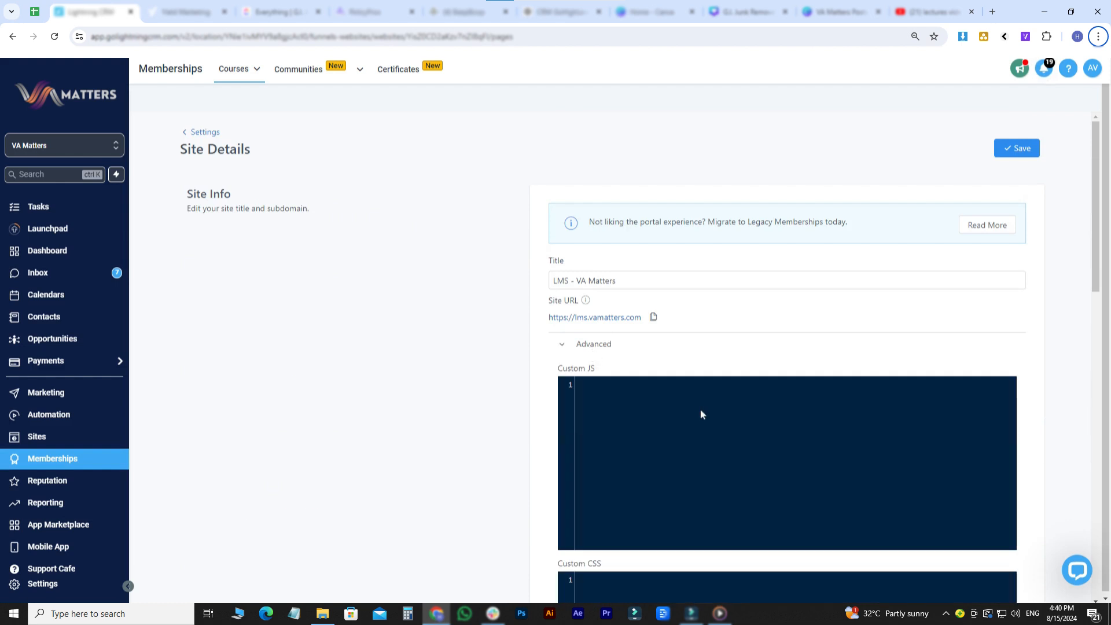
pyautogui.scroll(-3, 701, 414)
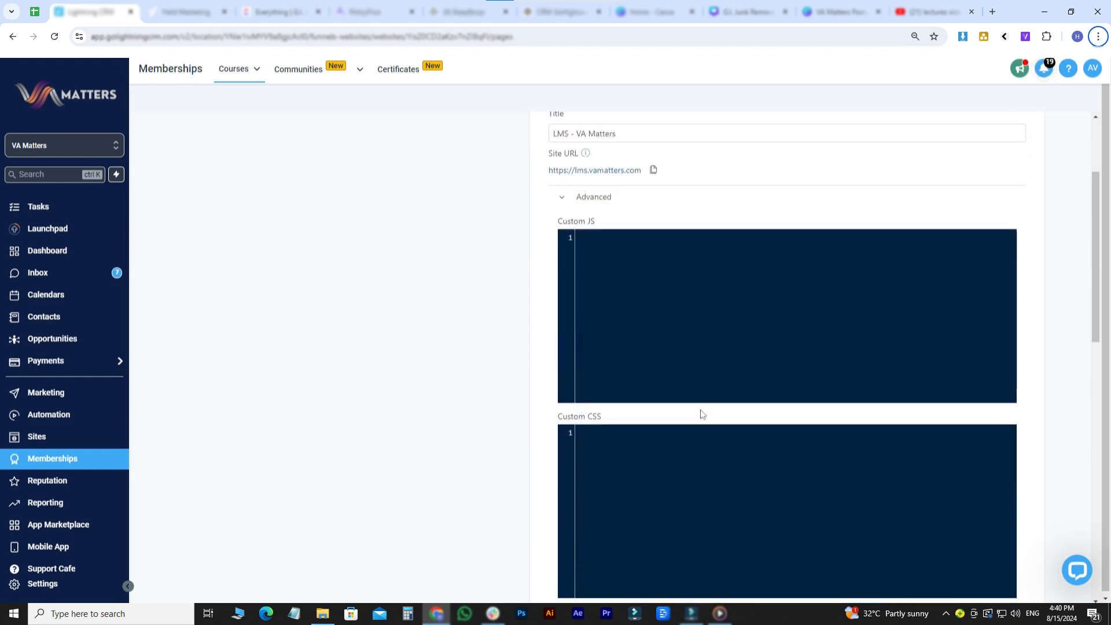
pyautogui.scroll(-5, 714, 379)
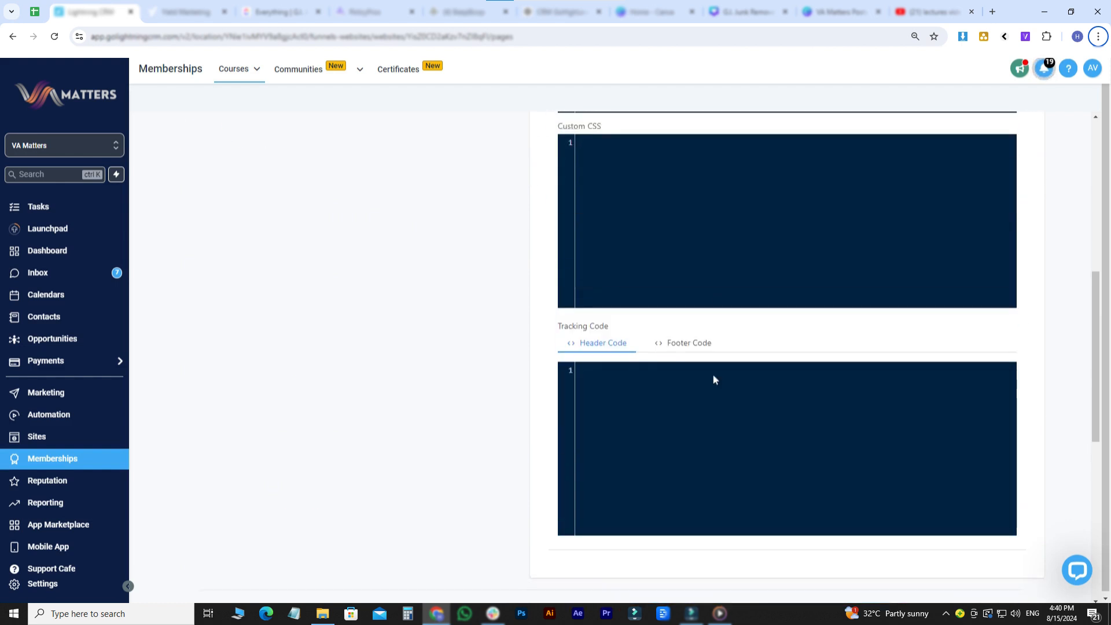
pyautogui.scroll(-8, 714, 379)
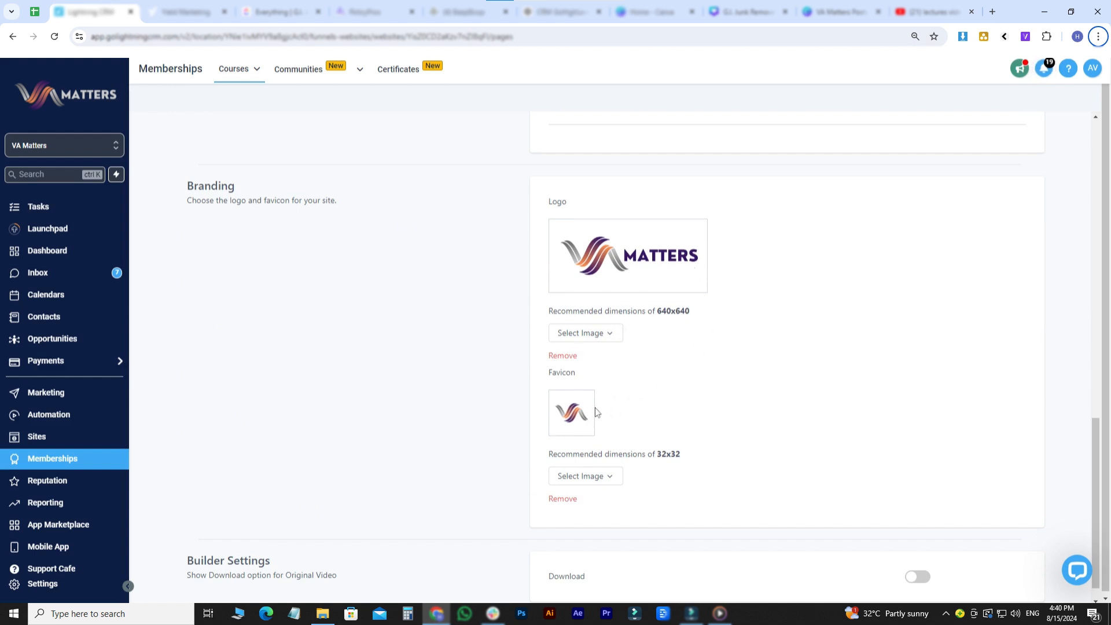
pyautogui.scroll(-1, 502, 467)
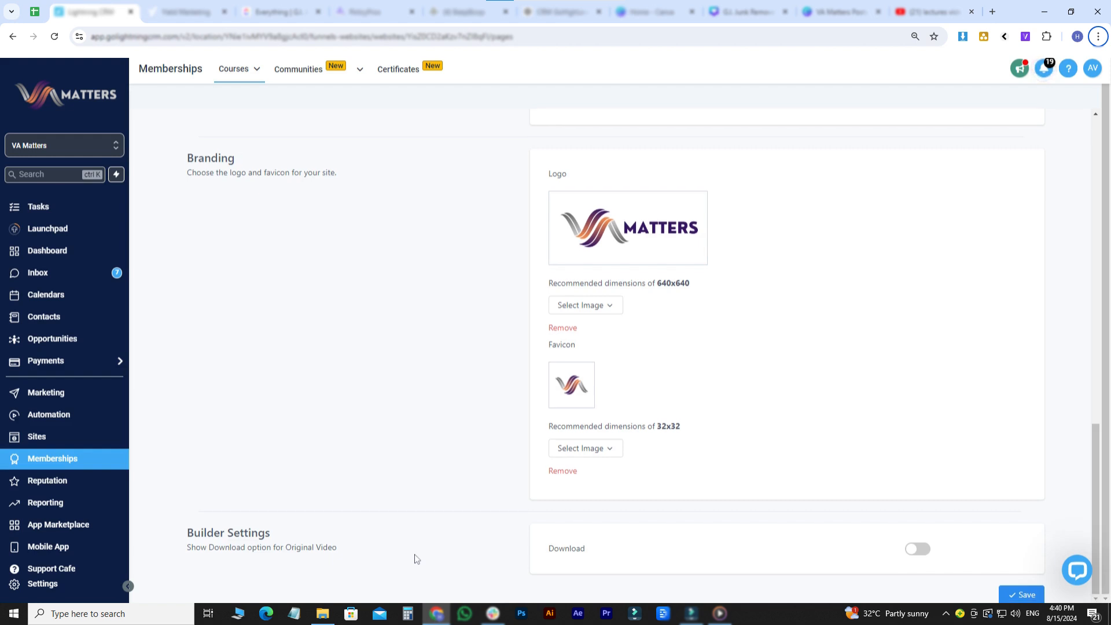
pyautogui.scroll(6, 813, 439)
pyautogui.scroll(-6, 812, 440)
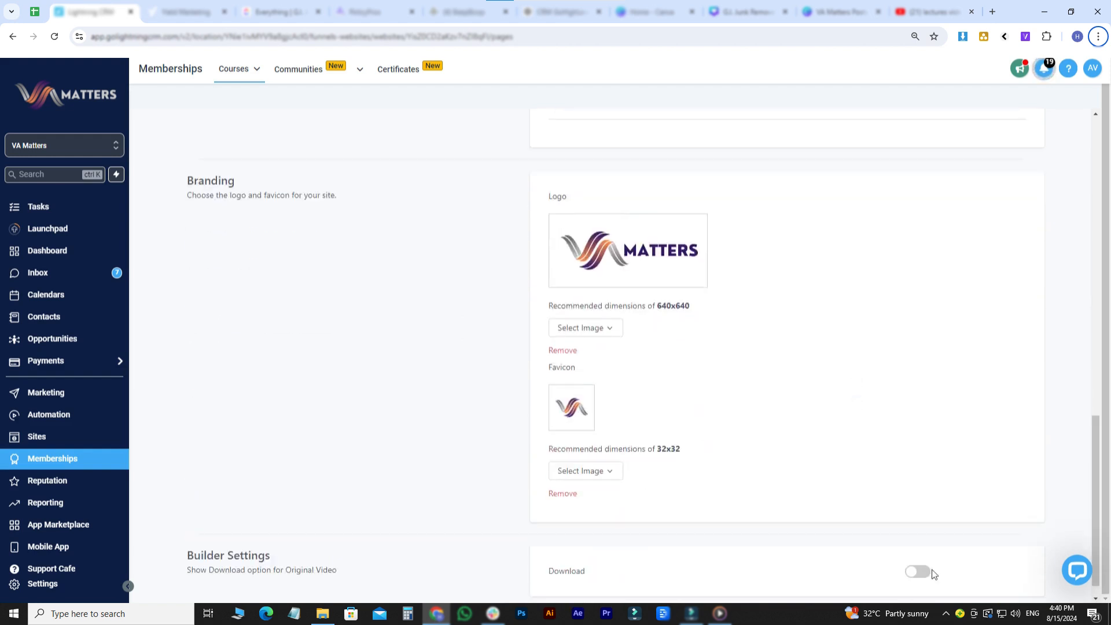
pyautogui.scroll(-1, 1004, 504)
pyautogui.scroll(8, 504, 251)
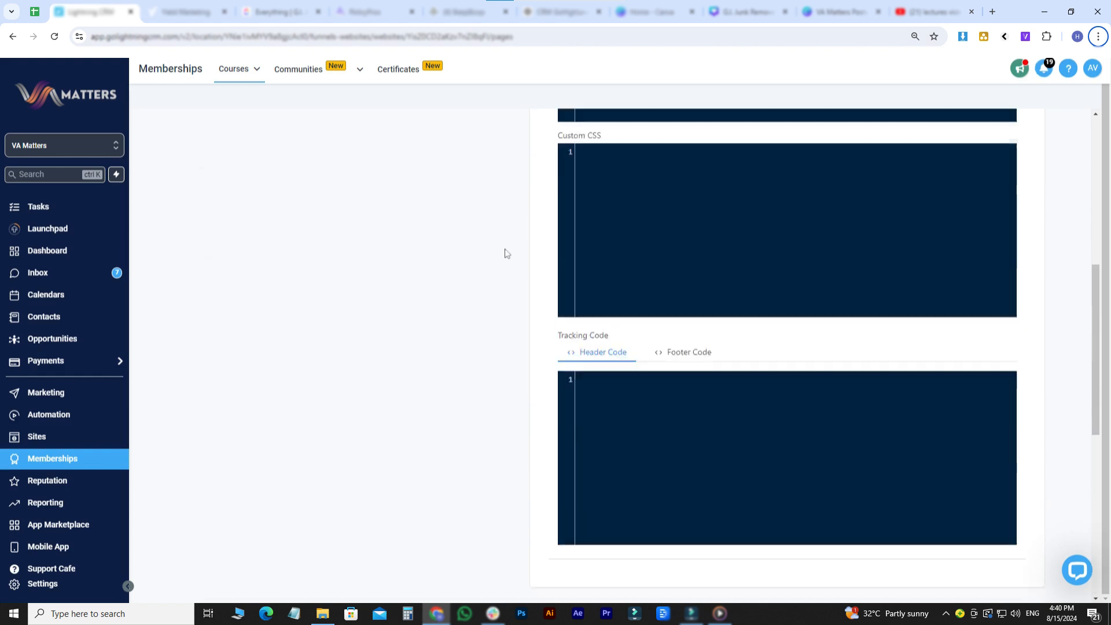
pyautogui.scroll(7, 297, 164)
pyautogui.click(203, 134)
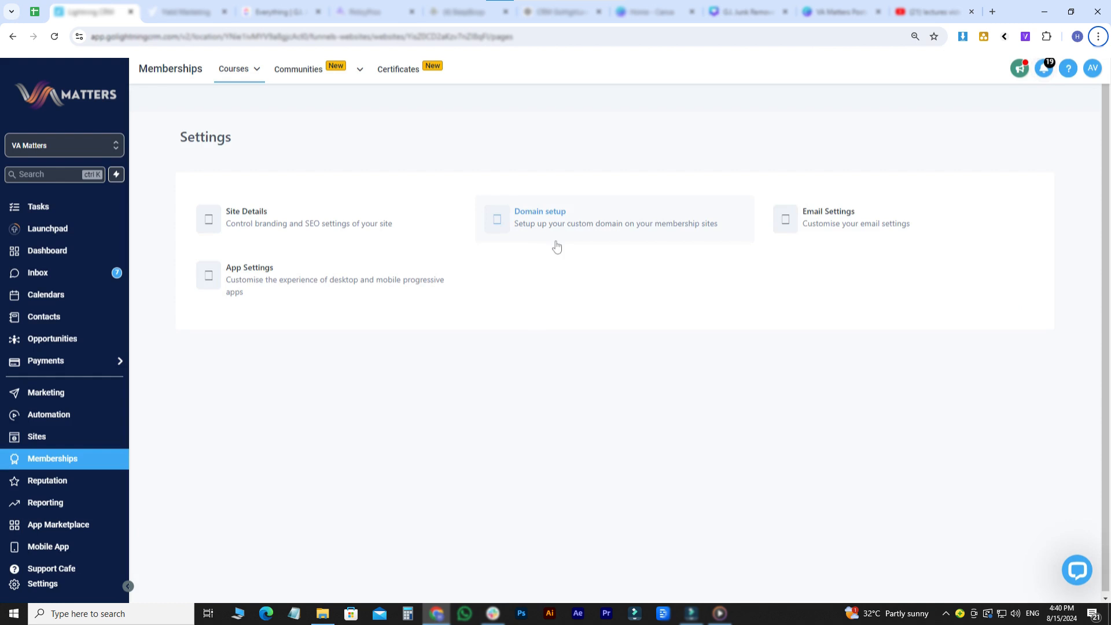
# - Inspect the subdomain, custom domain and DNS record settings in the domain setup, and return to the client portal settings
pyautogui.click(530, 226)
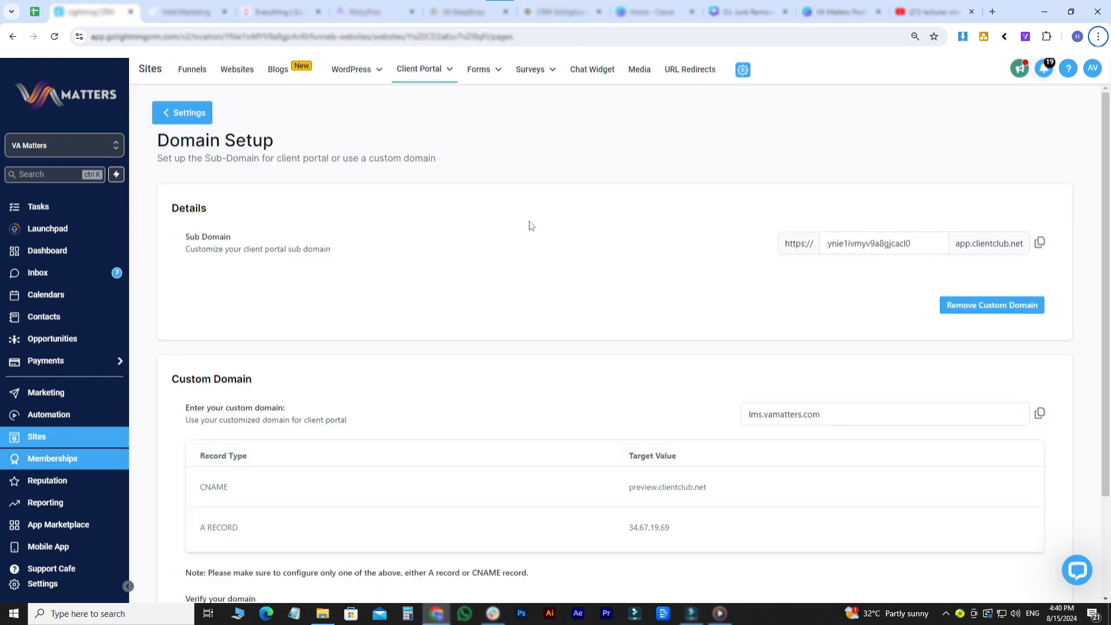
pyautogui.click(742, 414)
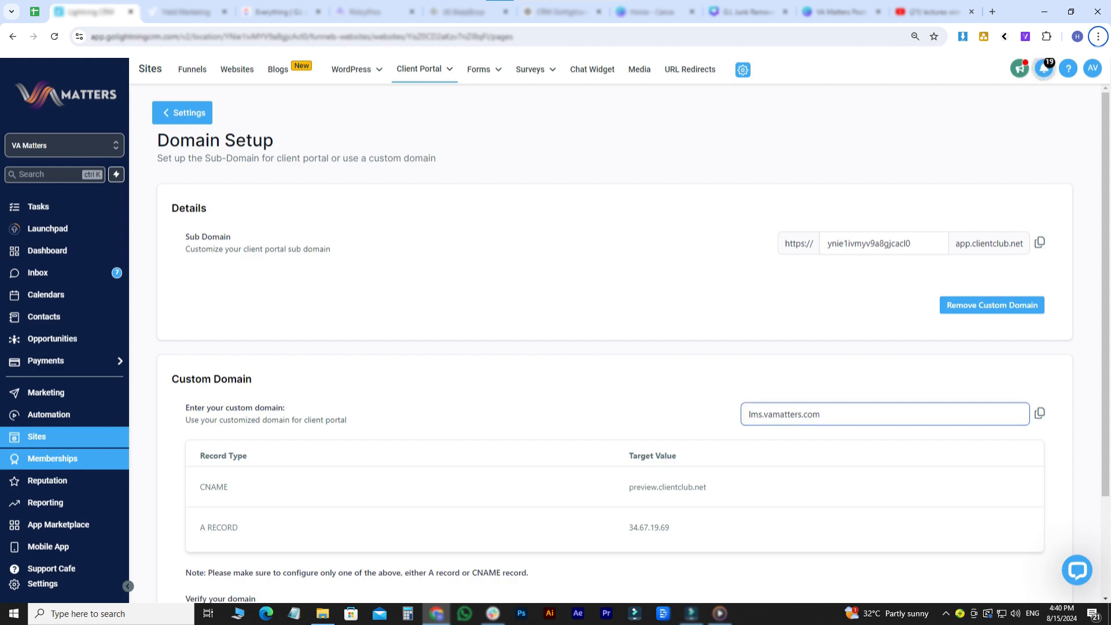
pyautogui.click(211, 115)
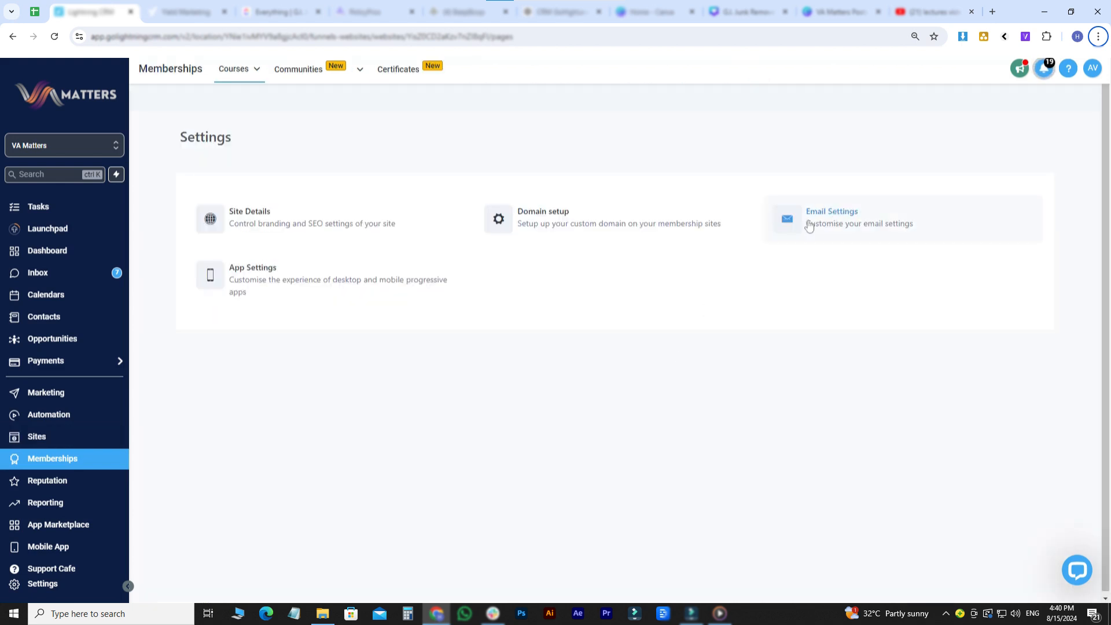
# - Open the membership email settings and review the template choices for the welcome and drip emails
pyautogui.click(808, 225)
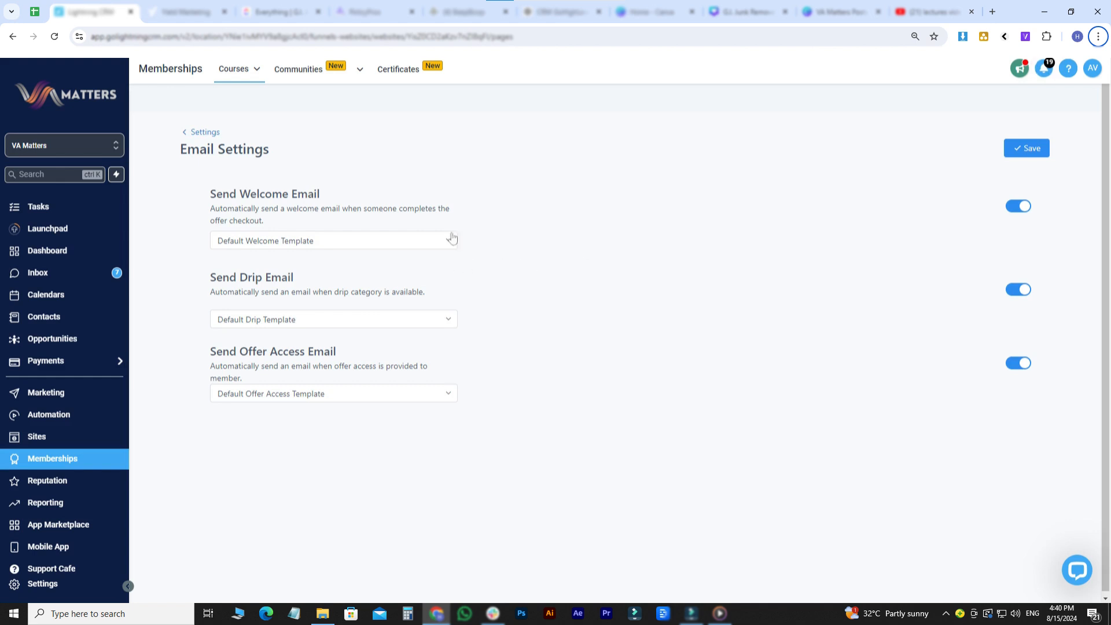
pyautogui.click(365, 240)
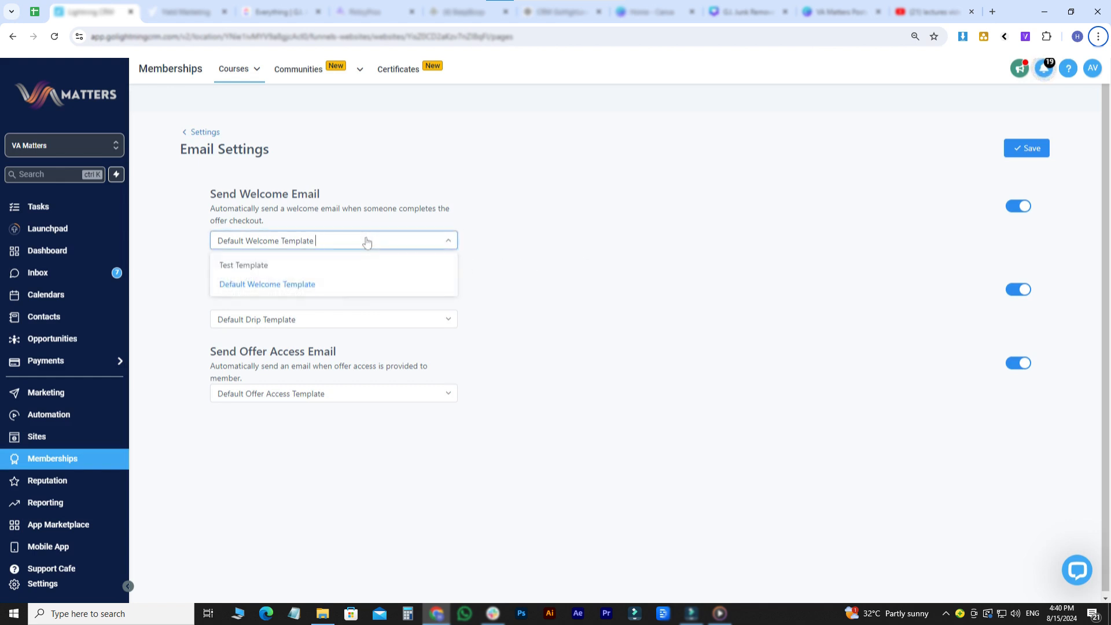
pyautogui.click(570, 261)
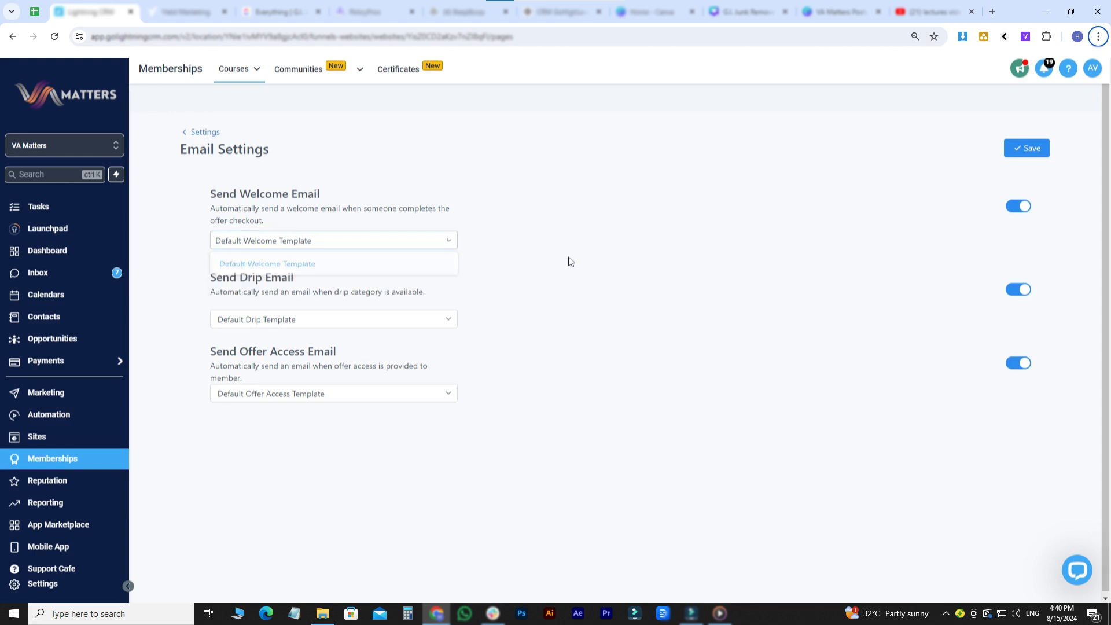
pyautogui.click(1018, 206)
pyautogui.click(1018, 206)
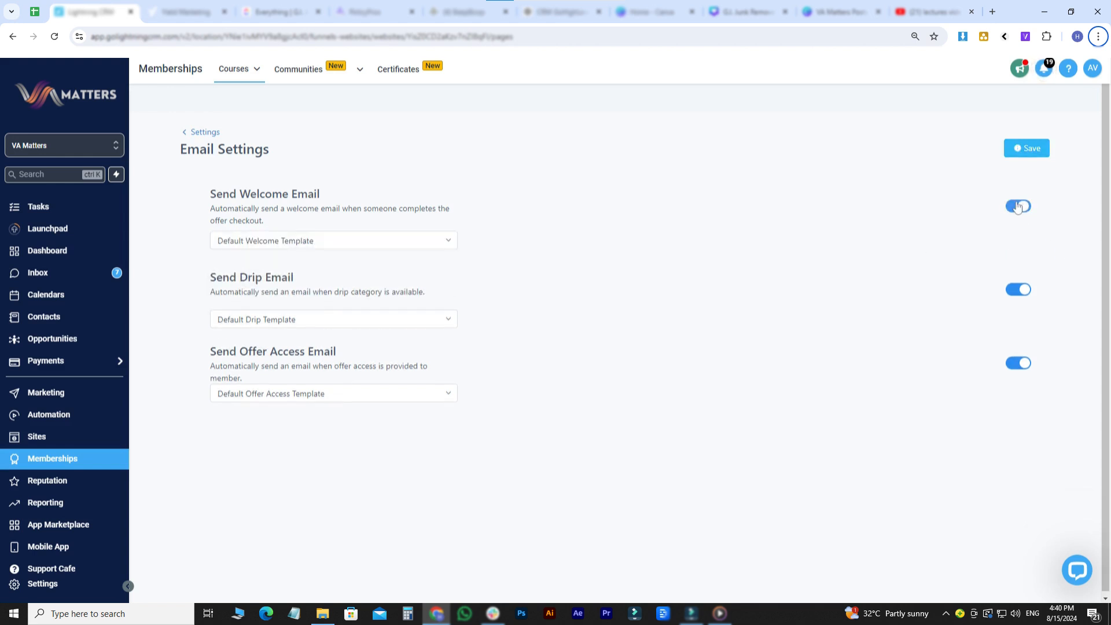
pyautogui.click(357, 316)
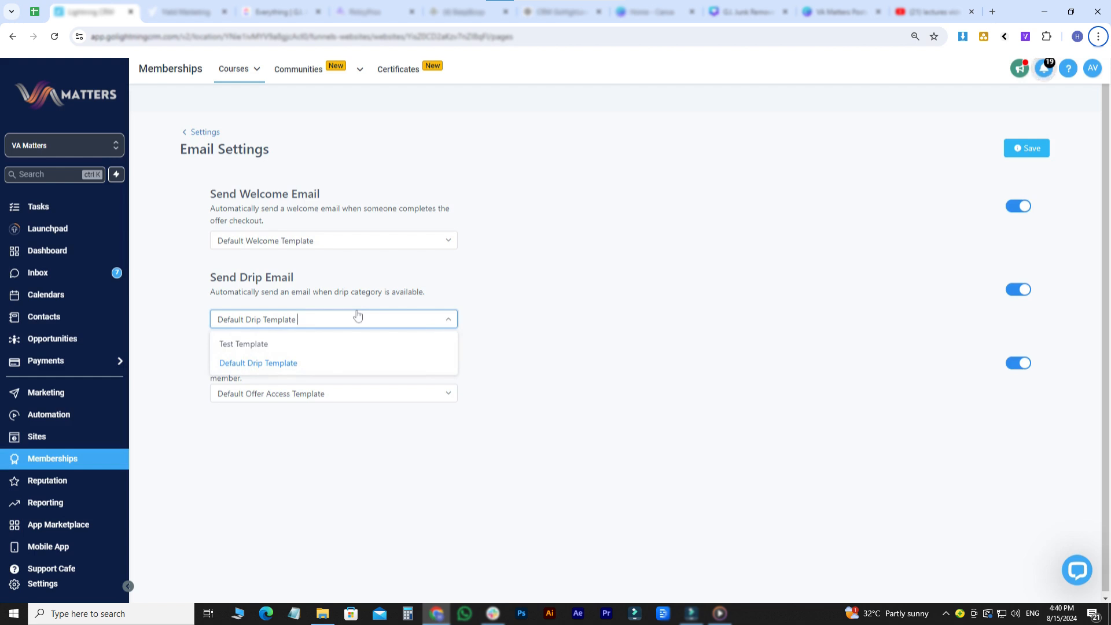
pyautogui.click(1018, 301)
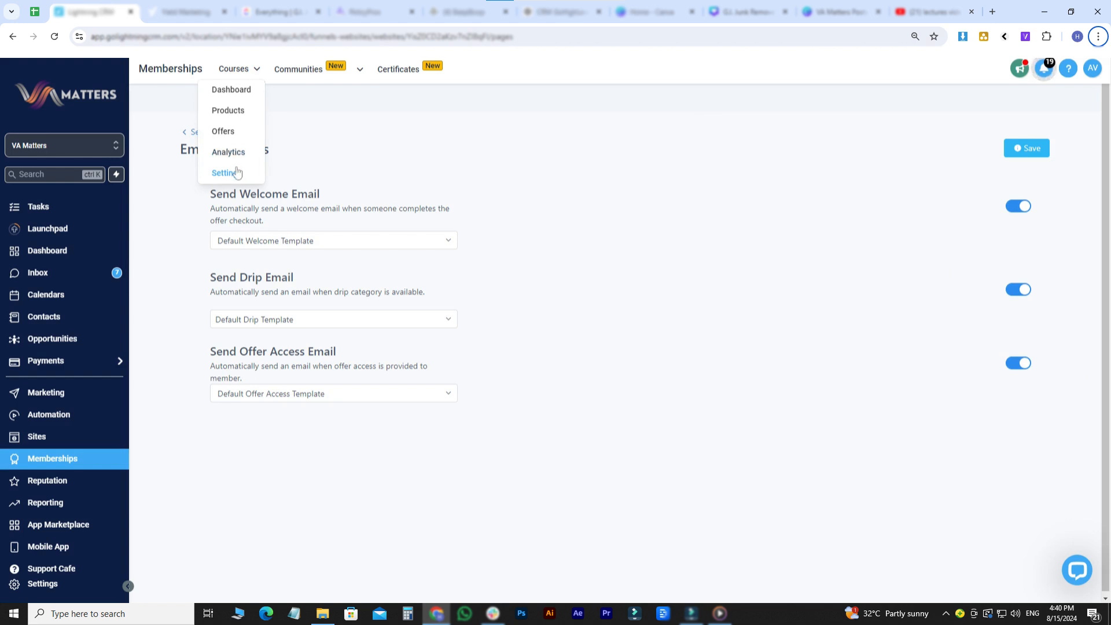
# - Open the membership app settings and examine the app details, app icon, color palette and PWA options
pyautogui.moveTo(258, 71)
pyautogui.click(230, 170)
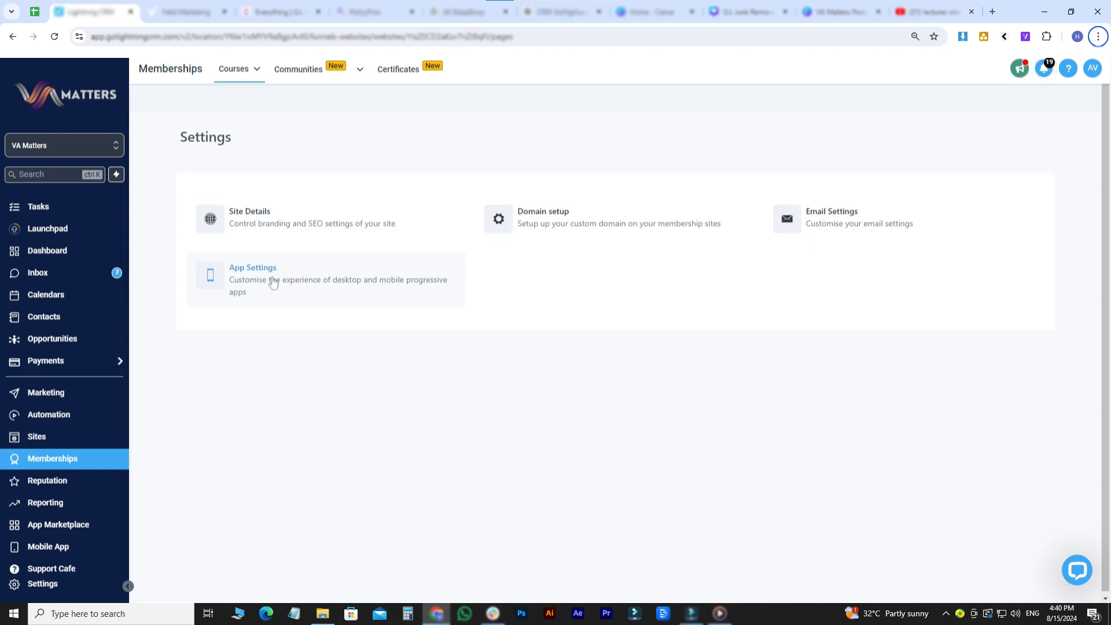
pyautogui.click(273, 283)
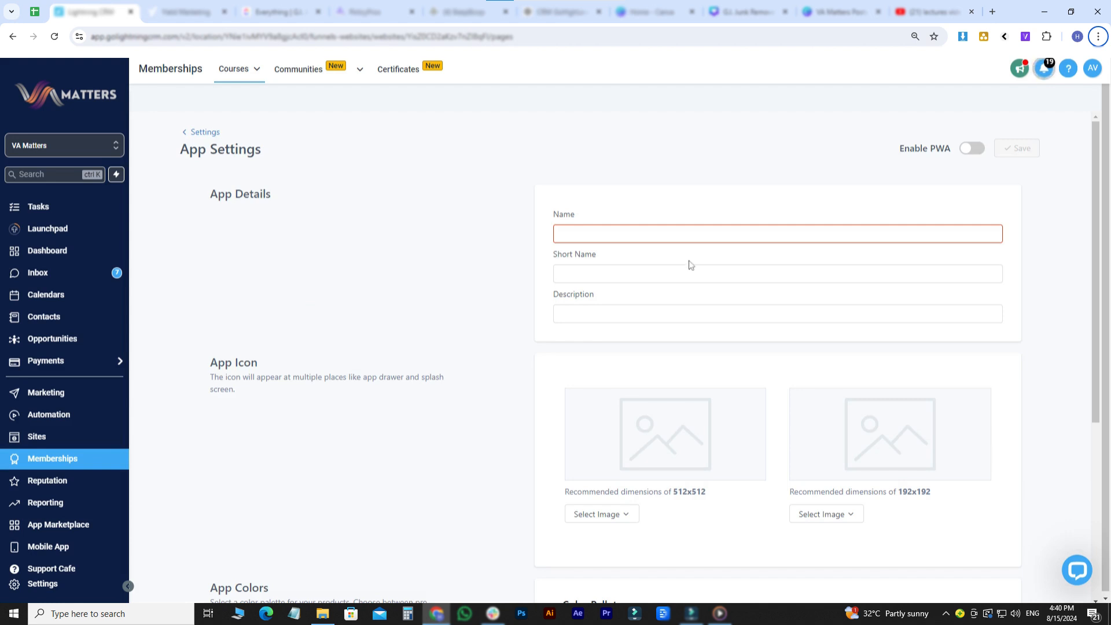
pyautogui.click(690, 313)
pyautogui.scroll(-1, 690, 313)
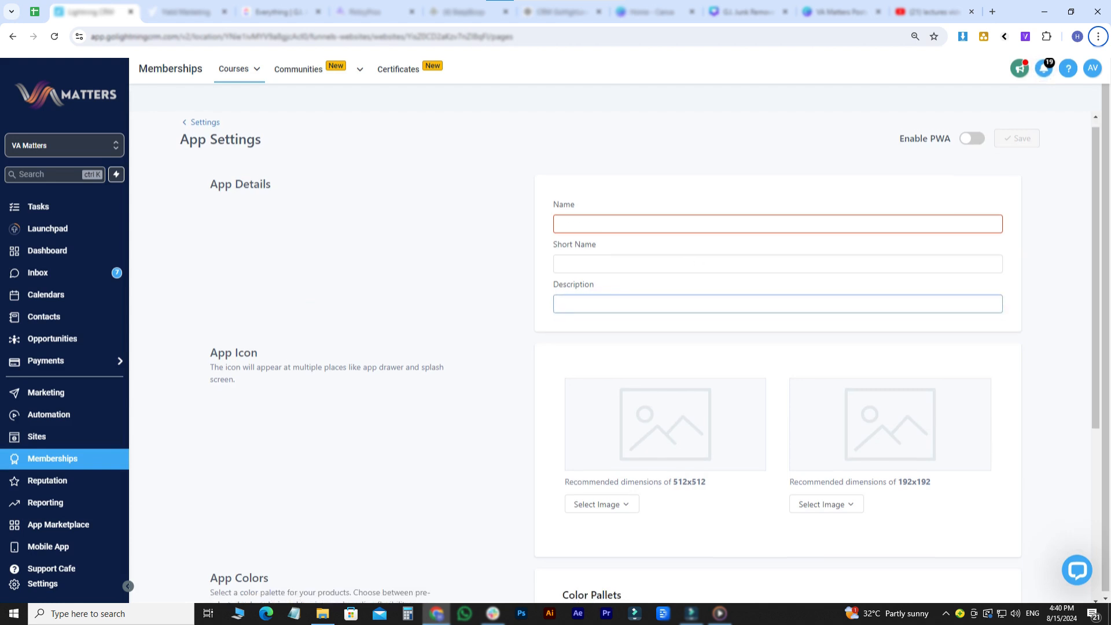
pyautogui.scroll(-1, 639, 357)
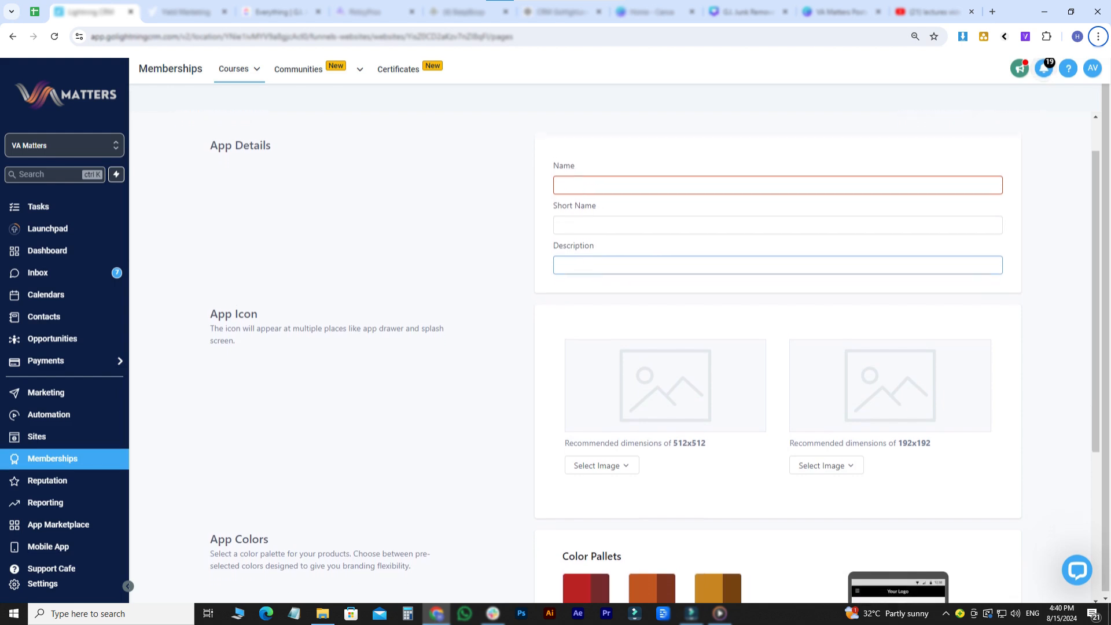
pyautogui.scroll(-3, 640, 357)
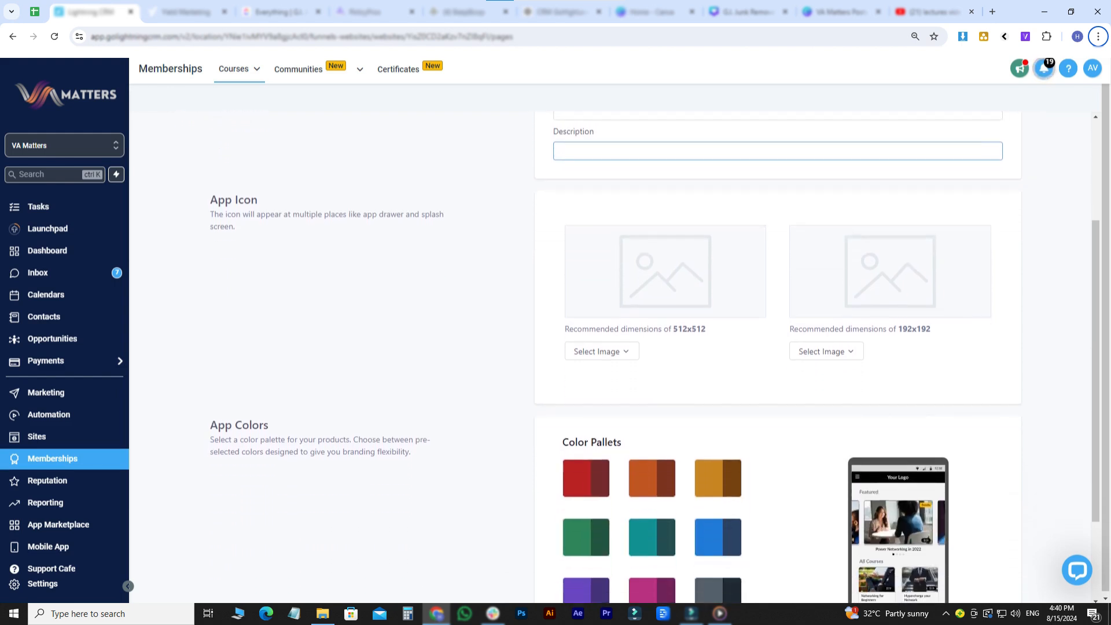
pyautogui.scroll(-3, 639, 357)
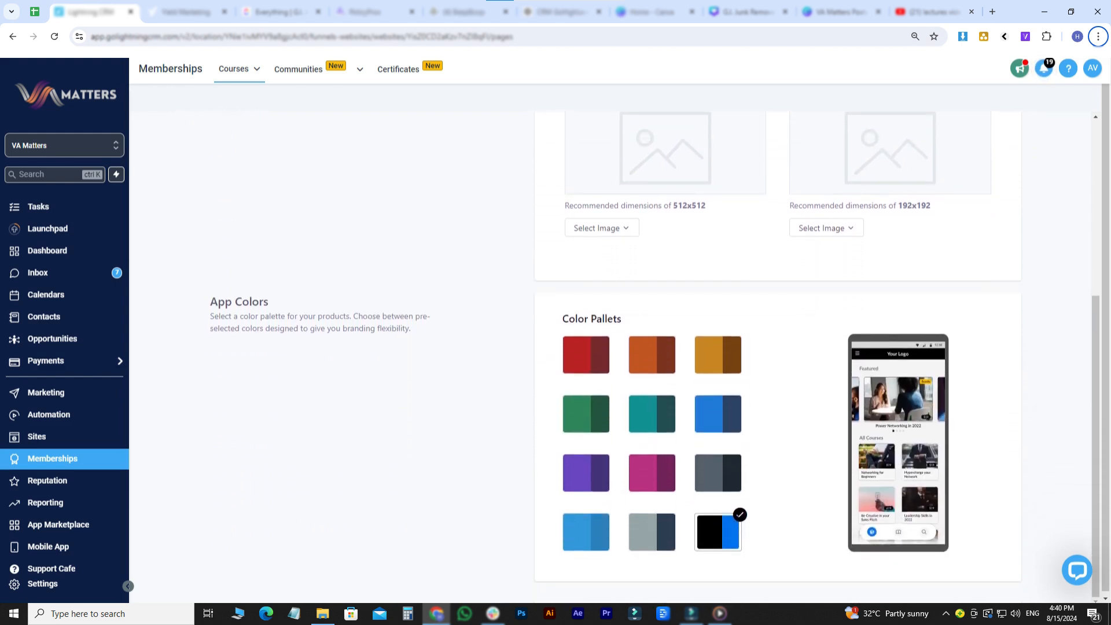
pyautogui.scroll(5, 518, 218)
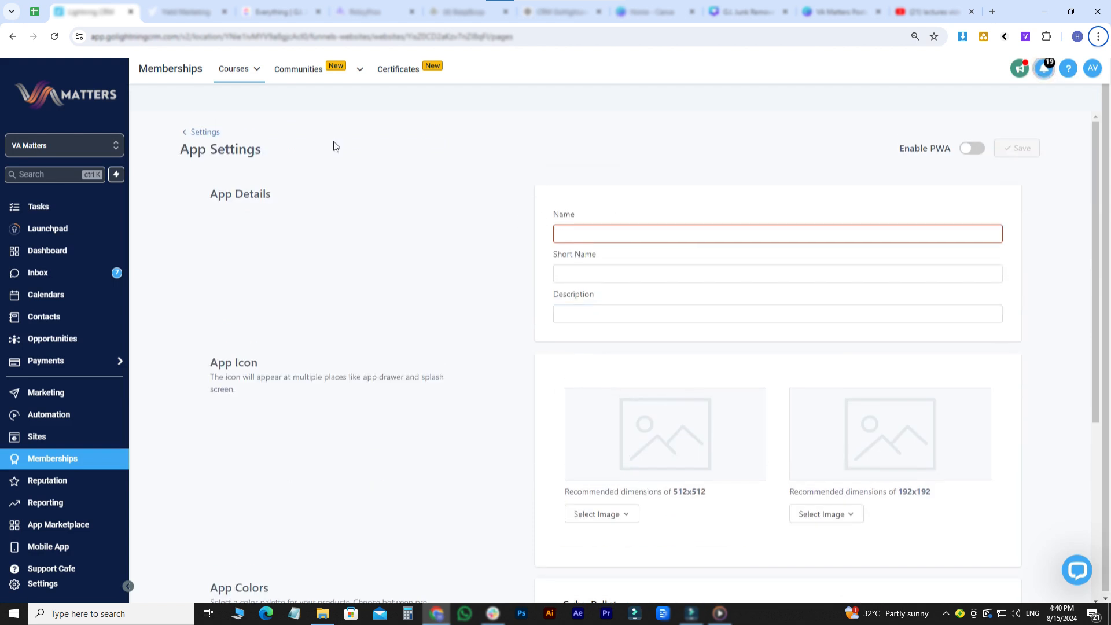
# - Open the website chat widget configuration in Sites and copy the widget's body code
pyautogui.click(237, 70)
pyautogui.click(80, 436)
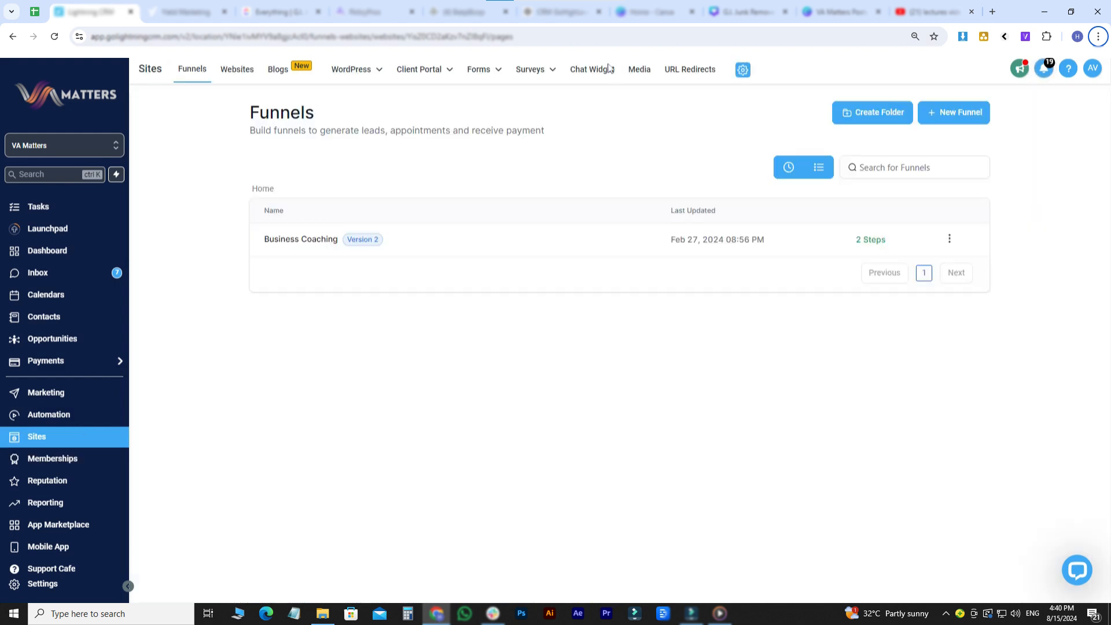
pyautogui.click(606, 71)
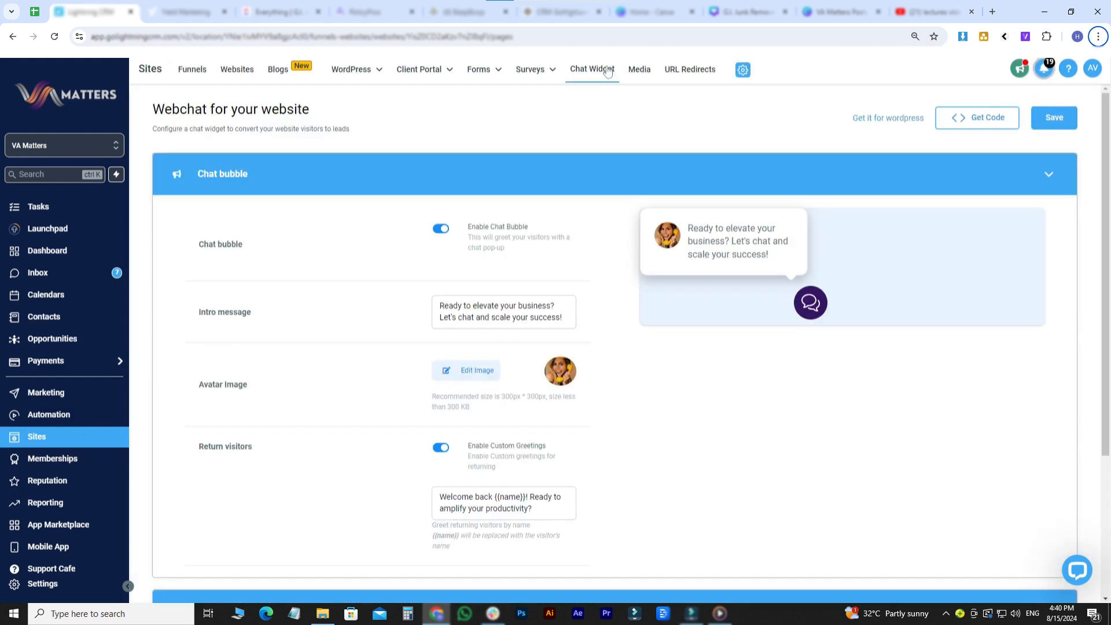
pyautogui.click(965, 125)
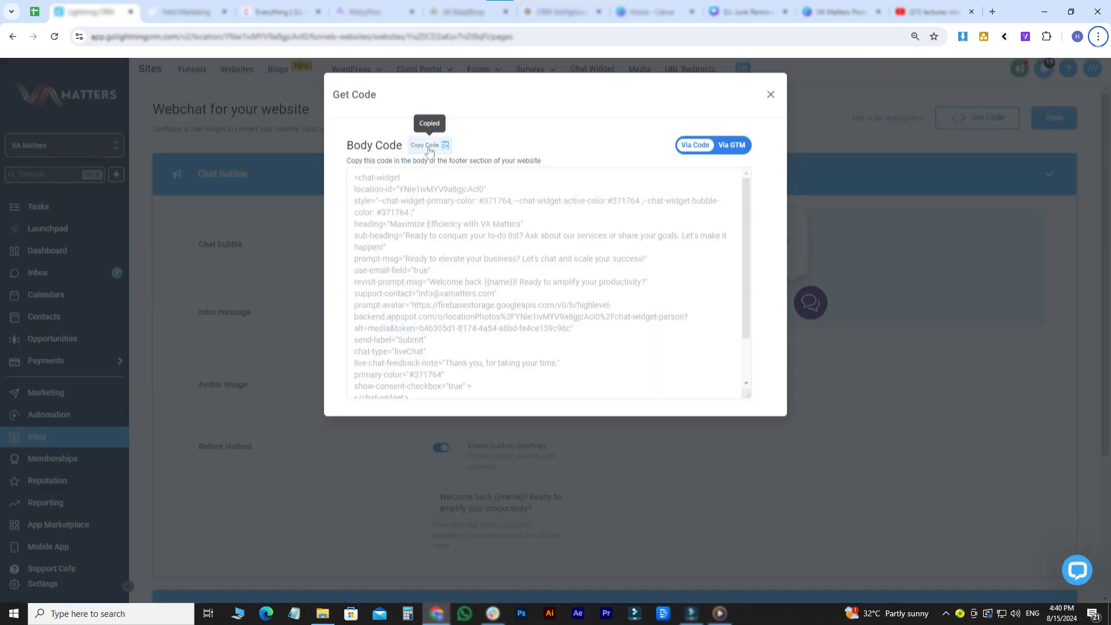
pyautogui.click(428, 148)
pyautogui.click(770, 94)
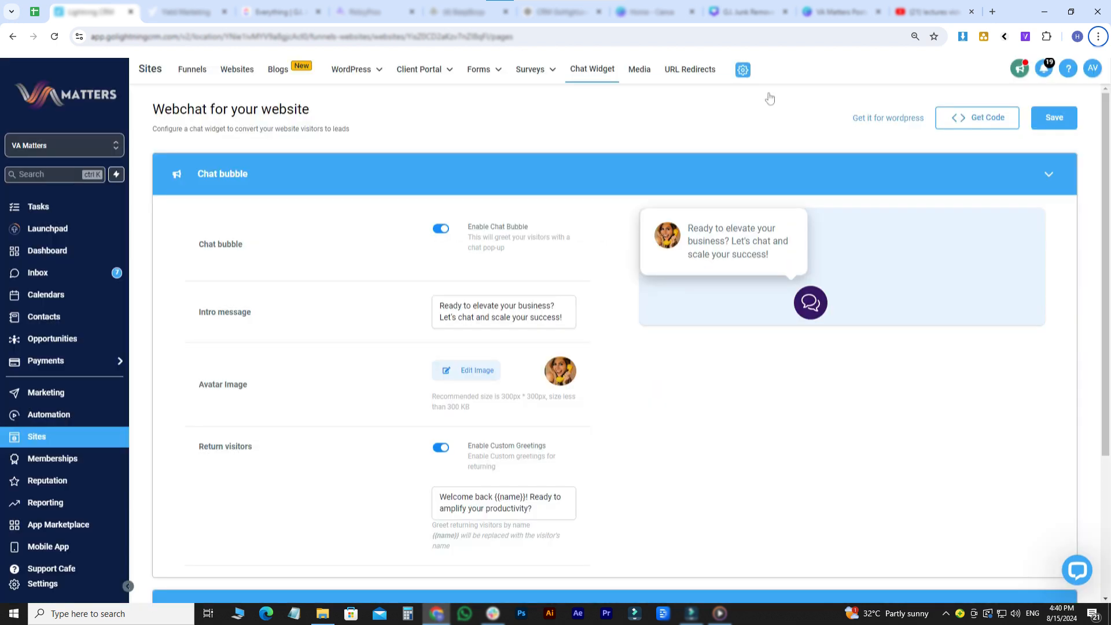
# - Reopen the membership site details, expand the advanced settings and inspect the footer tracking code area
pyautogui.click(79, 458)
pyautogui.moveTo(251, 78)
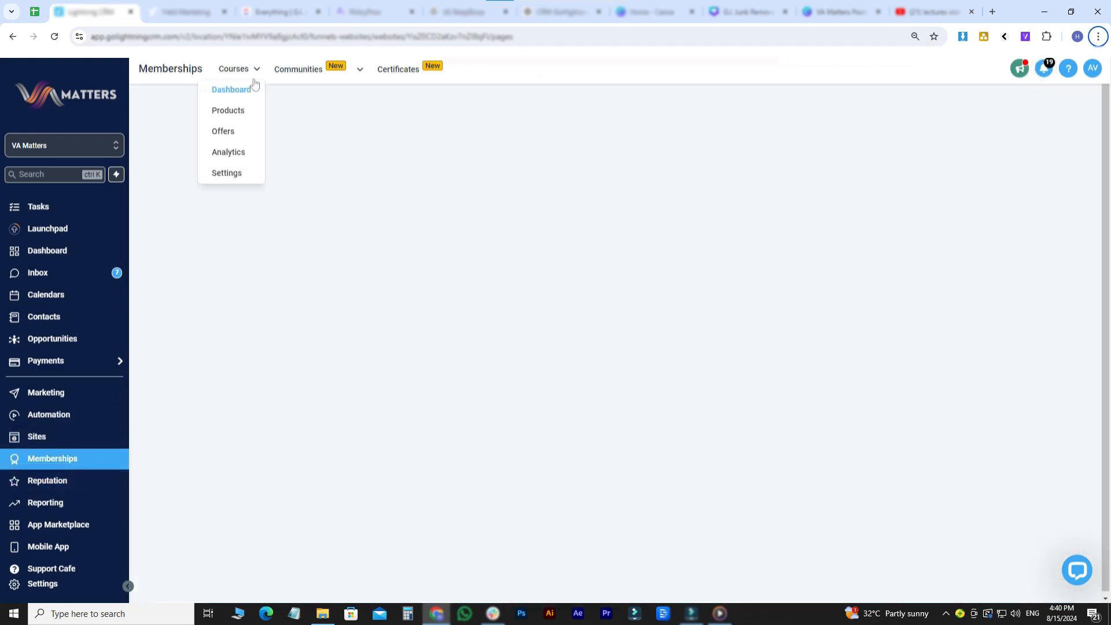
pyautogui.click(247, 172)
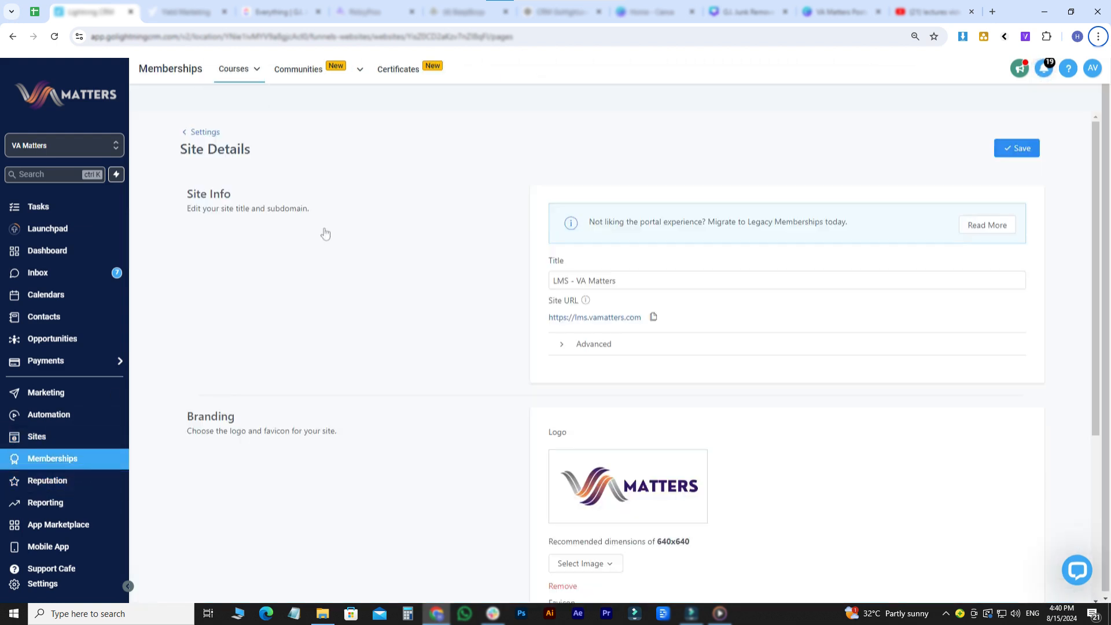
pyautogui.click(580, 345)
pyautogui.scroll(-8, 541, 466)
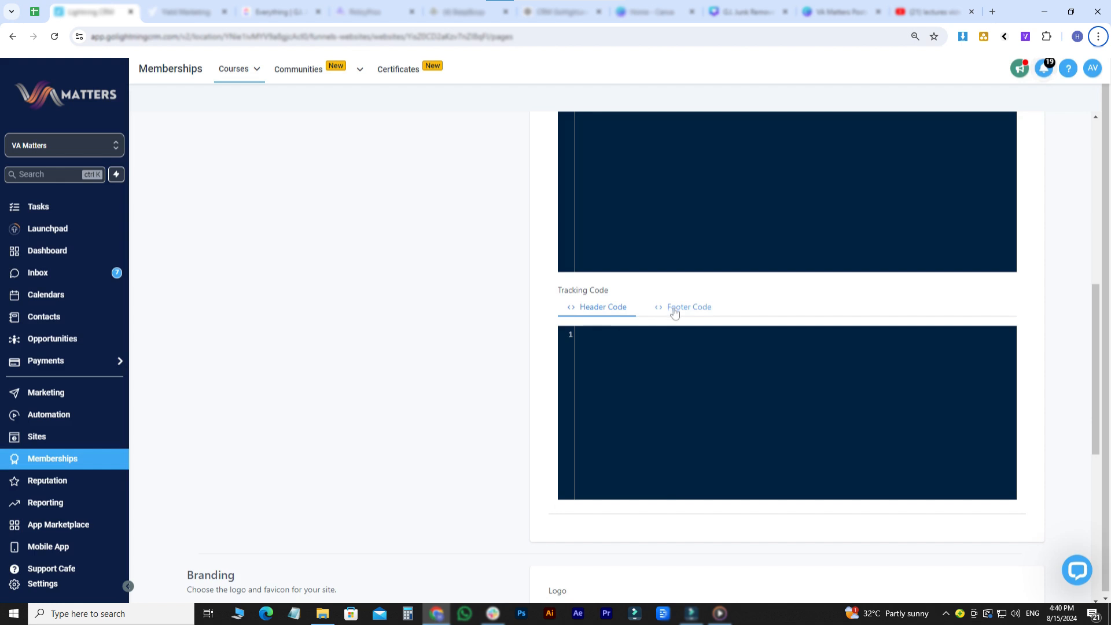
pyautogui.click(673, 311)
pyautogui.scroll(10, 731, 428)
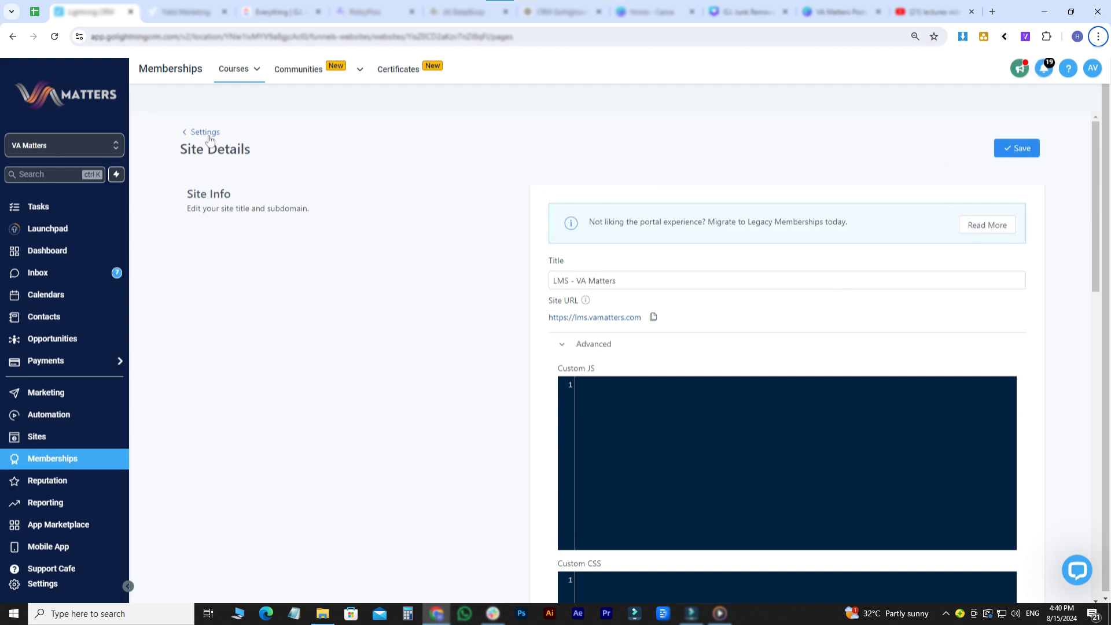
# - Open a new community group form and review its name, URL, description and branding fields
pyautogui.moveTo(316, 81)
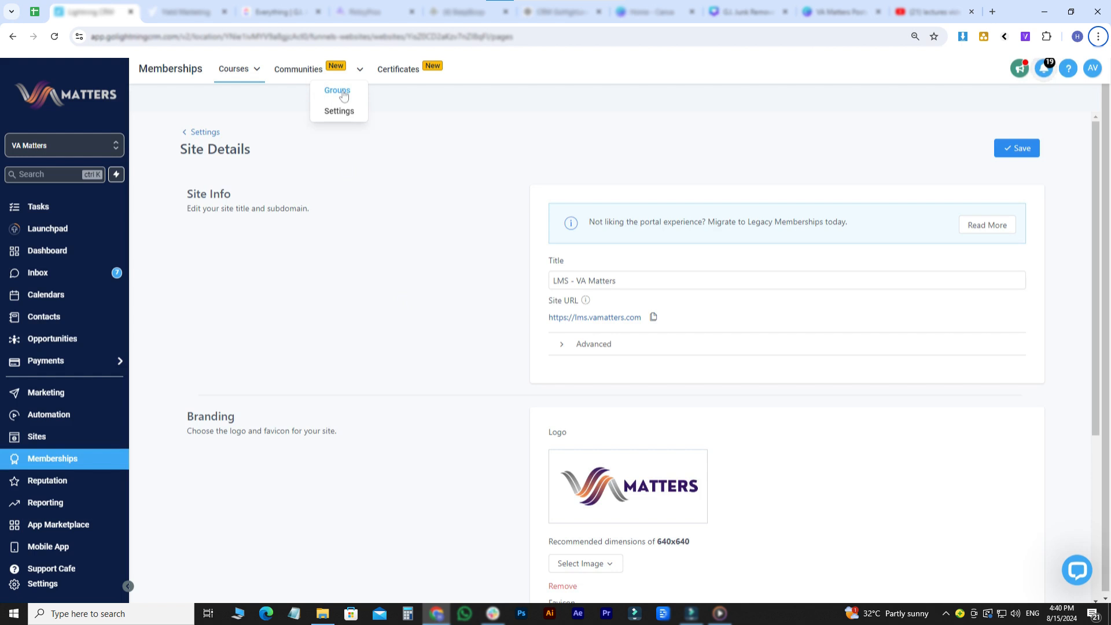
pyautogui.click(339, 94)
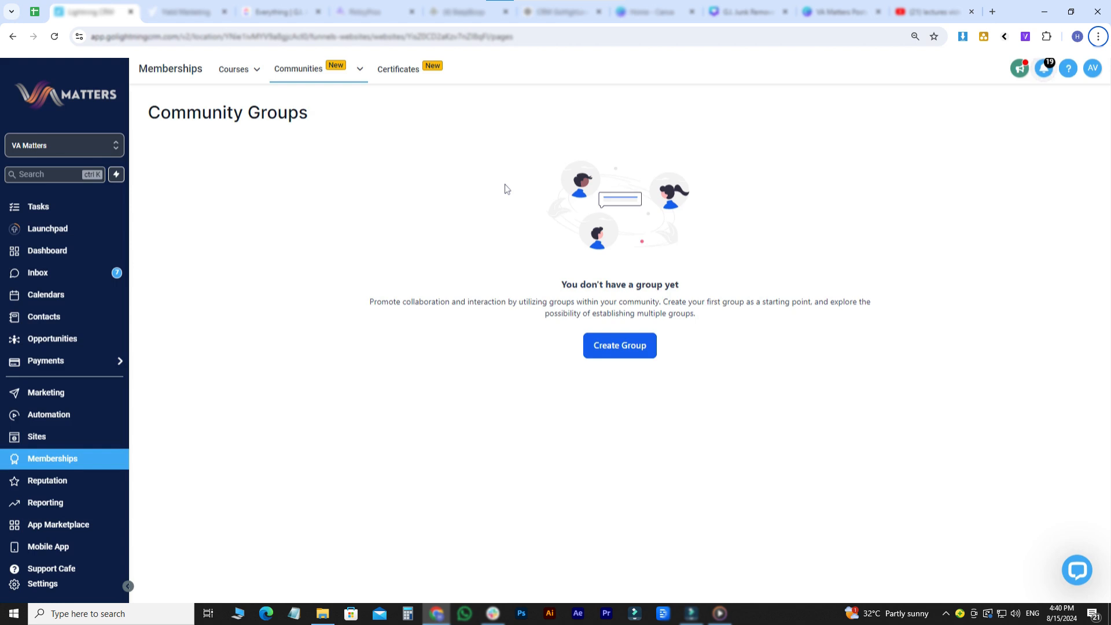
pyautogui.click(602, 349)
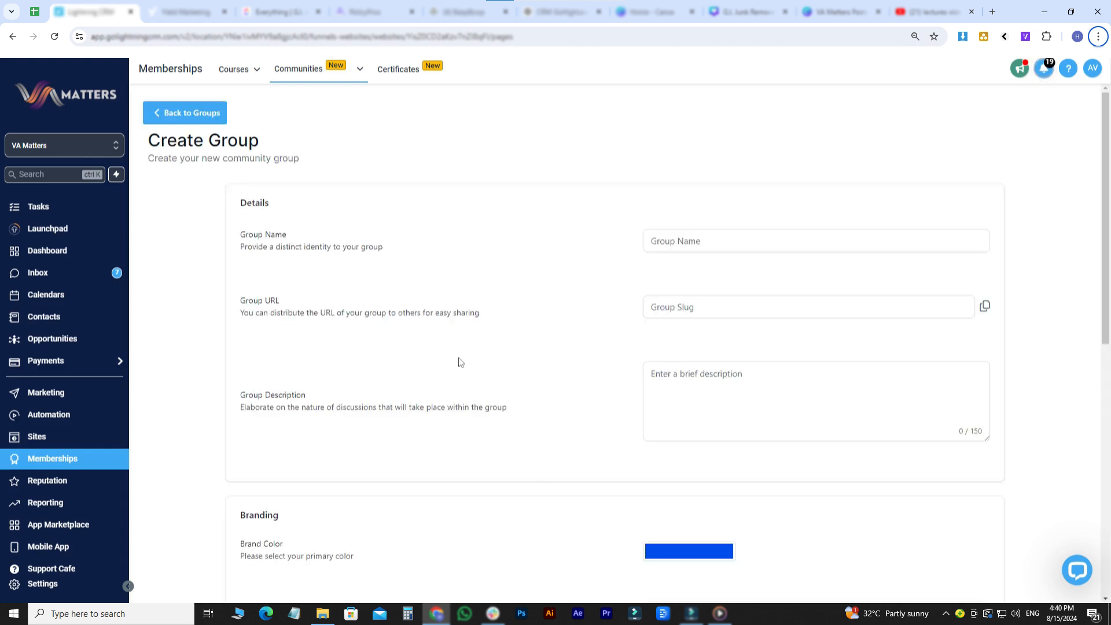
pyautogui.scroll(-10, 568, 483)
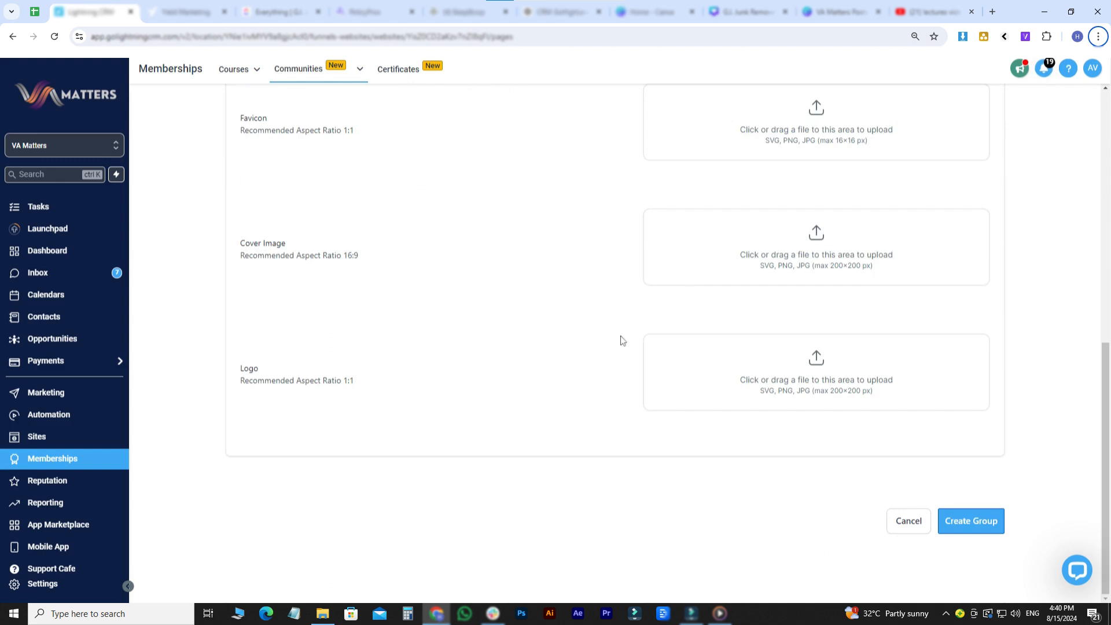
pyautogui.scroll(3, 620, 338)
pyautogui.scroll(-3, 728, 445)
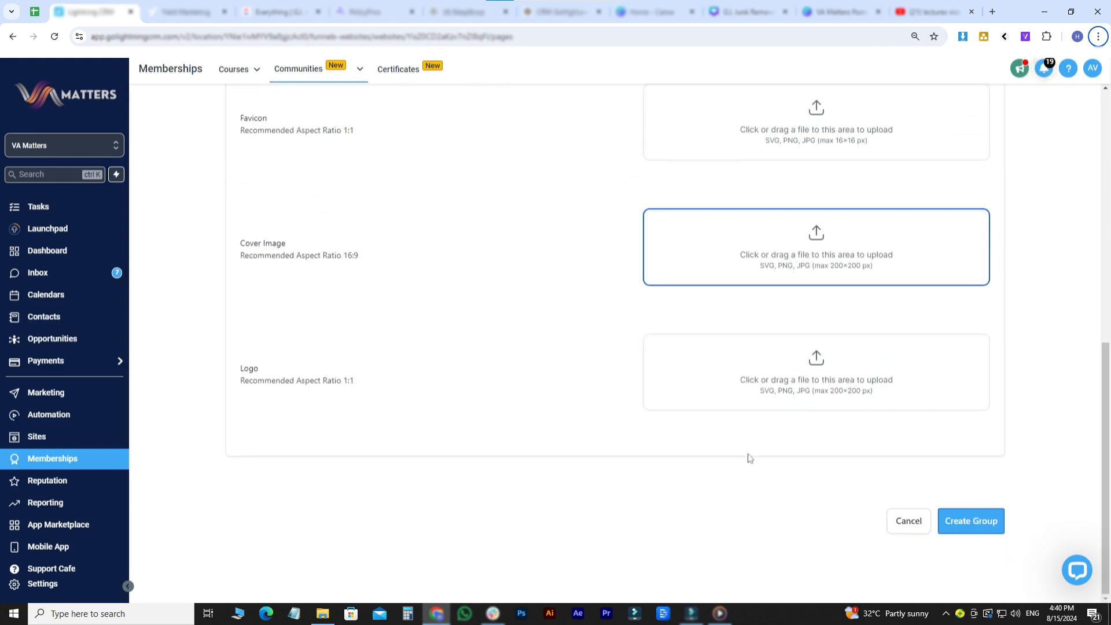
pyautogui.scroll(3, 610, 401)
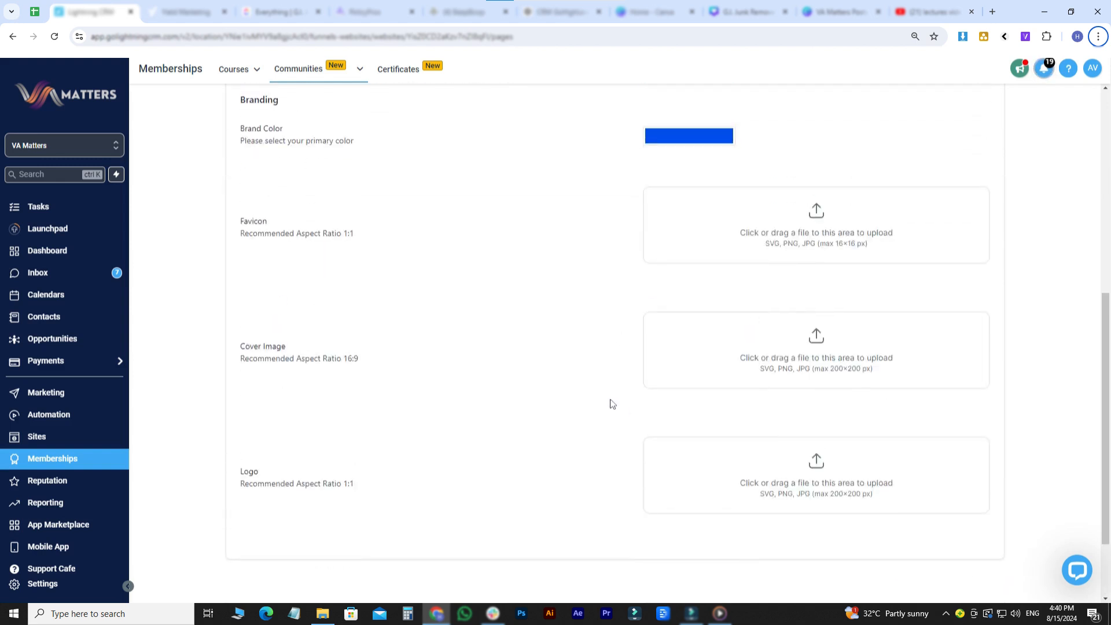
pyautogui.scroll(1, 284, 161)
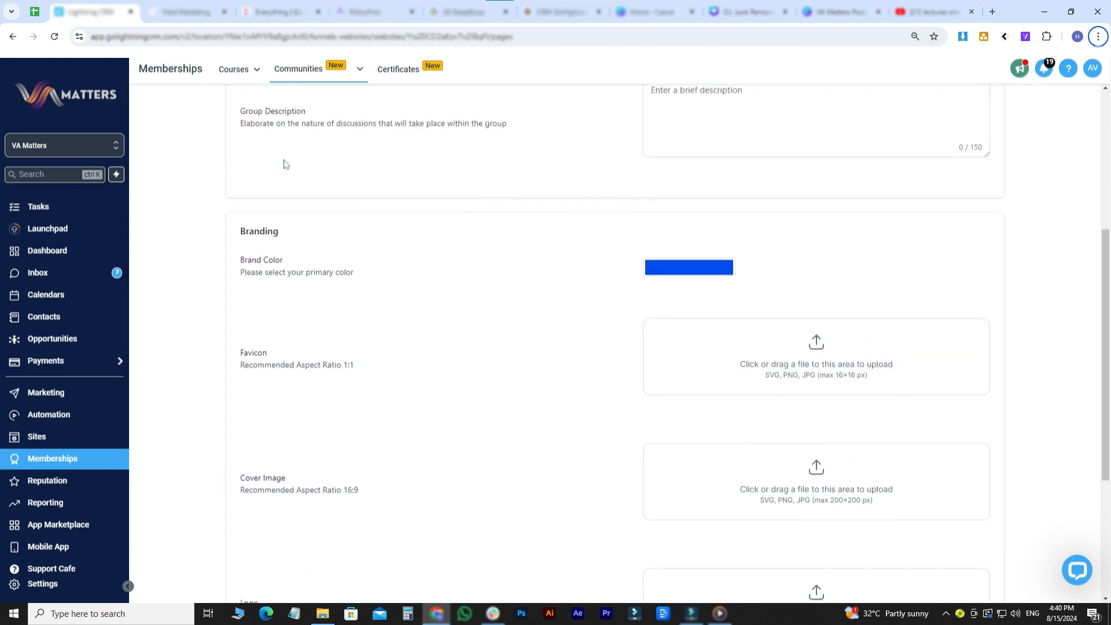
pyautogui.scroll(4, 306, 410)
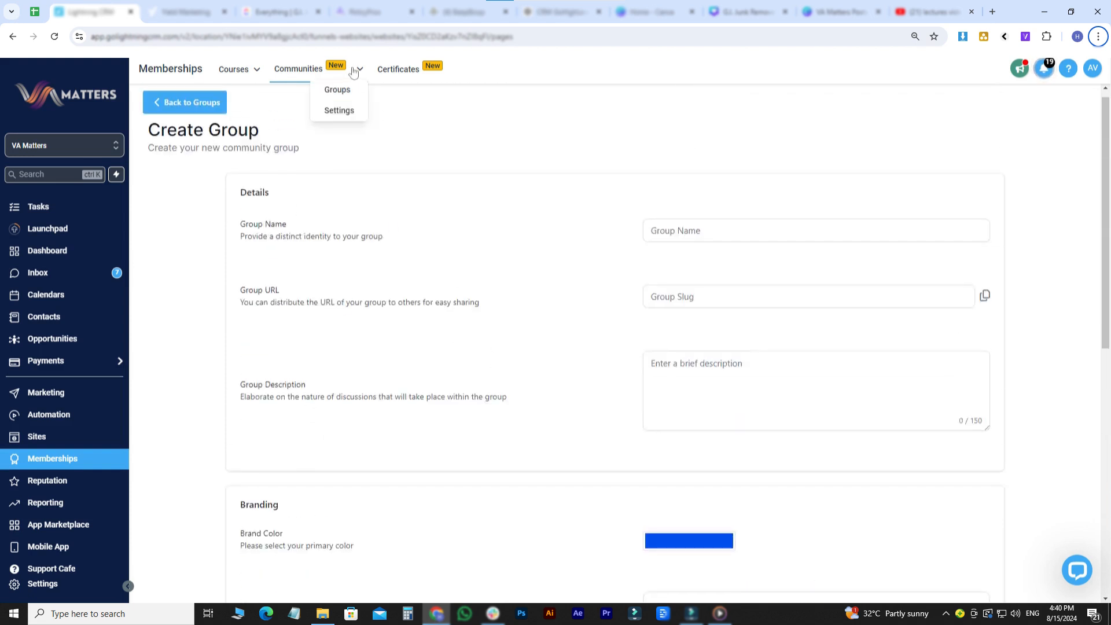
pyautogui.scroll(1, 428, 225)
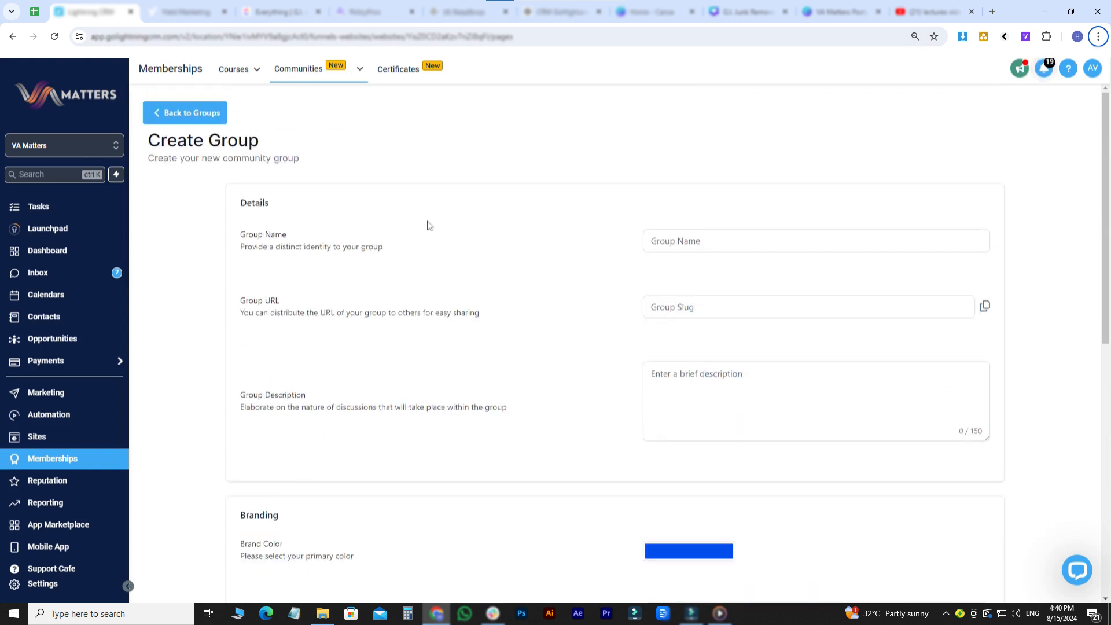
# - View the certificate templates and issued certificates, and show the options for creating a new certificate
pyautogui.click(412, 69)
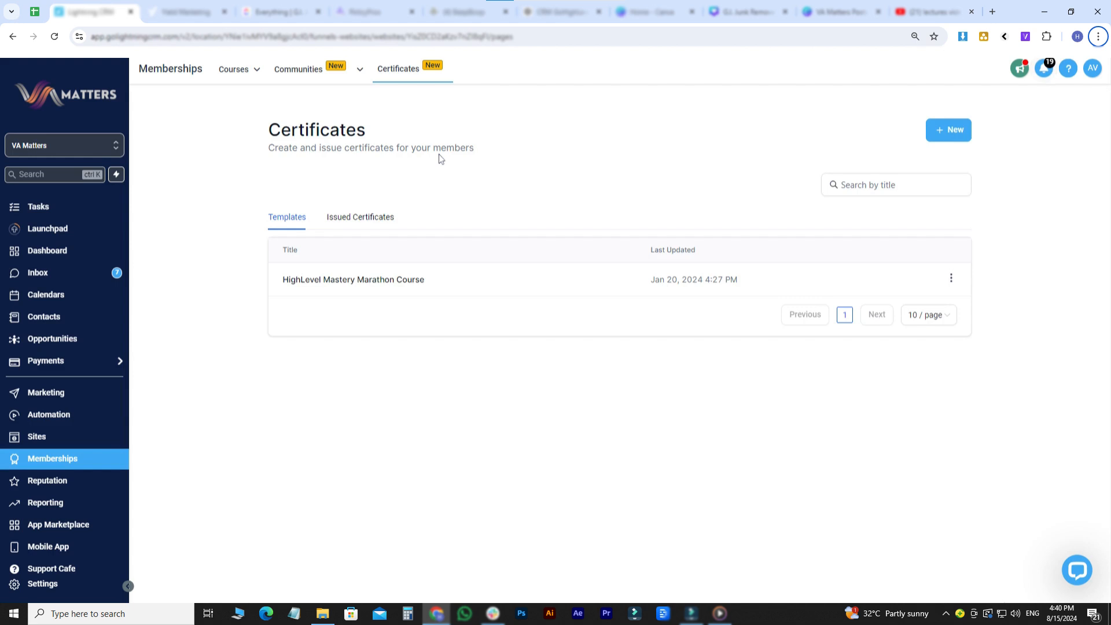
pyautogui.click(379, 233)
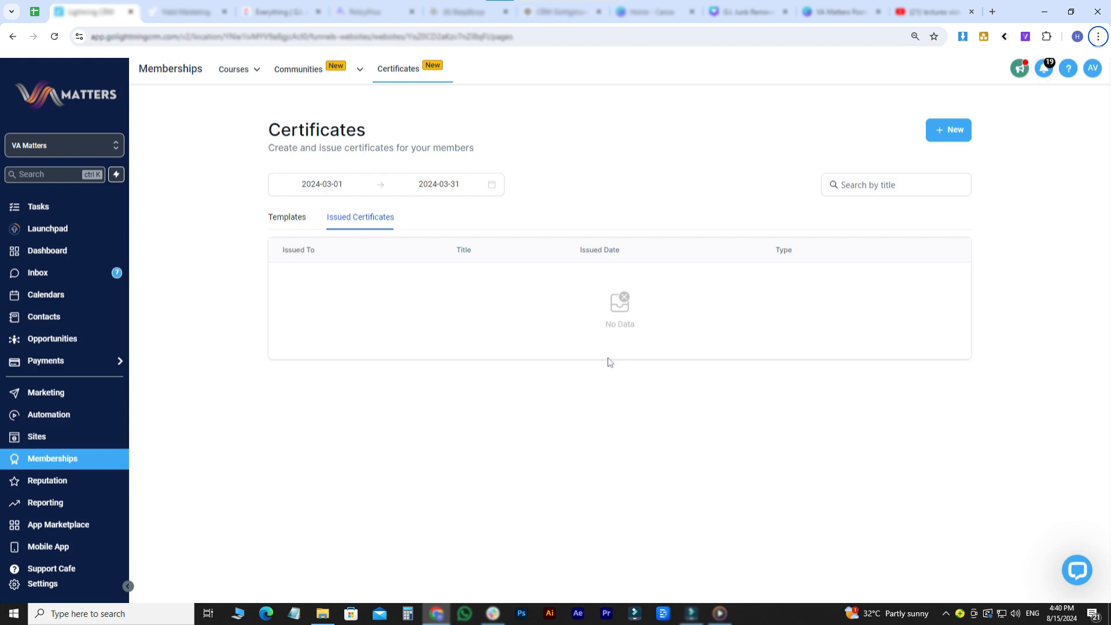
pyautogui.click(299, 217)
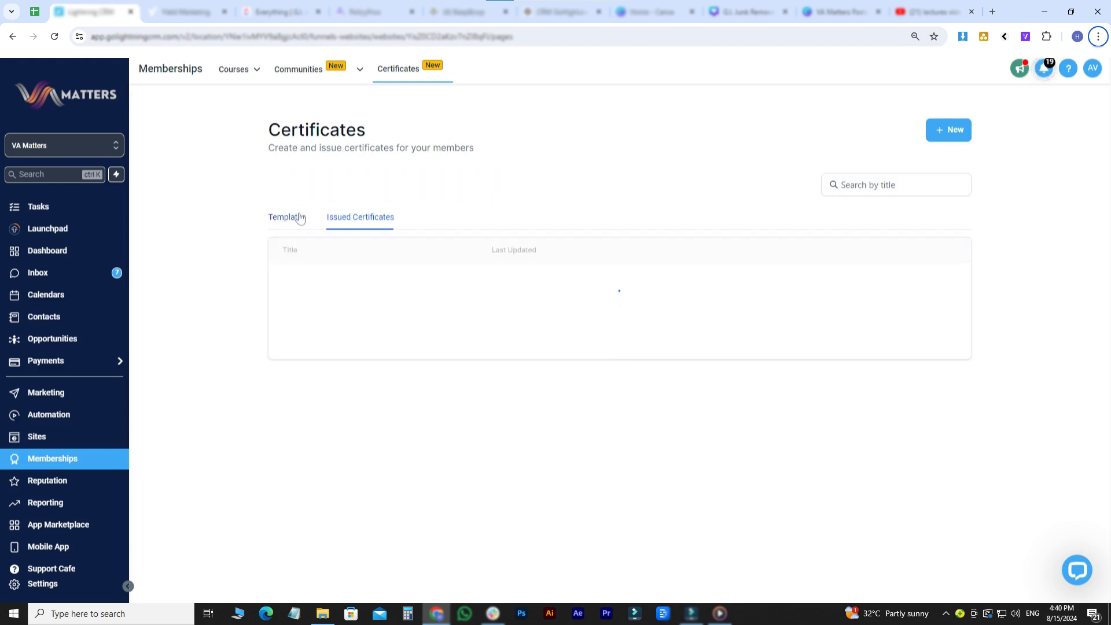
pyautogui.click(943, 135)
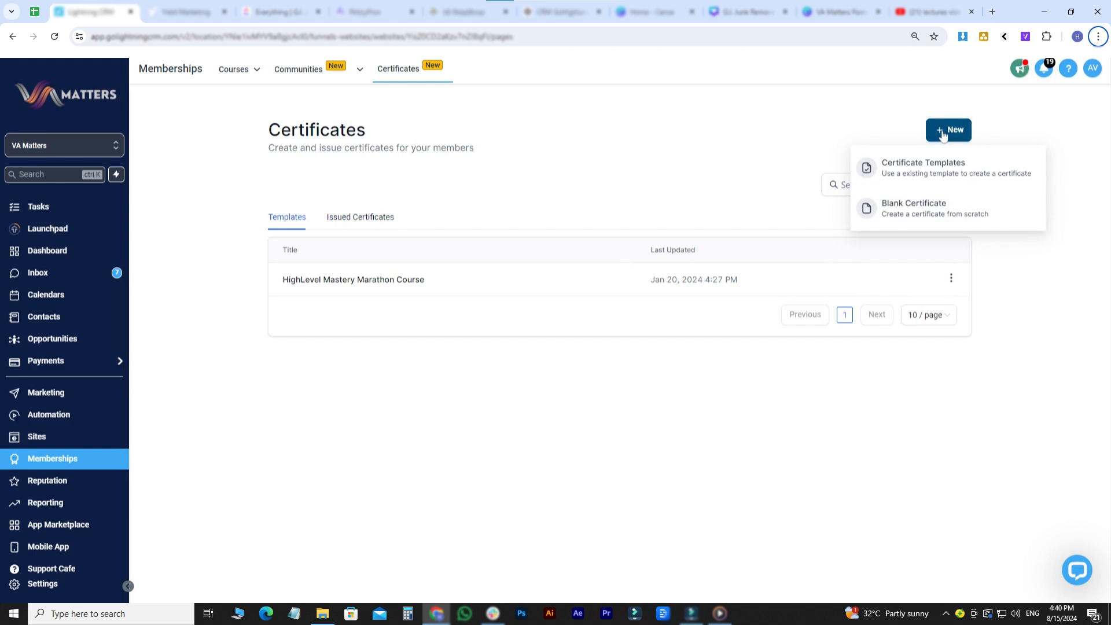